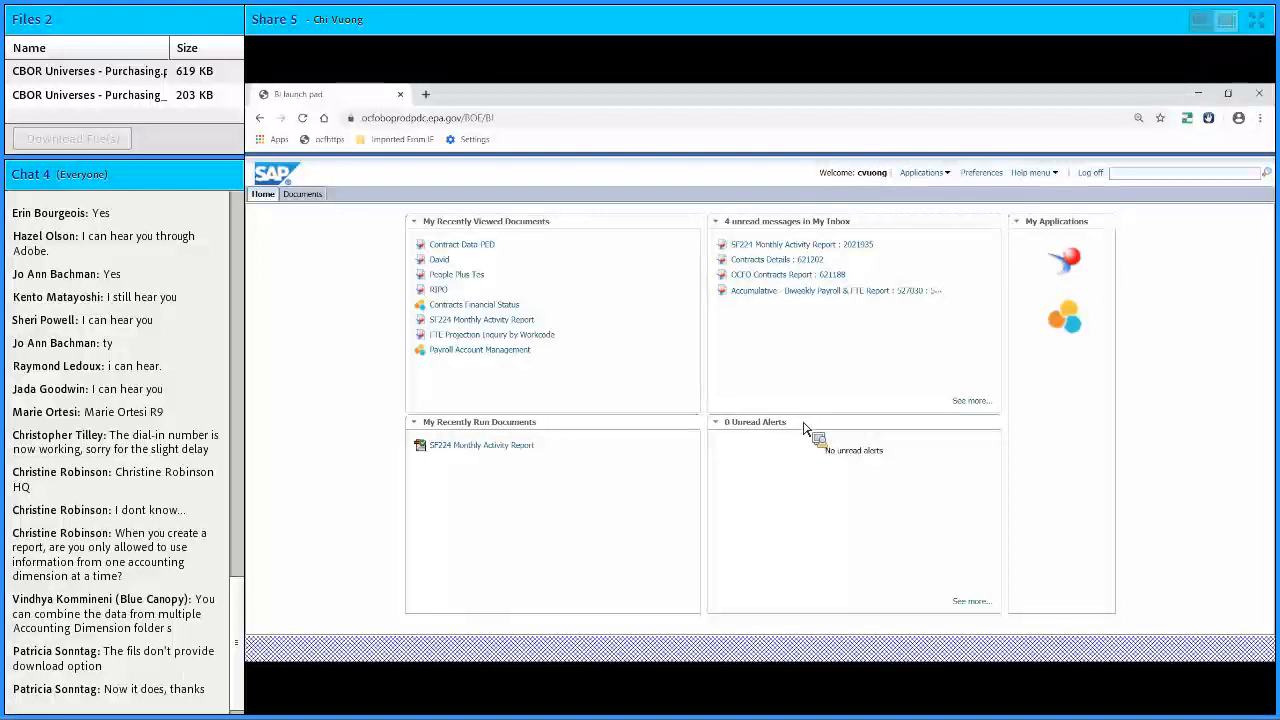
Go to intranet.epa.gov and open Business Objects Reporting from the Financial links.
left_click(592, 124)
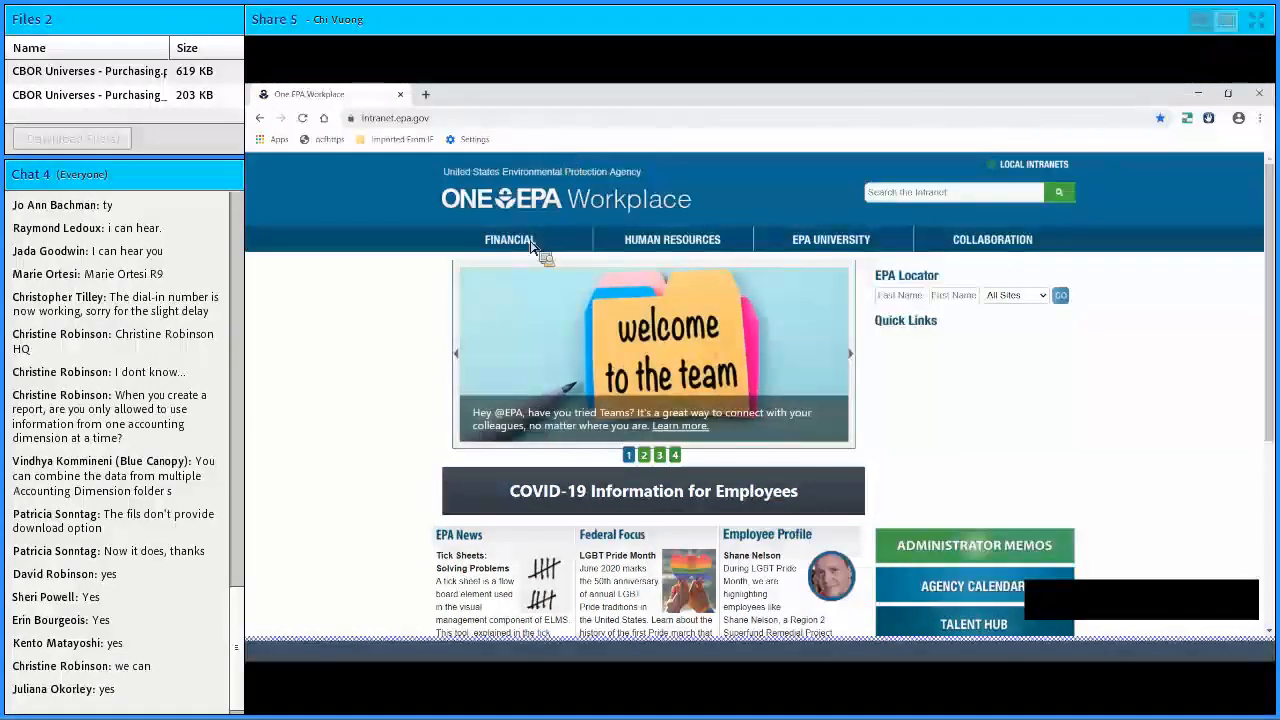
mouse_move(531, 247)
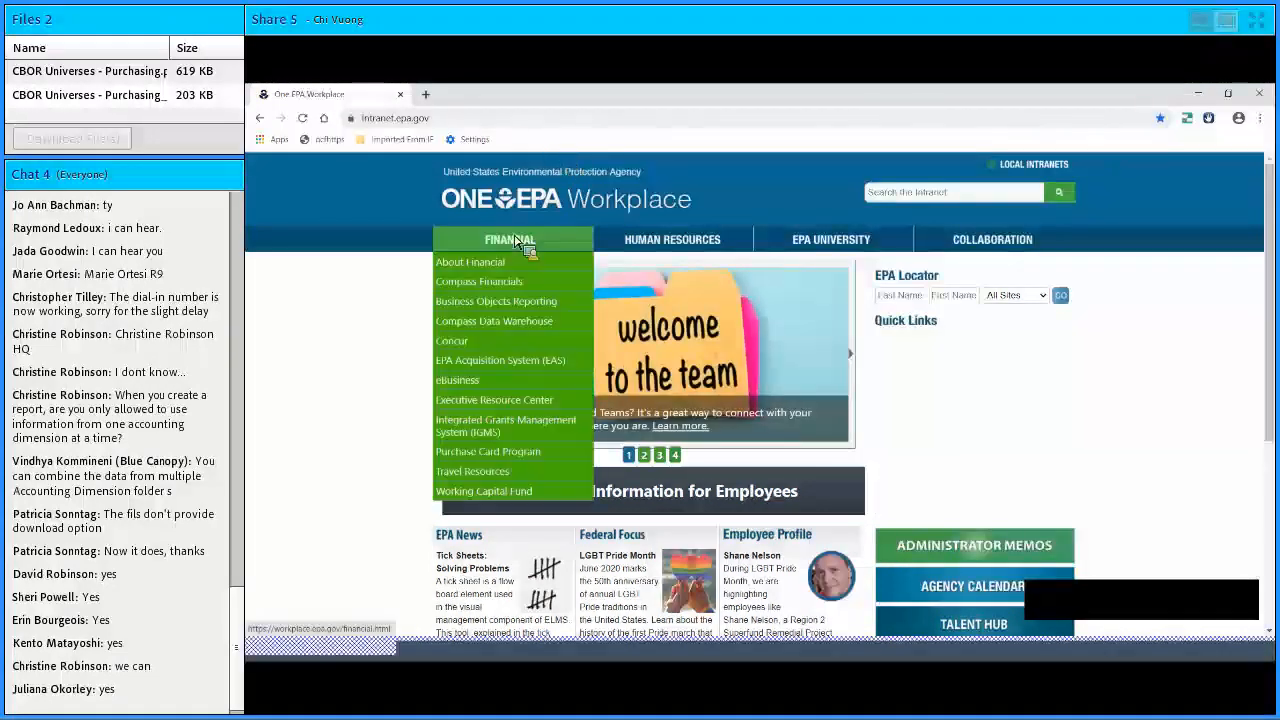
left_click(490, 311)
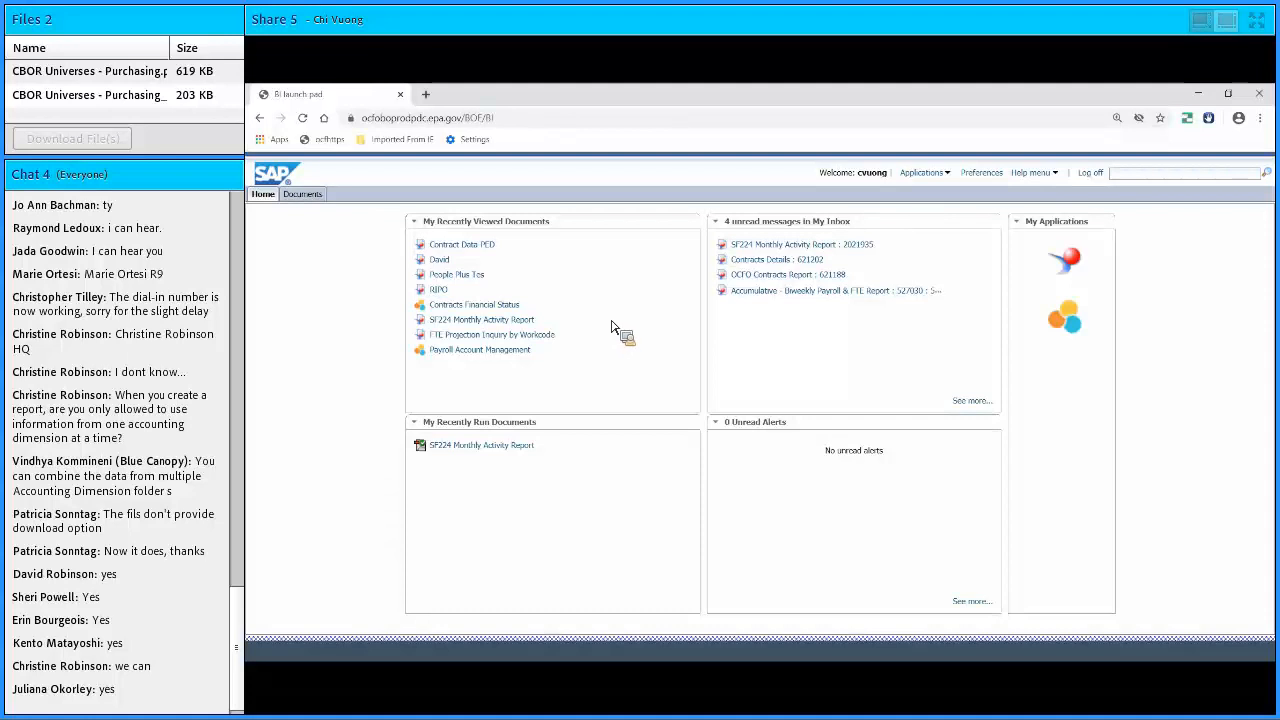
Open the Web Intelligence section of the BI launch pad preferences, save the preferences and acknowledge the change notice.
left_click(982, 178)
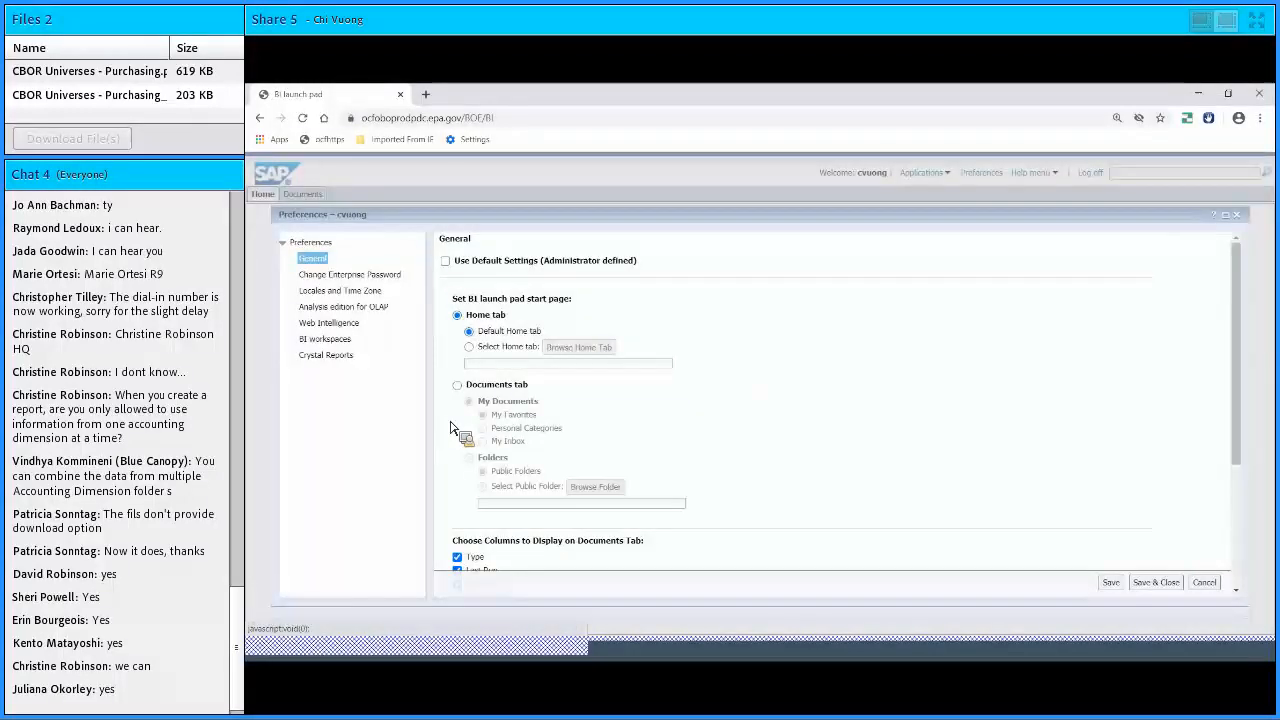
left_click(338, 324)
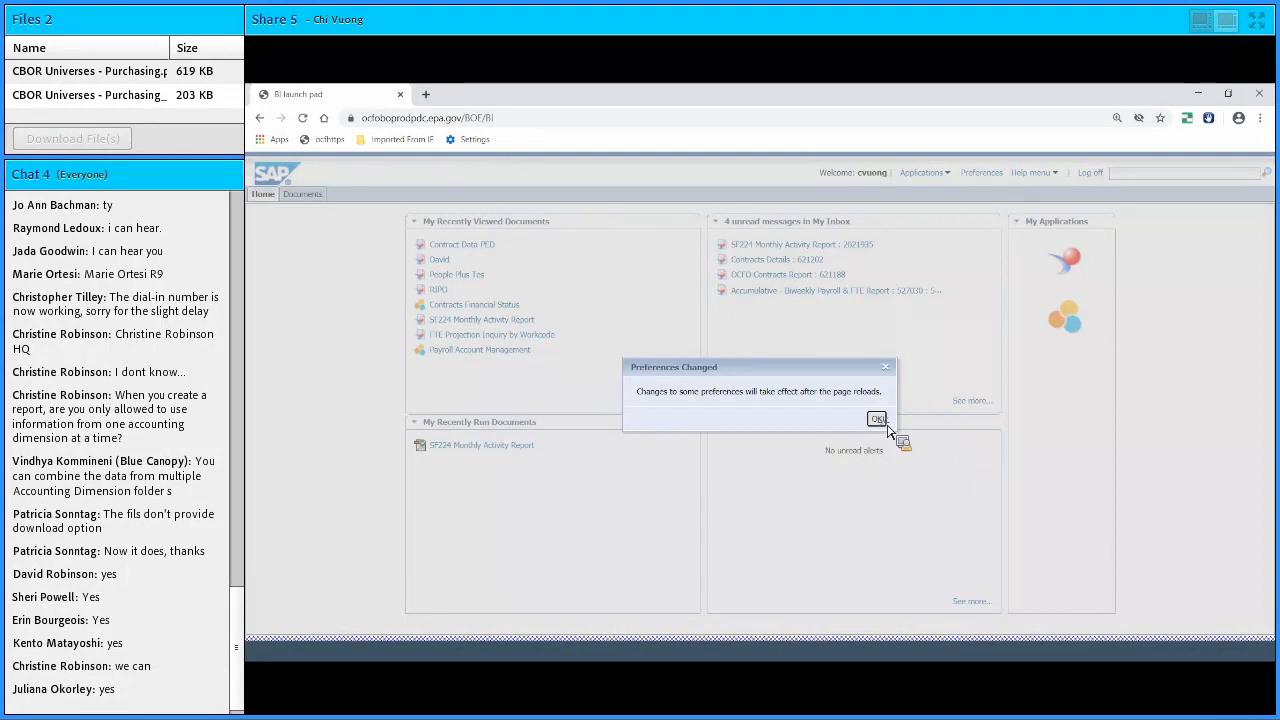
left_click(876, 418)
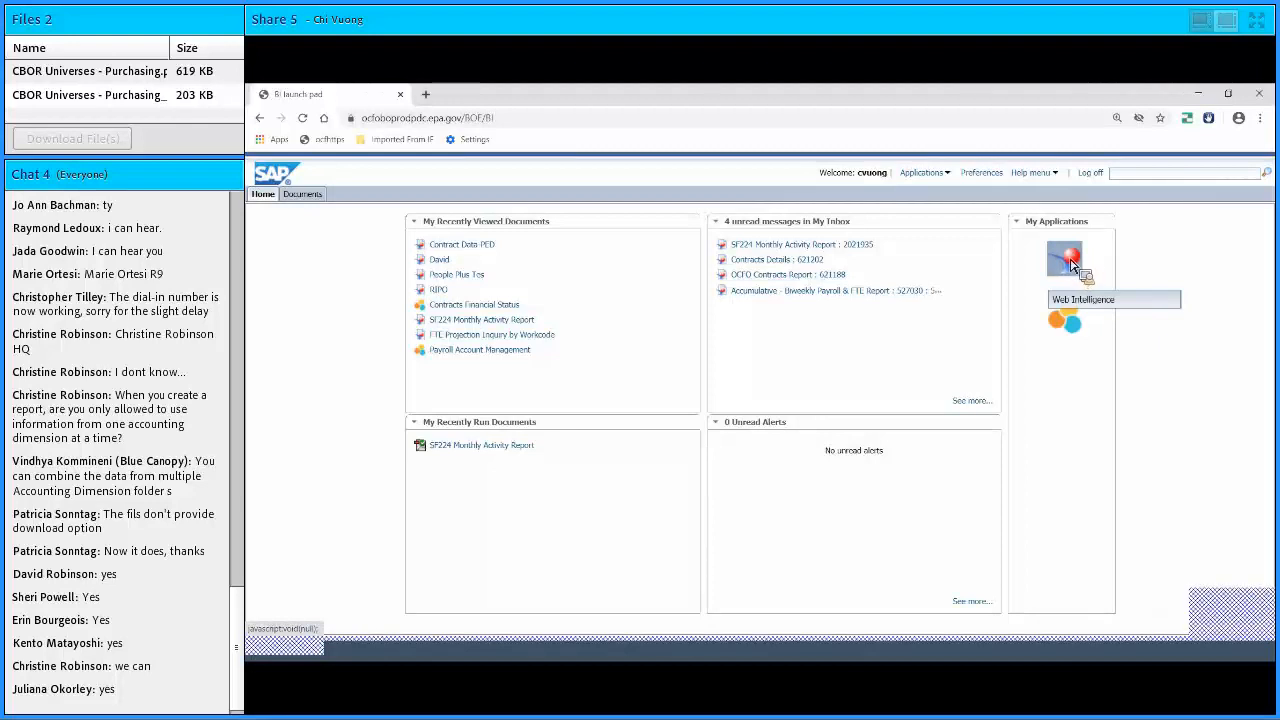
Launch Web Intelligence and create a new document with a universe as its data source.
left_click(945, 175)
left_click(945, 201)
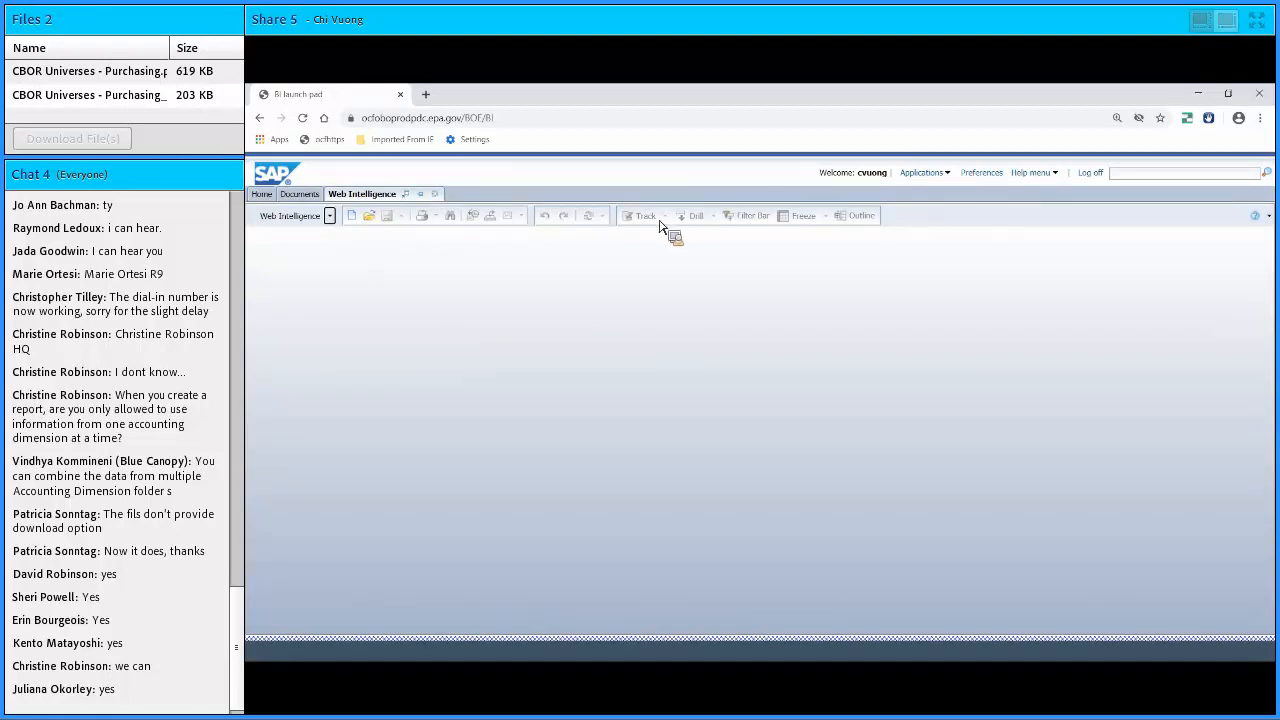
left_click(353, 217)
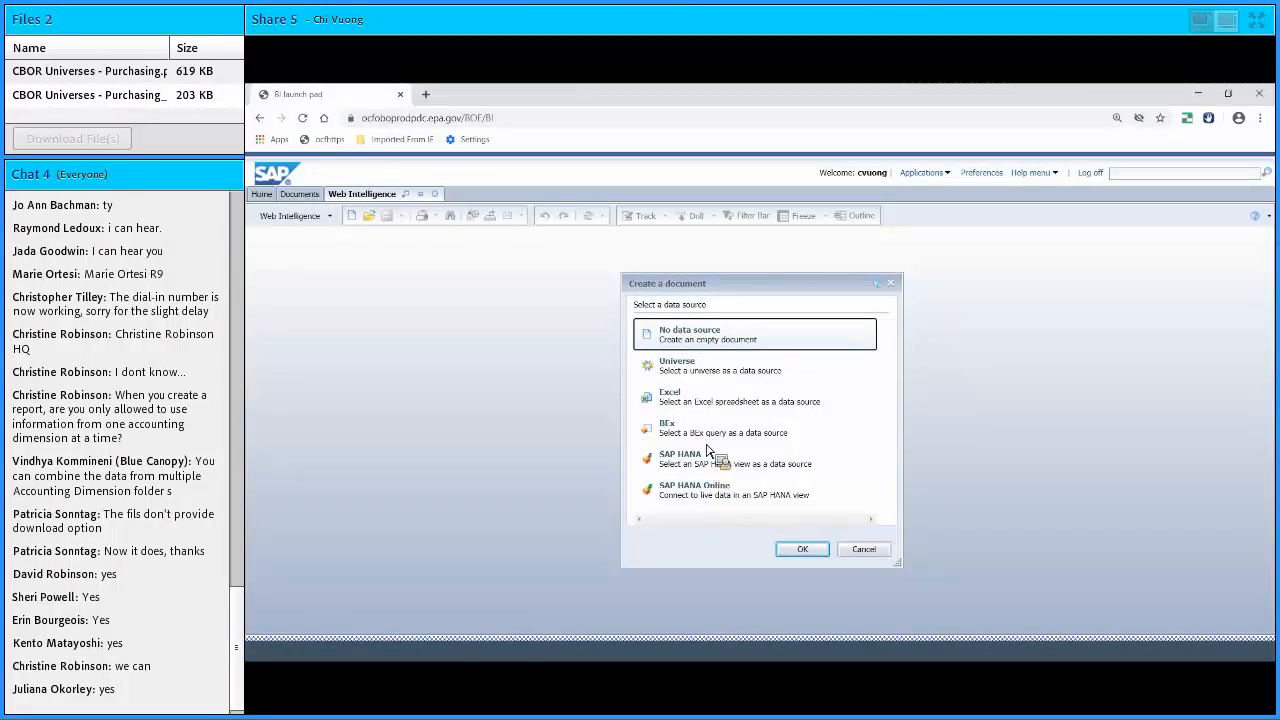
left_click(693, 370)
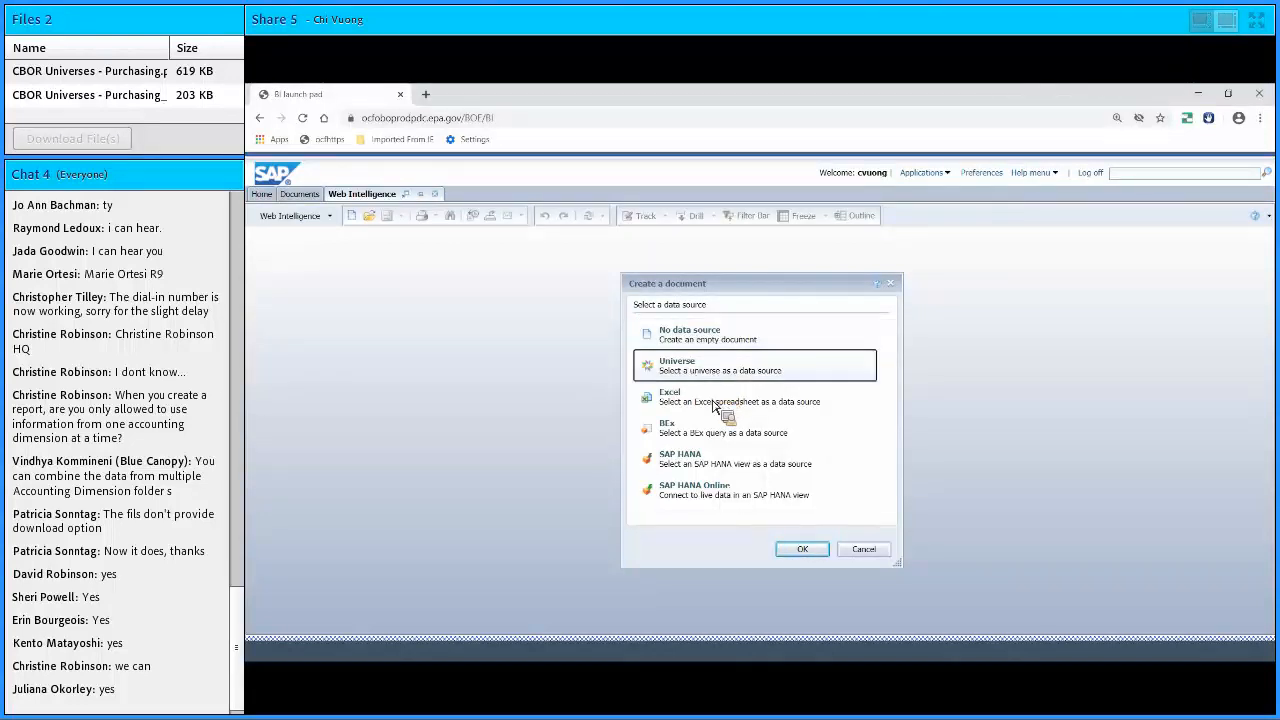
left_click(808, 553)
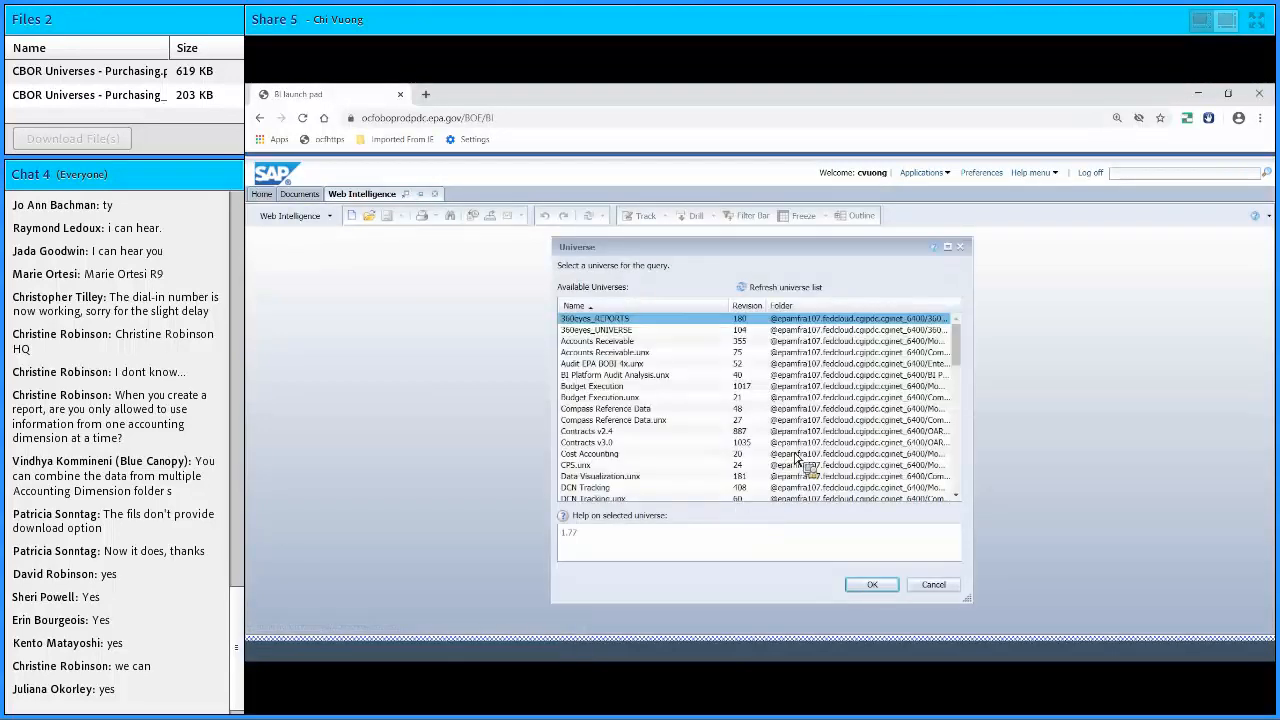
Choose the Purchasing.unx universe for the query and open it.
left_click_drag(960, 372, 970, 460)
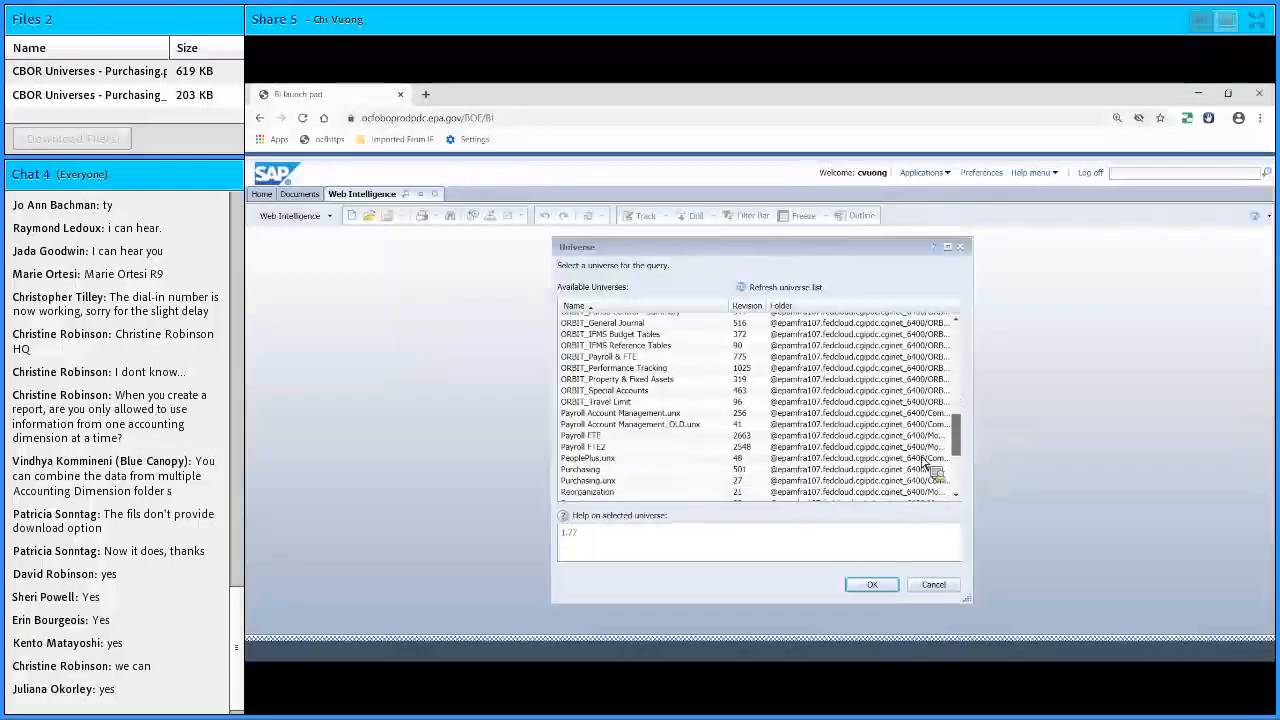
left_click(603, 473)
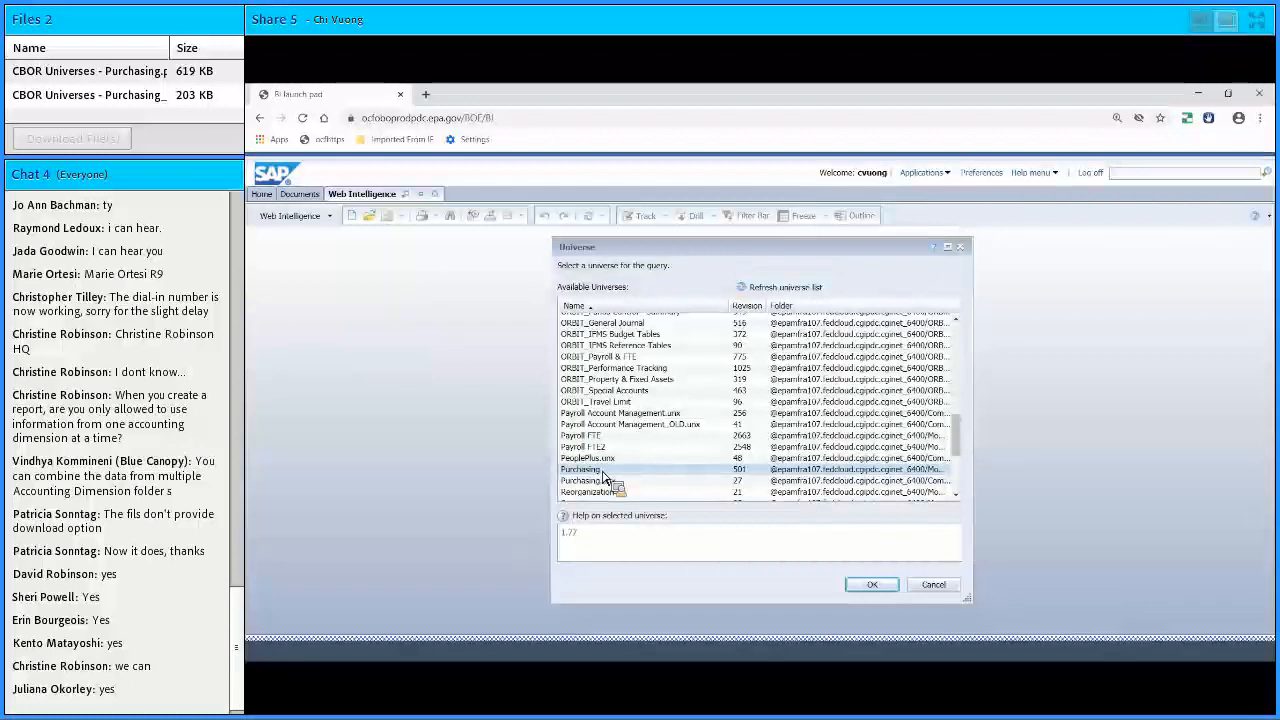
left_click(604, 482)
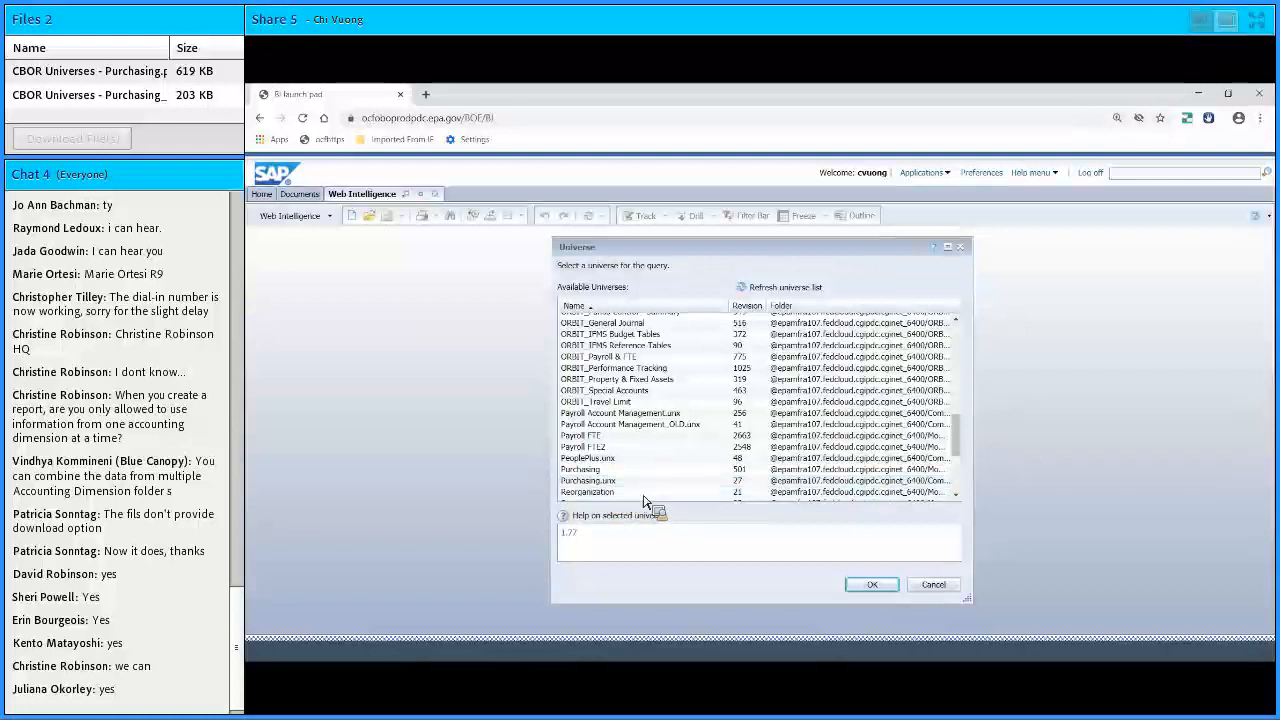
left_click(625, 481)
left_click(862, 586)
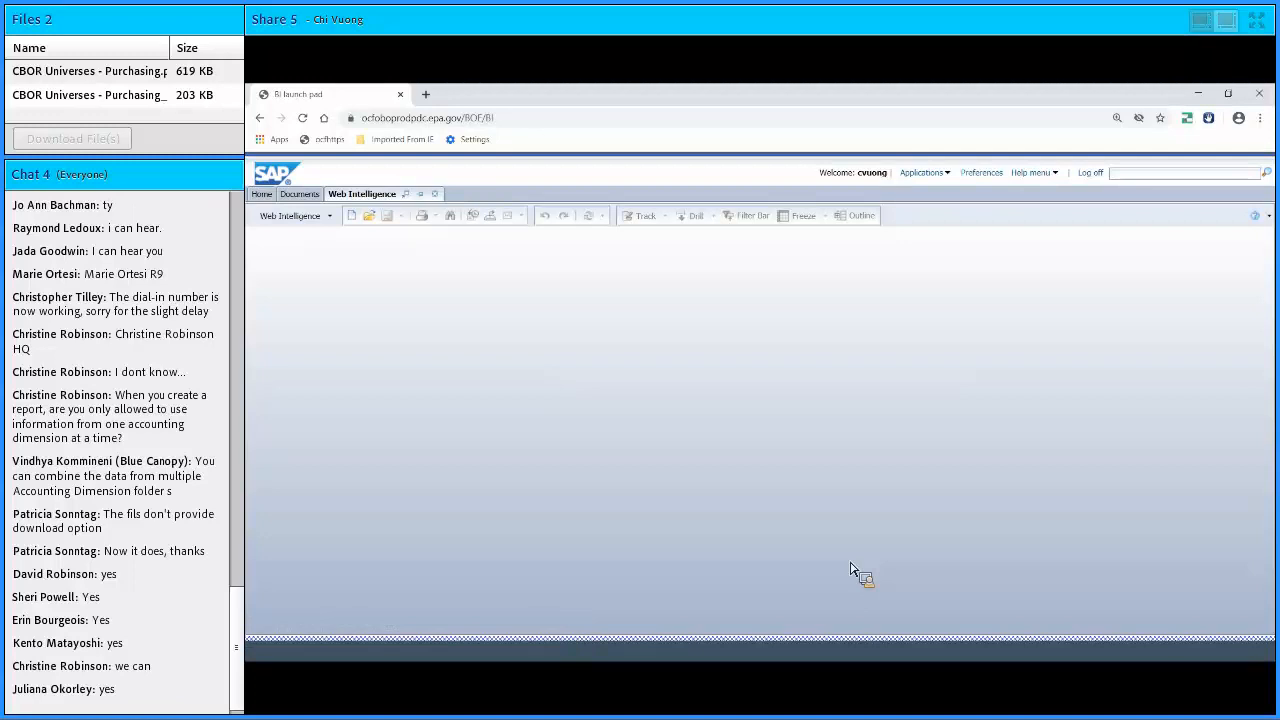
Add Document Type from the Payment Document Header folder under Payments to the query's result objects.
left_click_drag(502, 387, 528, 493)
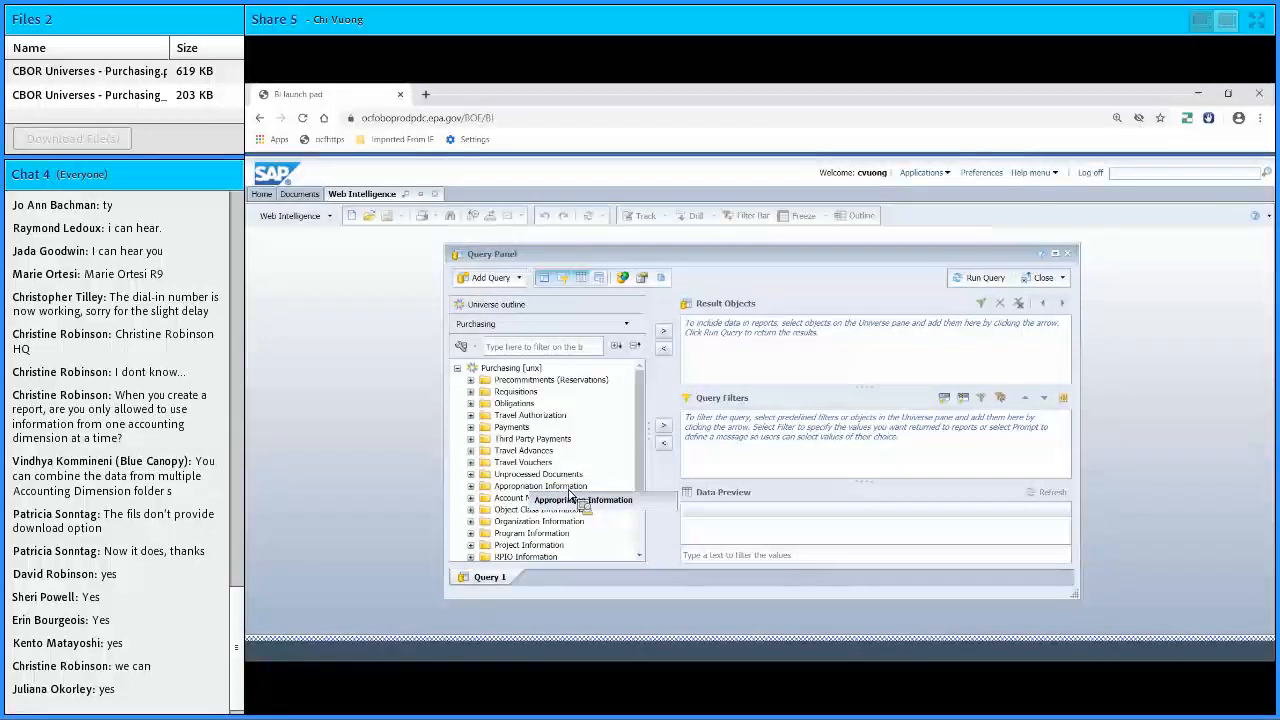
scroll(592, 459, "down", 2)
left_click_drag(606, 459, 649, 459)
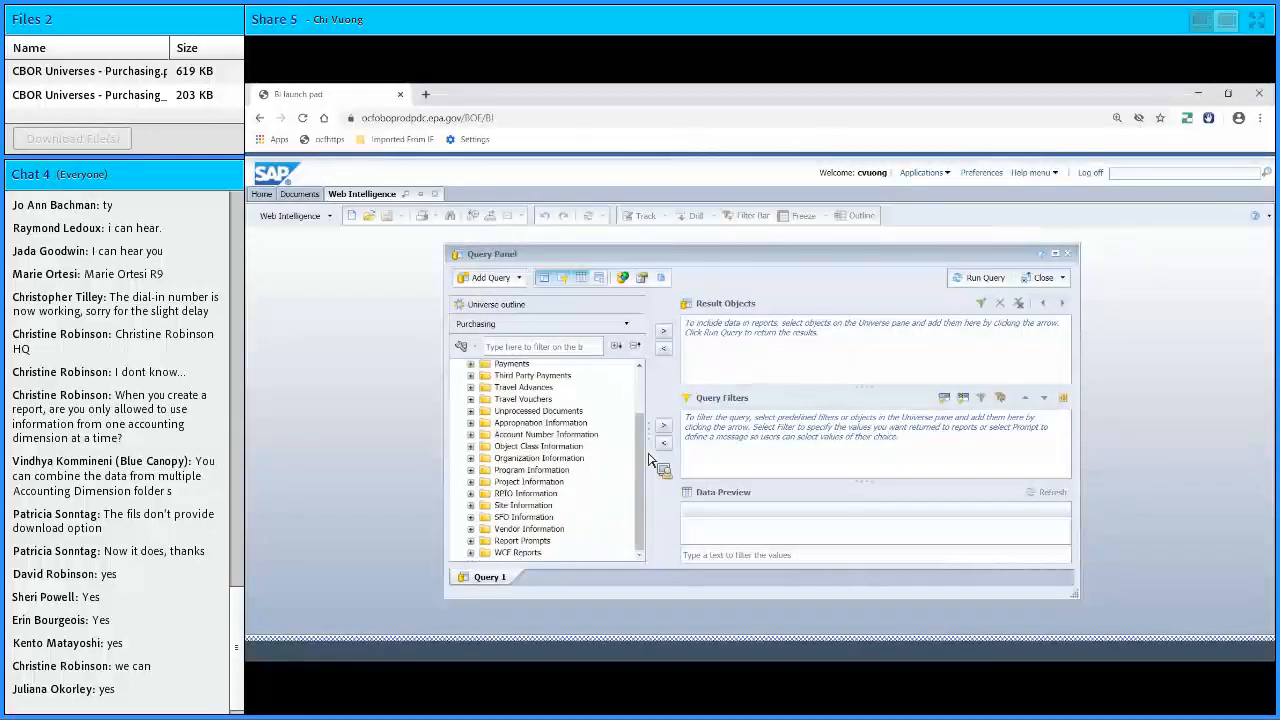
scroll(538, 419, "up", 1)
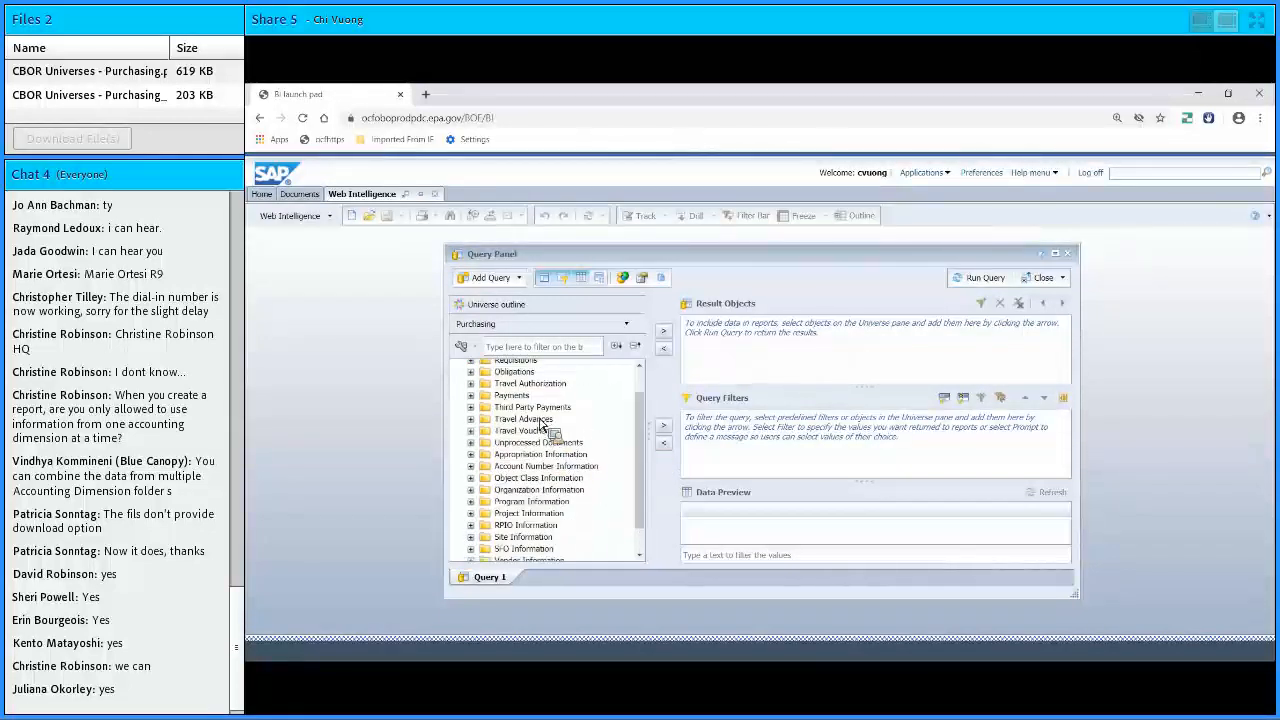
left_click(474, 398)
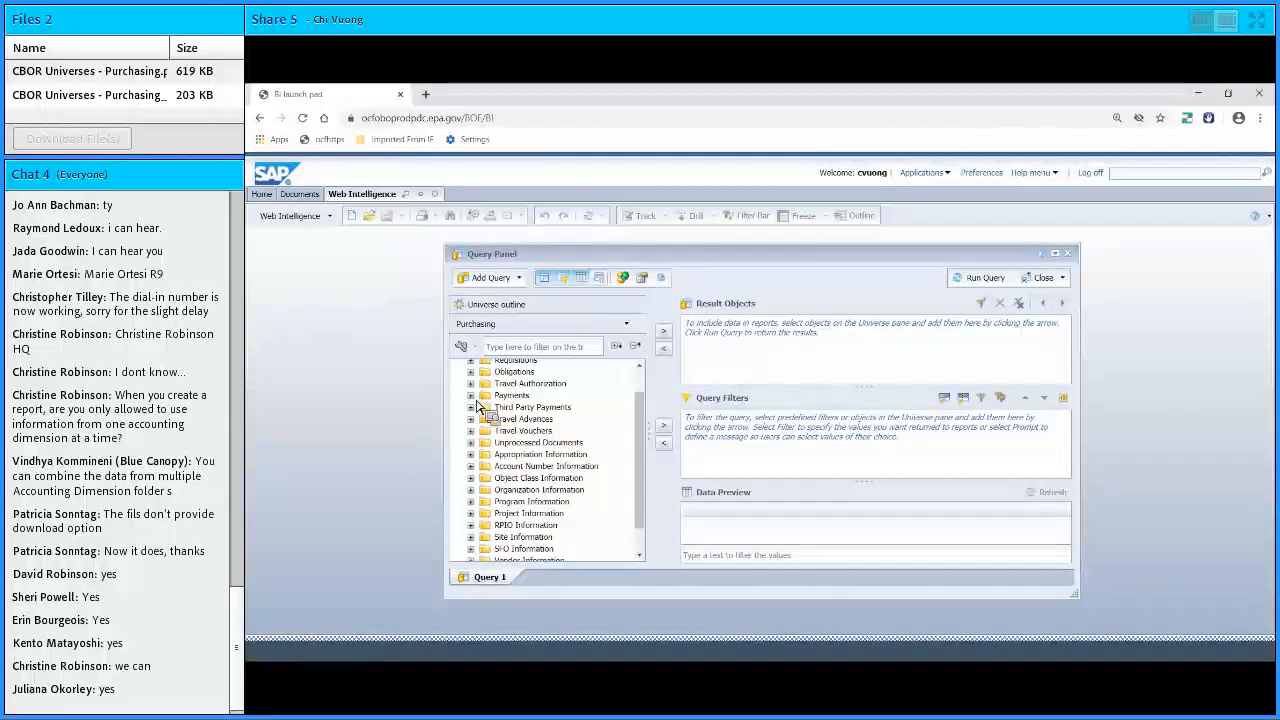
left_click_drag(477, 405, 503, 430)
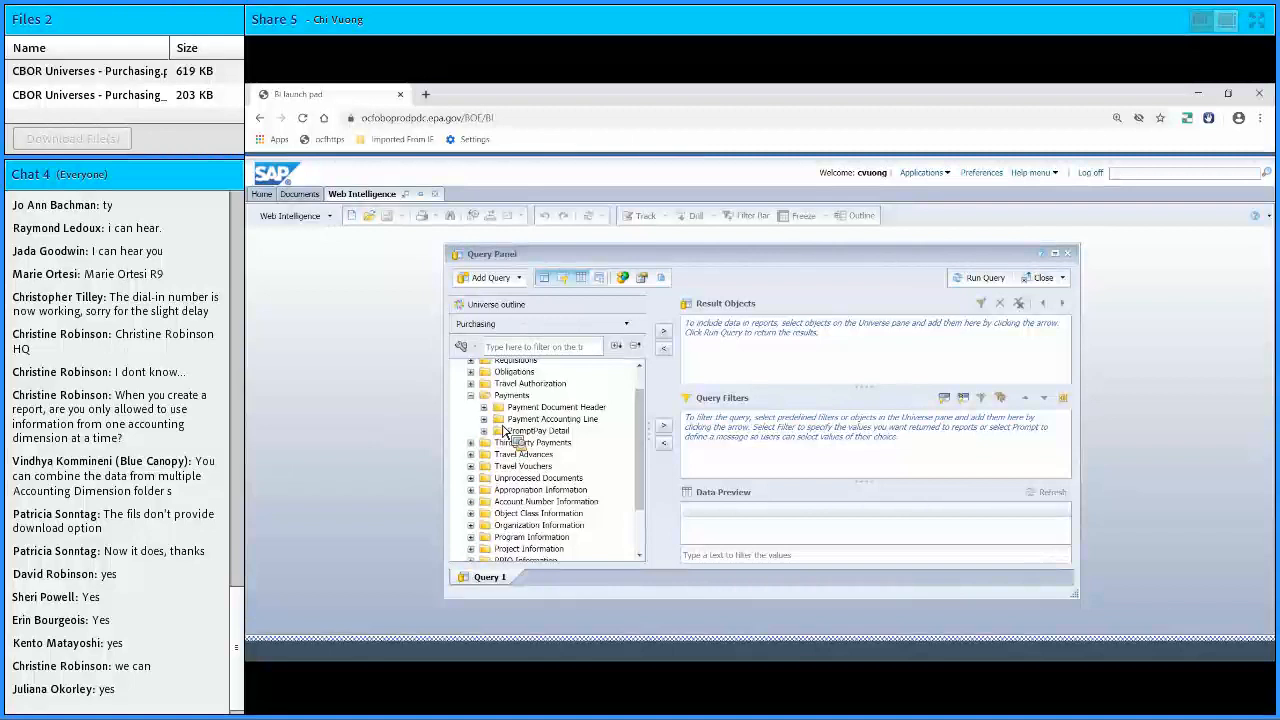
left_click_drag(503, 430, 503, 430)
left_click_drag(503, 430, 547, 430)
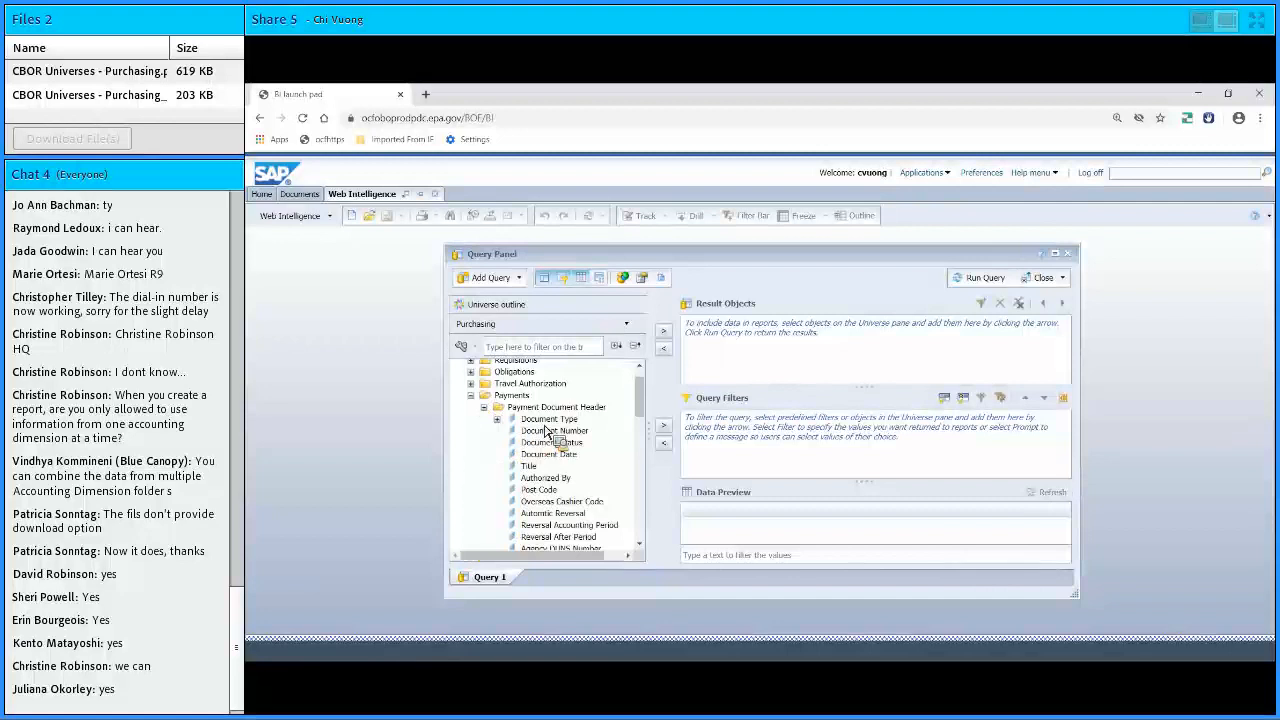
left_click(548, 422)
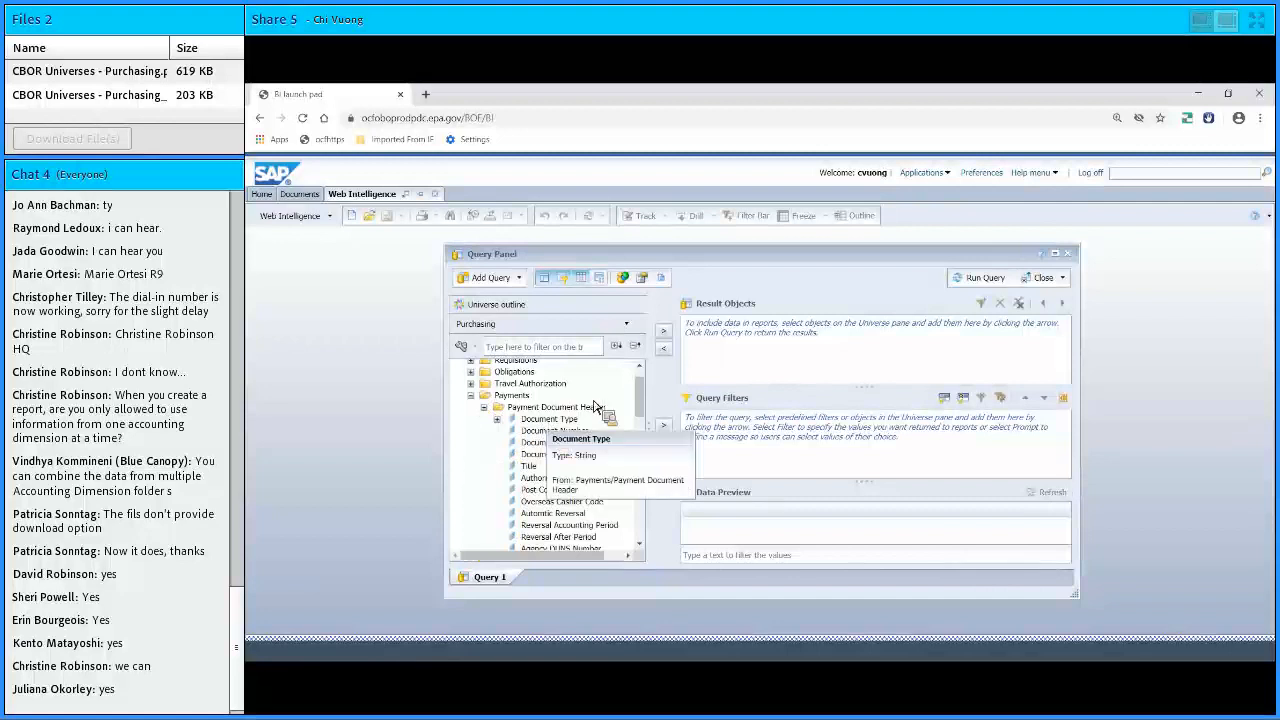
left_click(666, 334)
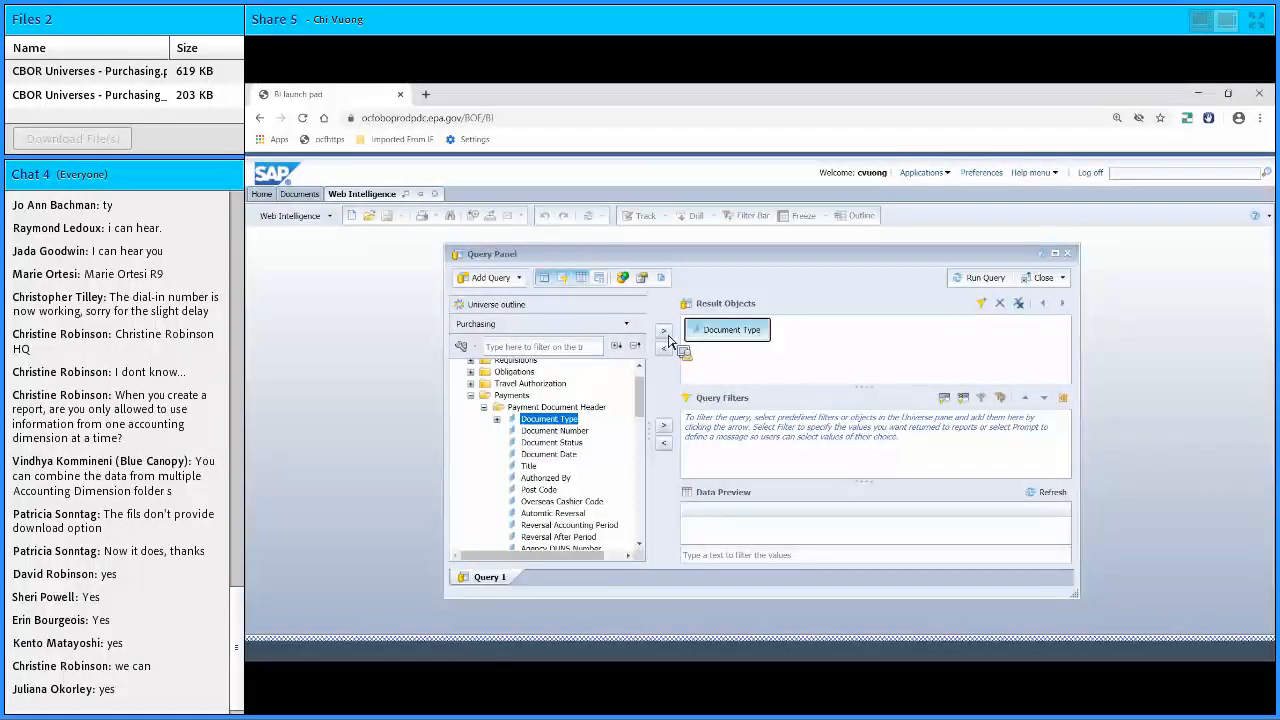
Add Document Number, Document Date, Vendor Code and Vendor Name from Payment Document Header to the result objects.
left_click(585, 436, "ctrl")
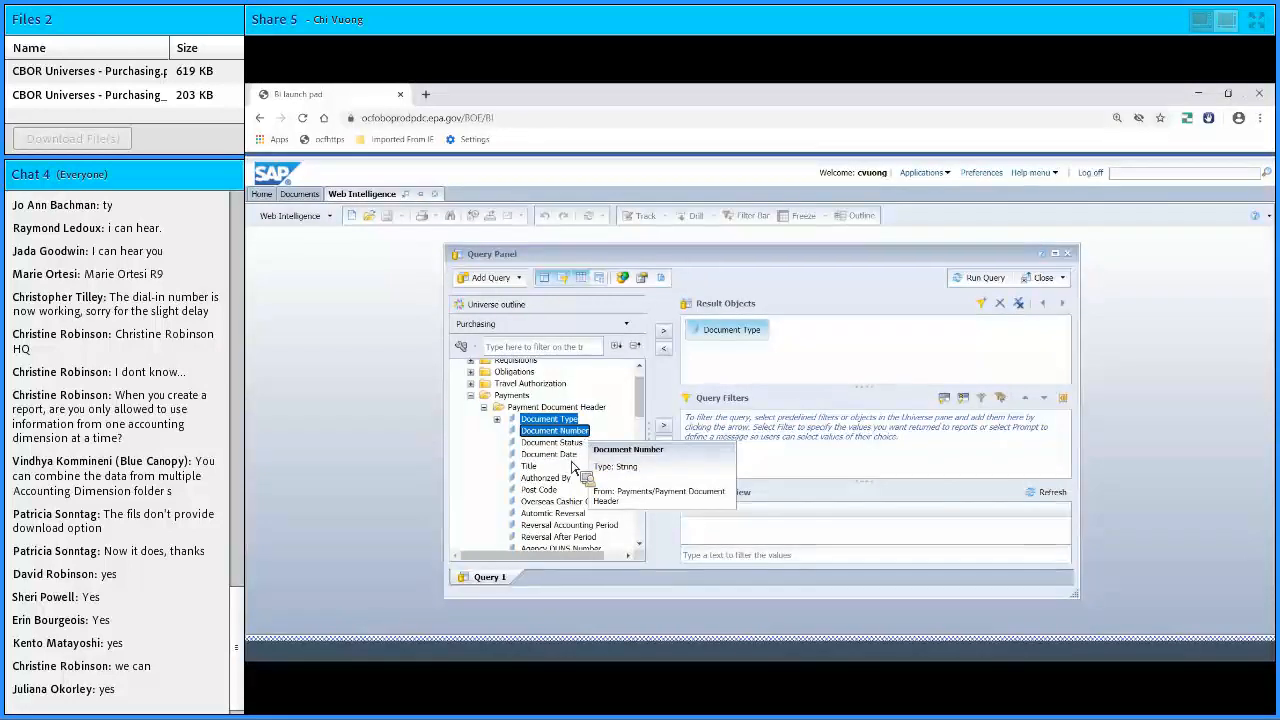
left_click(572, 456, "ctrl")
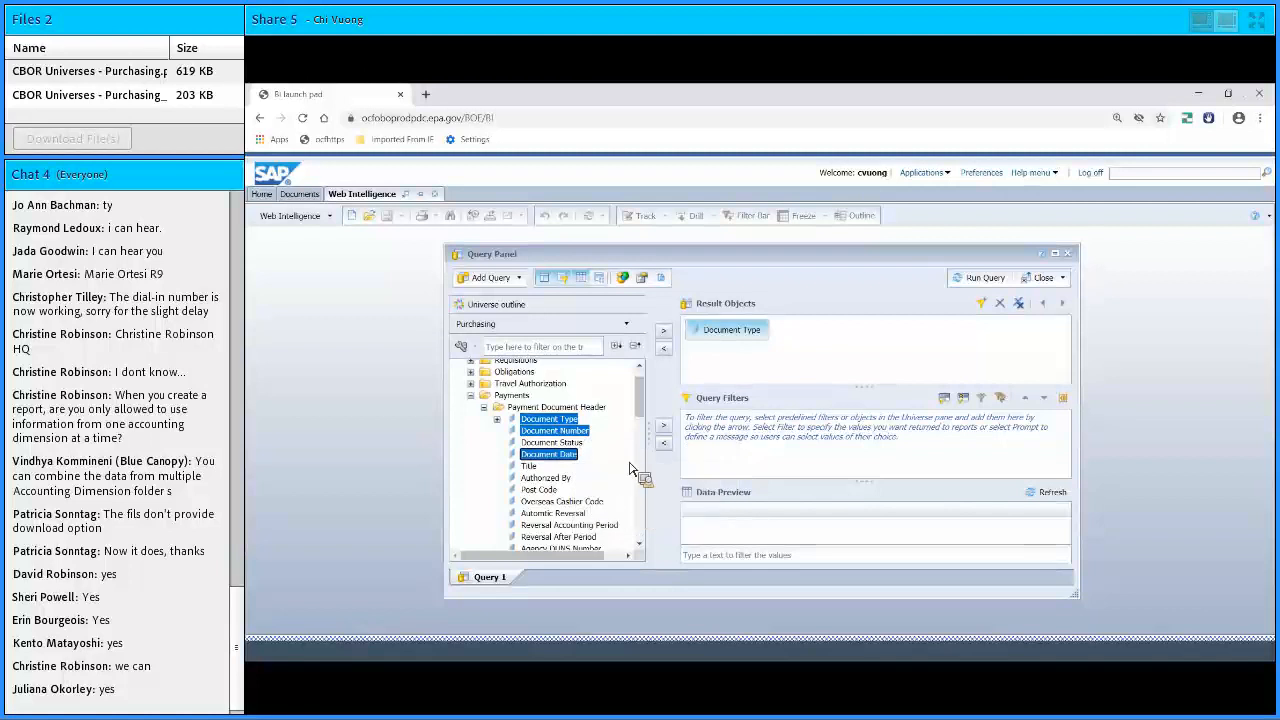
scroll(638, 470, "down", 5)
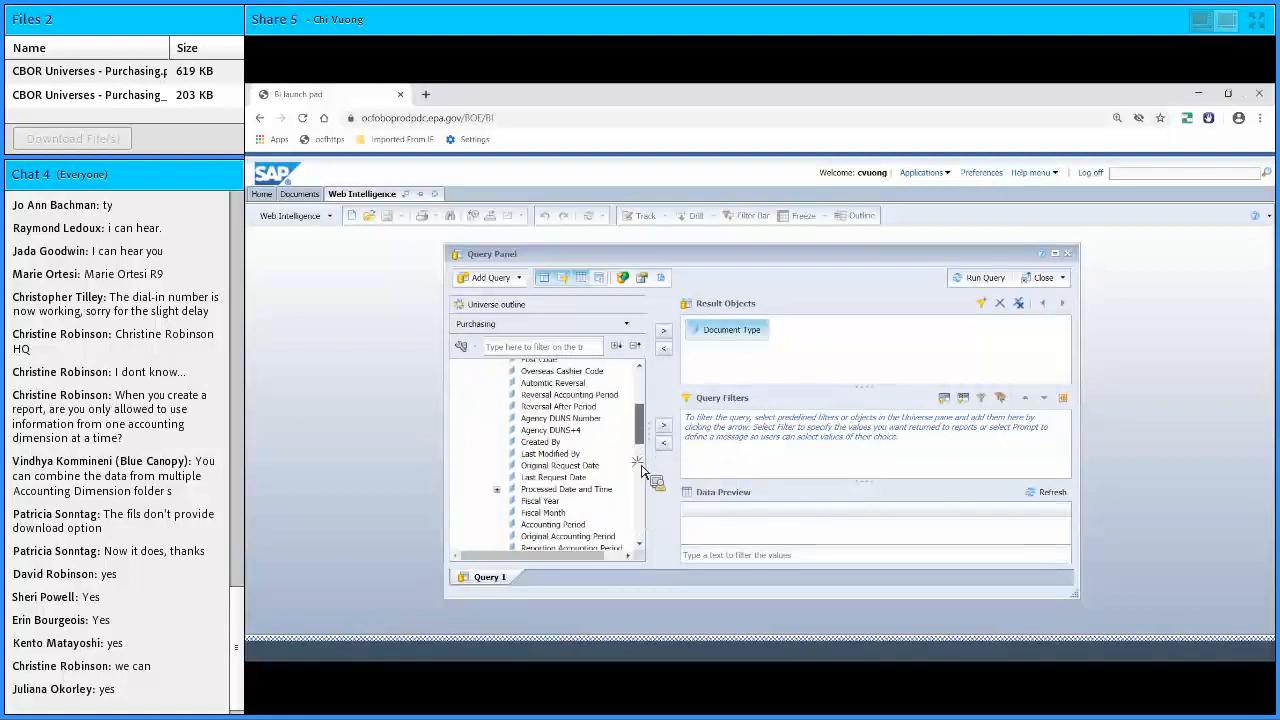
scroll(640, 480, "down", 4)
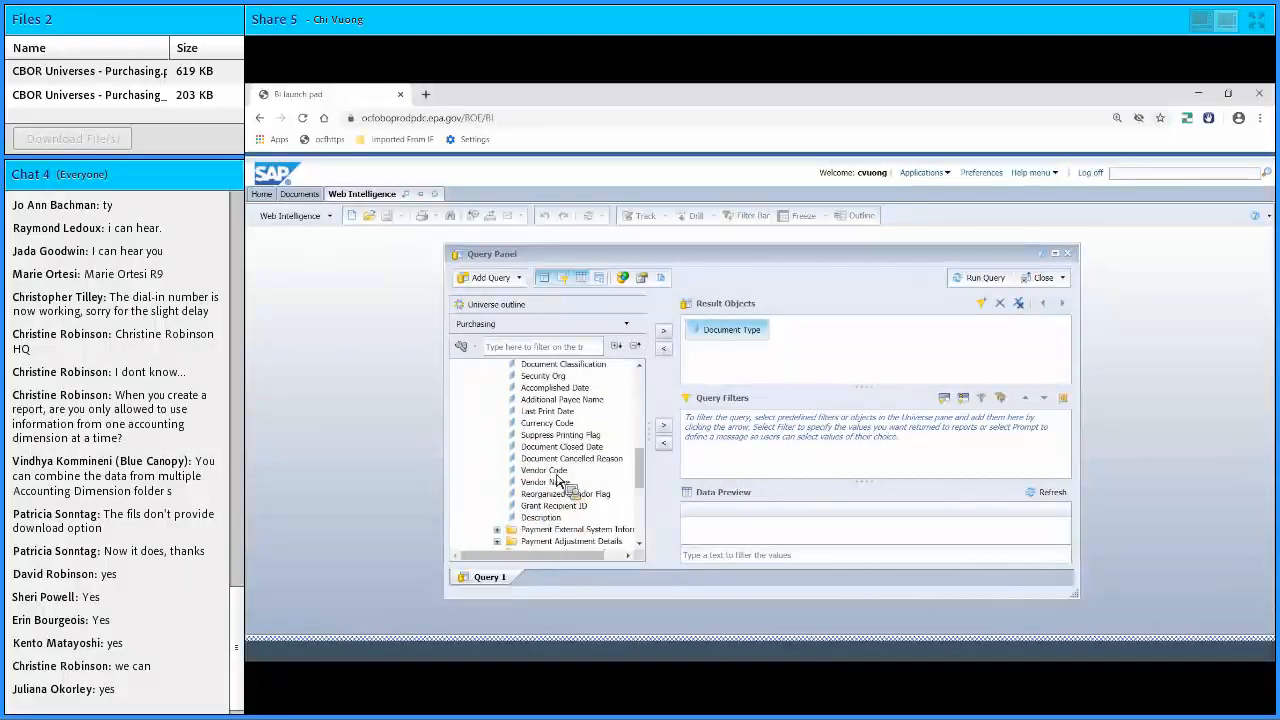
left_click(546, 470, "ctrl")
left_click(560, 485, "ctrl")
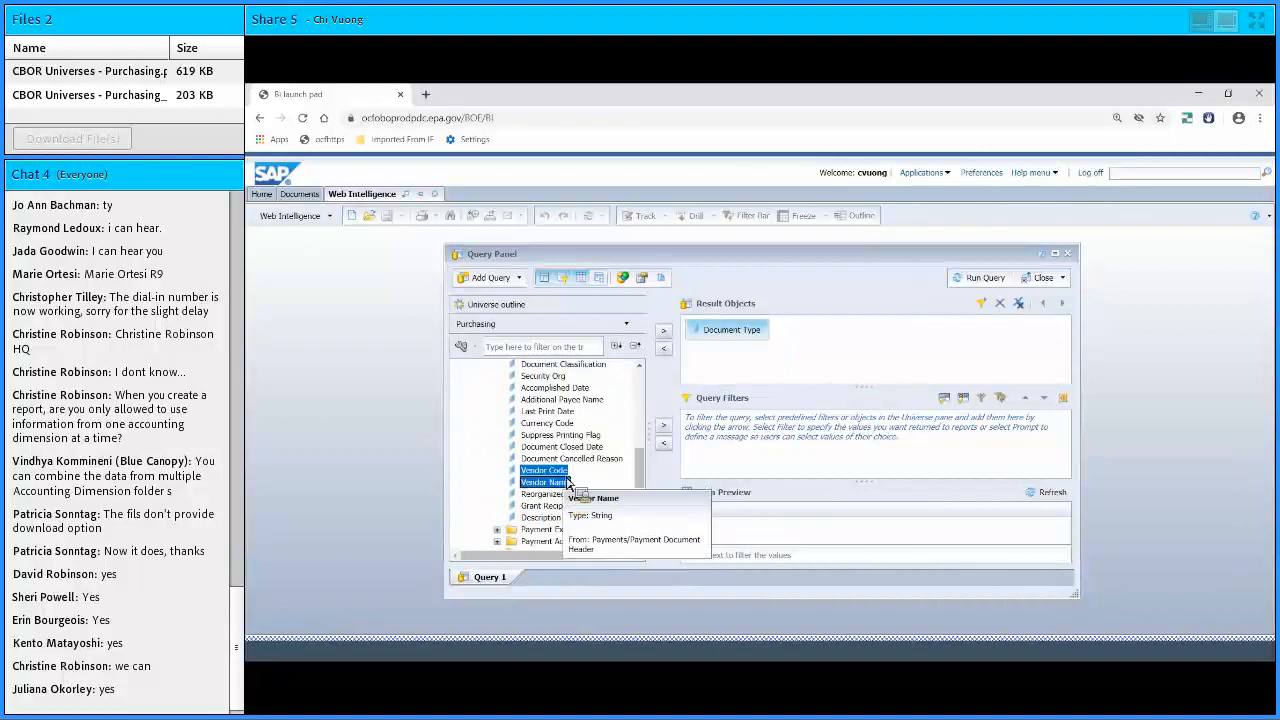
left_click_drag(601, 433, 668, 338)
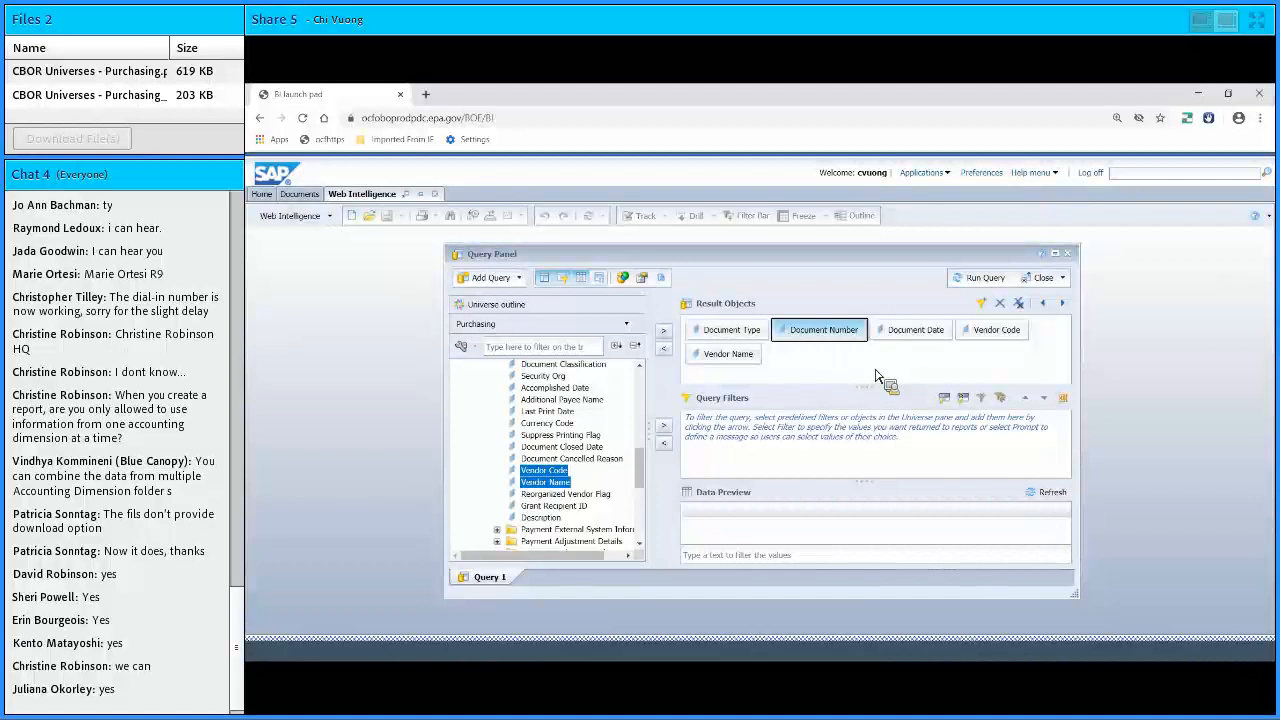
Add a query filter on the payment Document Type with the operator Equal to and the constant CP.
left_click_drag(758, 427, 908, 437)
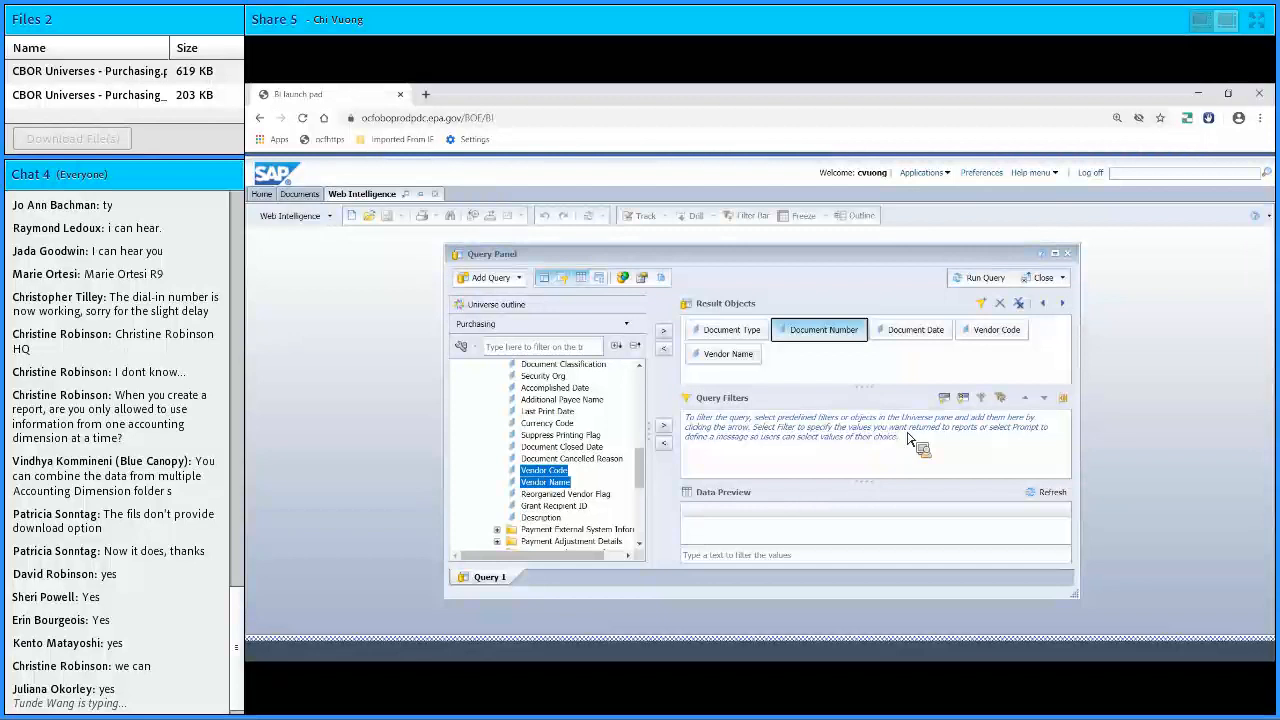
left_click_drag(908, 437, 740, 436)
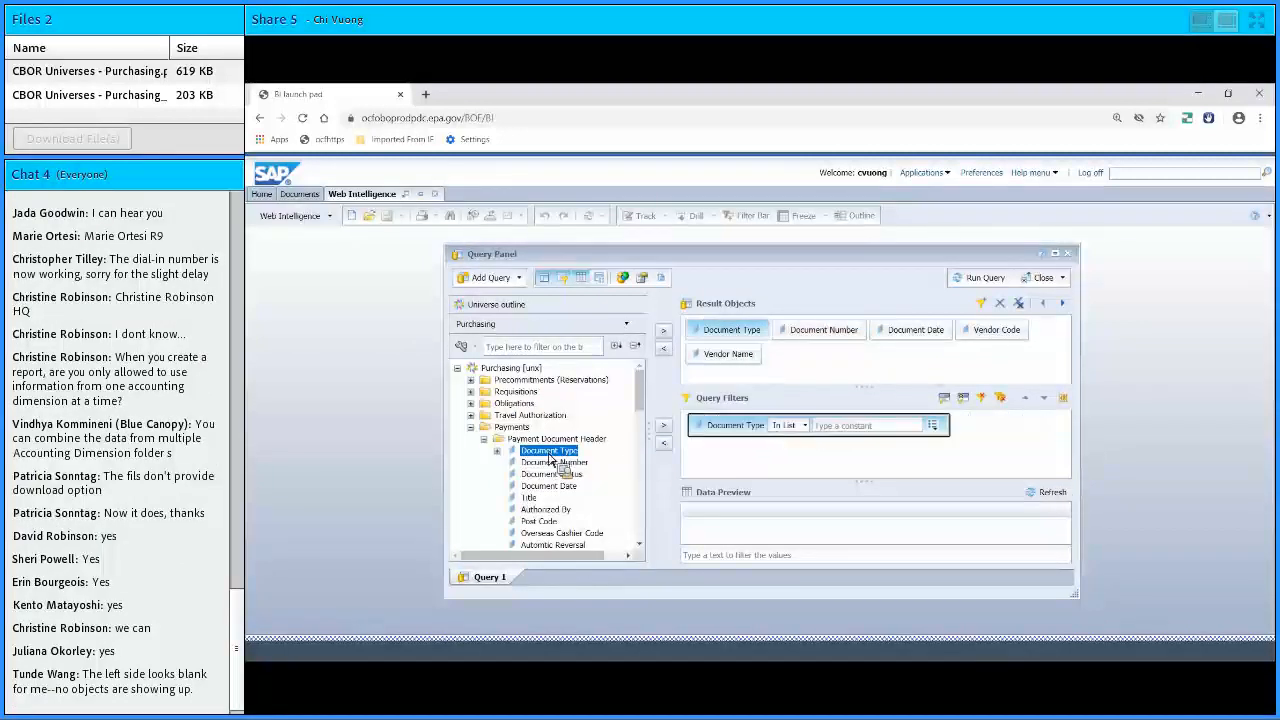
left_click_drag(556, 462, 812, 430)
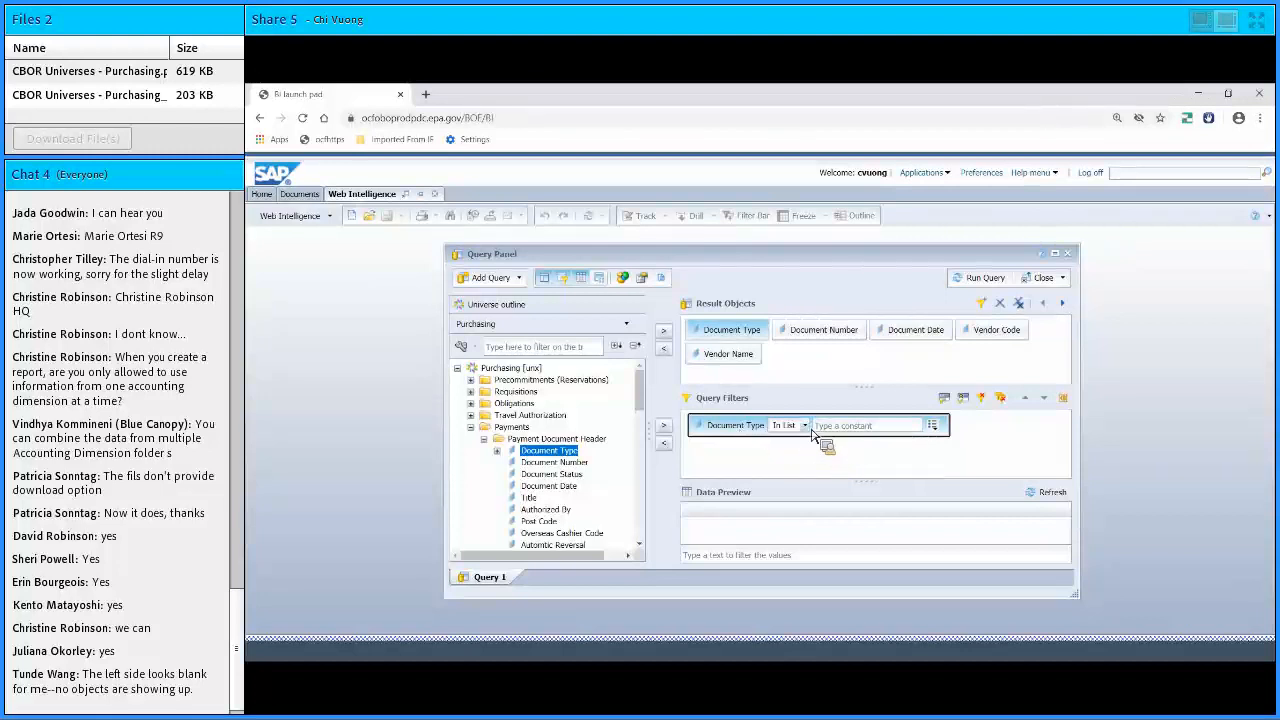
left_click(805, 426)
left_click(800, 209)
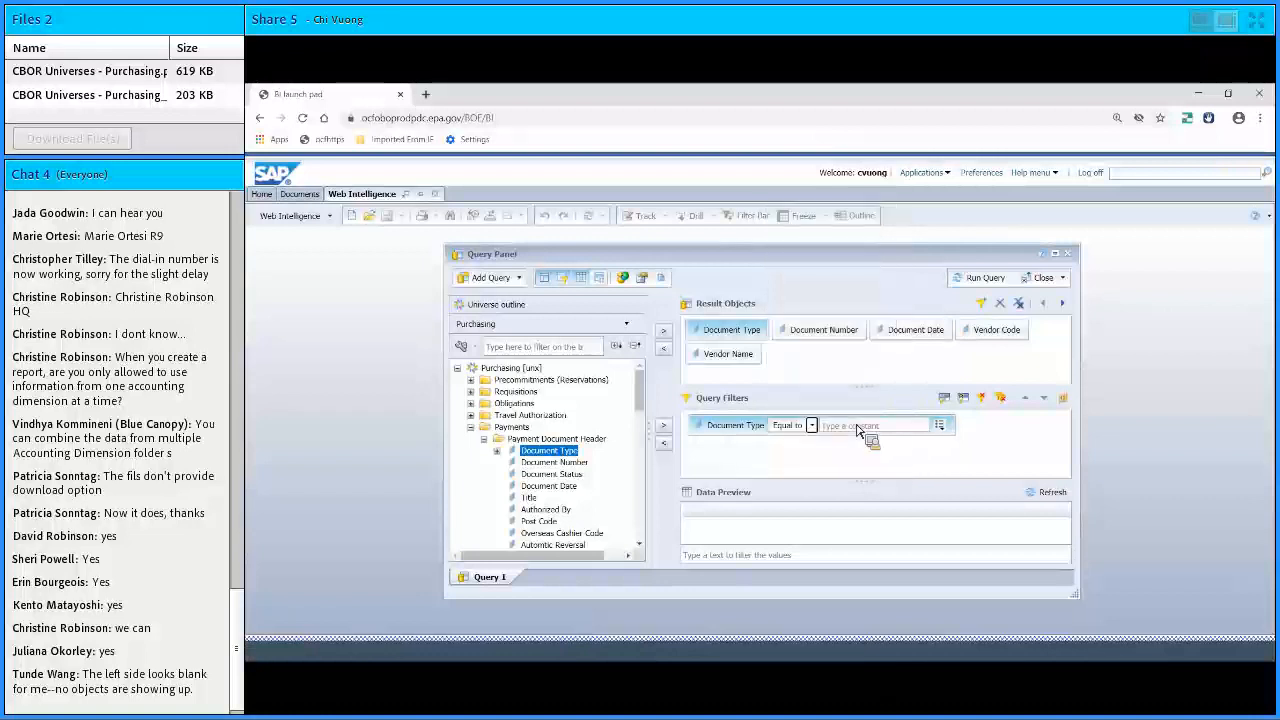
left_click(881, 427)
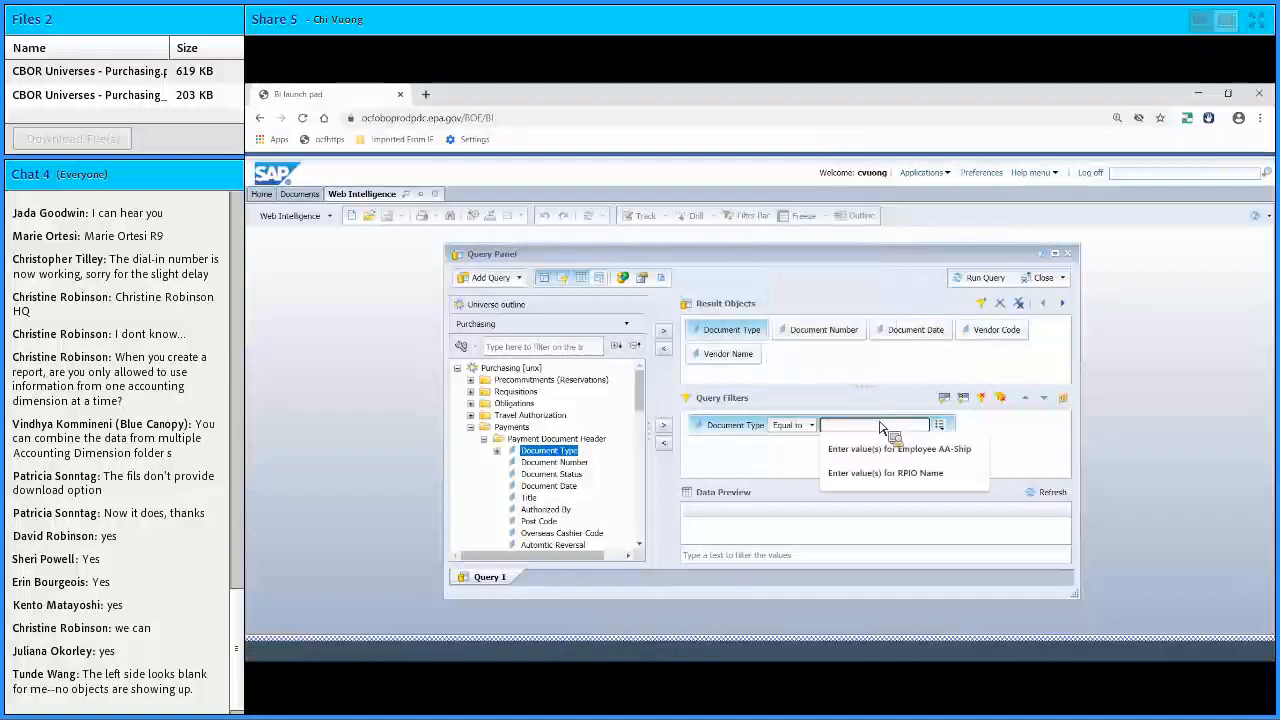
type("CP")
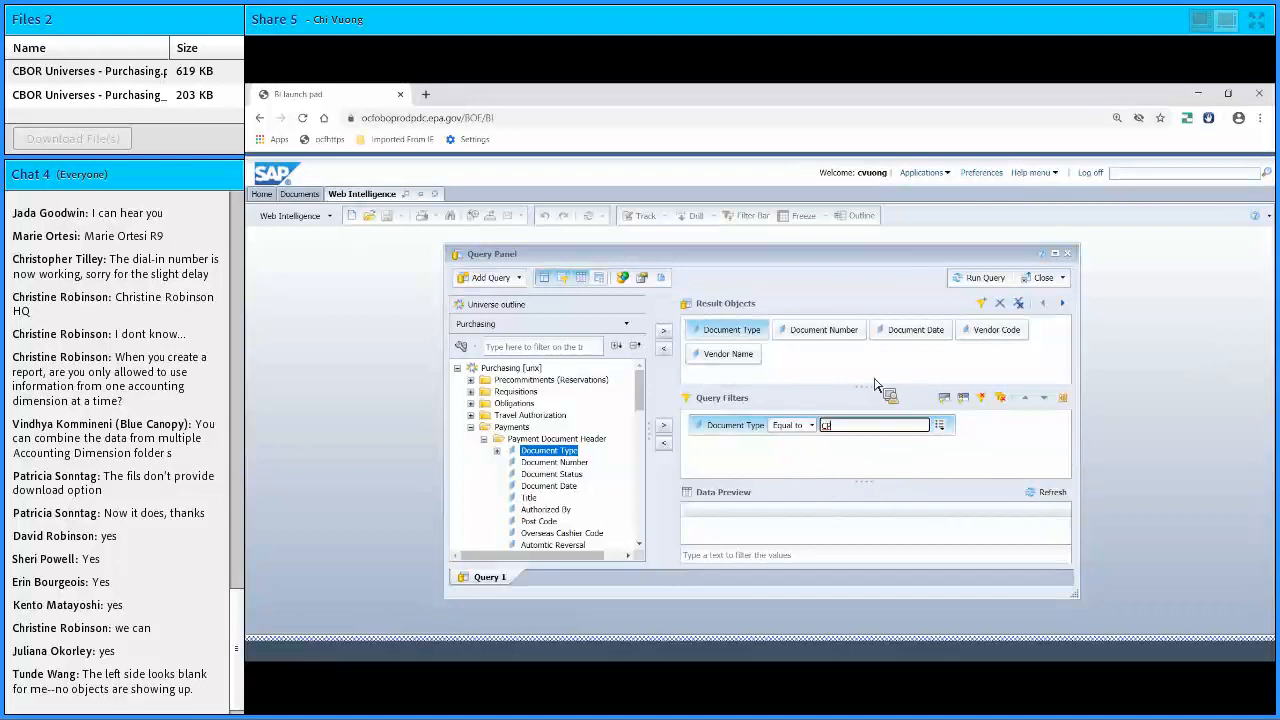
Add a query filter on the payment Document Date with the operator In List and the constant 10/01/2019.
left_click(910, 340)
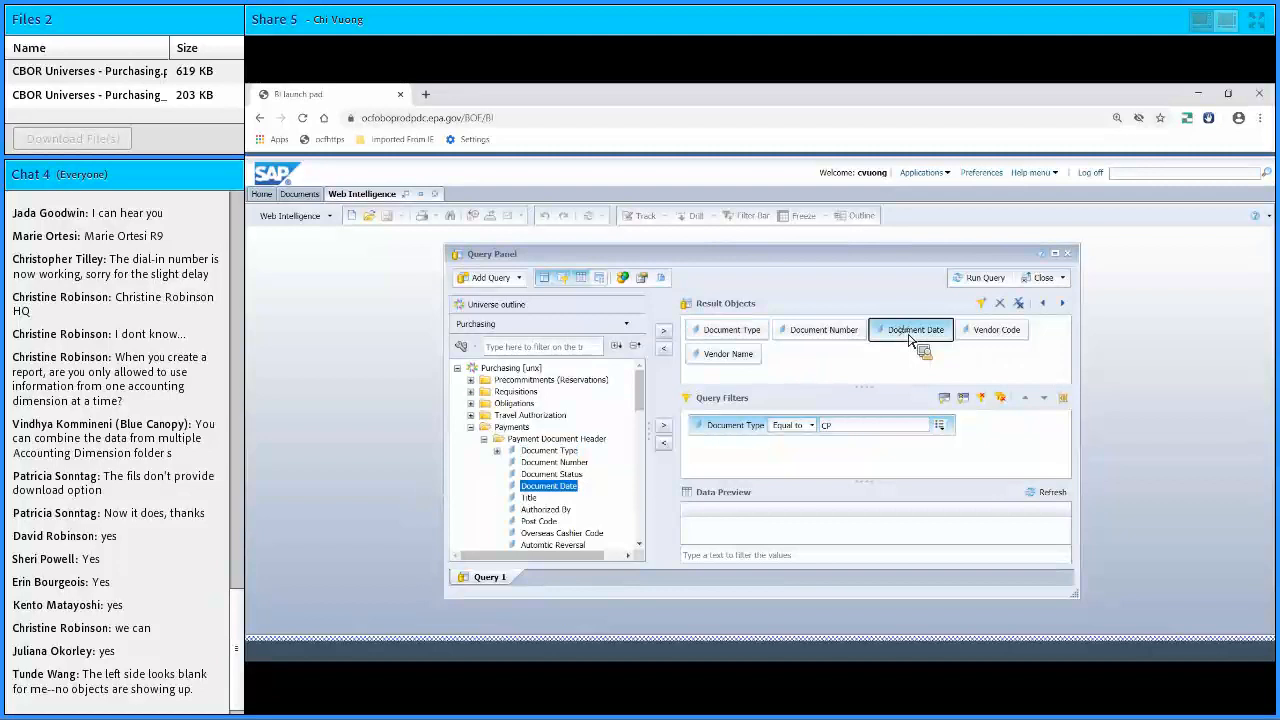
left_click_drag(910, 340, 736, 468)
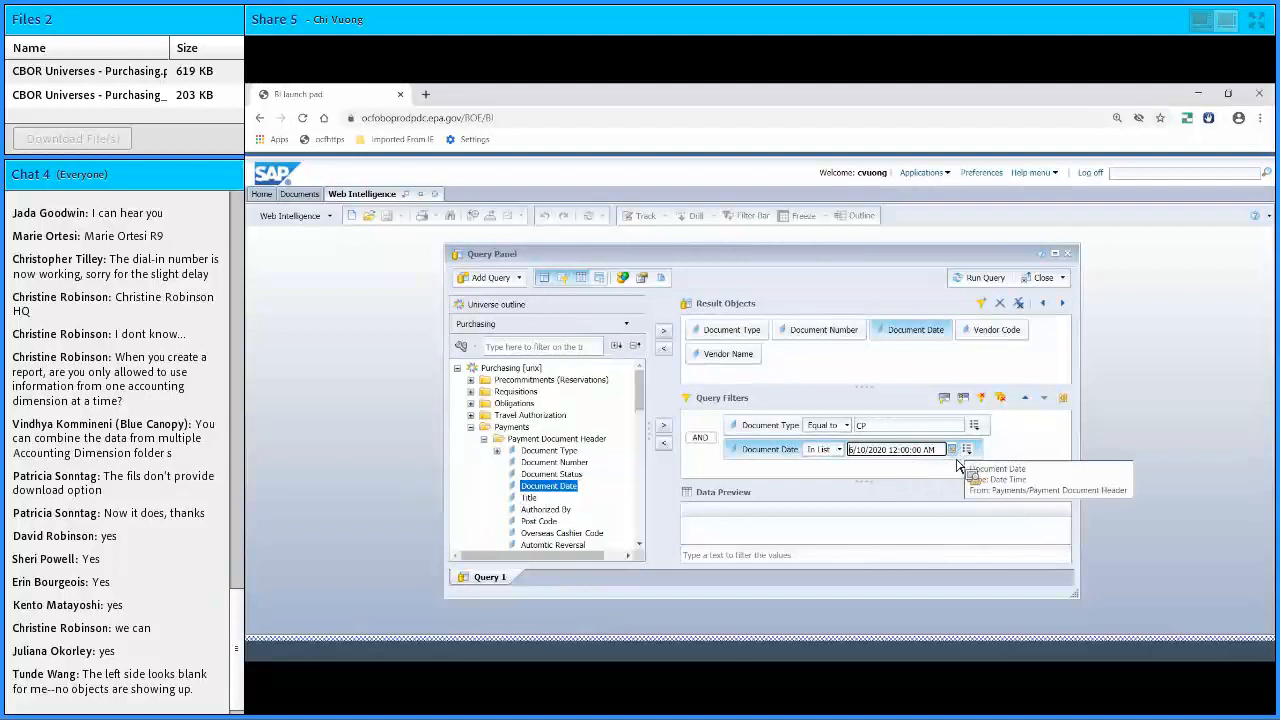
left_click(954, 452)
left_click(967, 449)
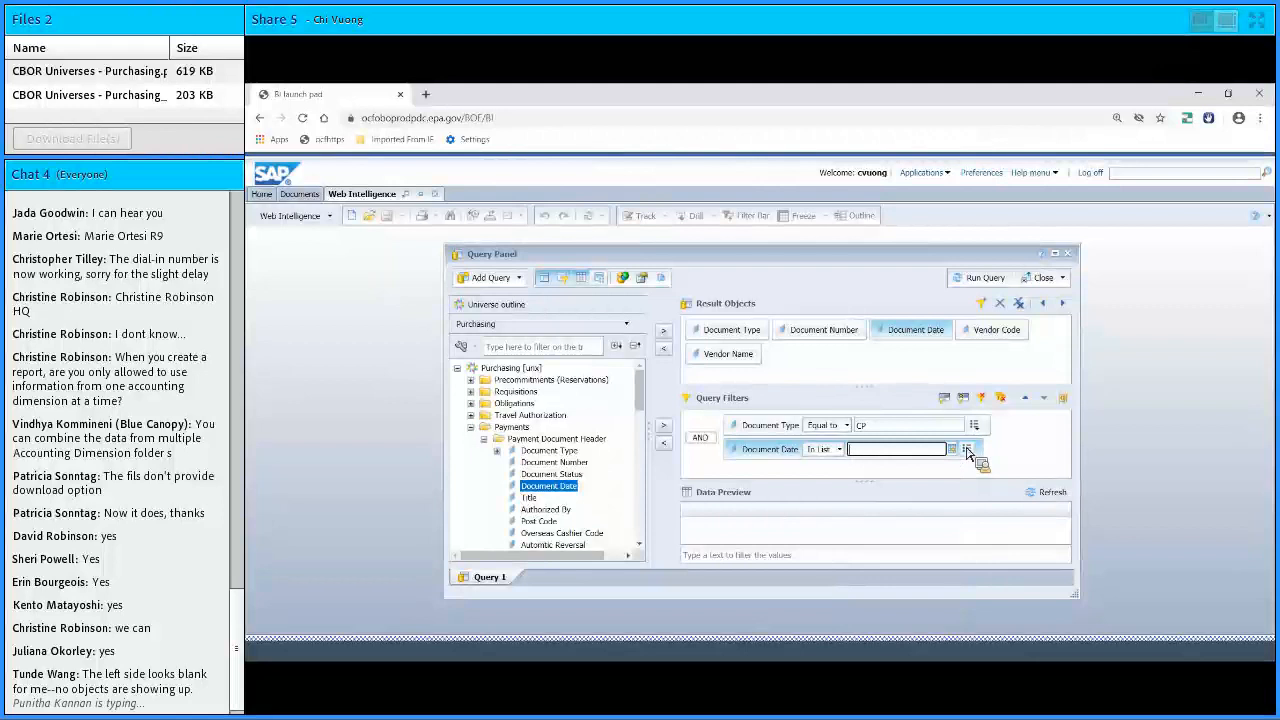
type("10/01/2019")
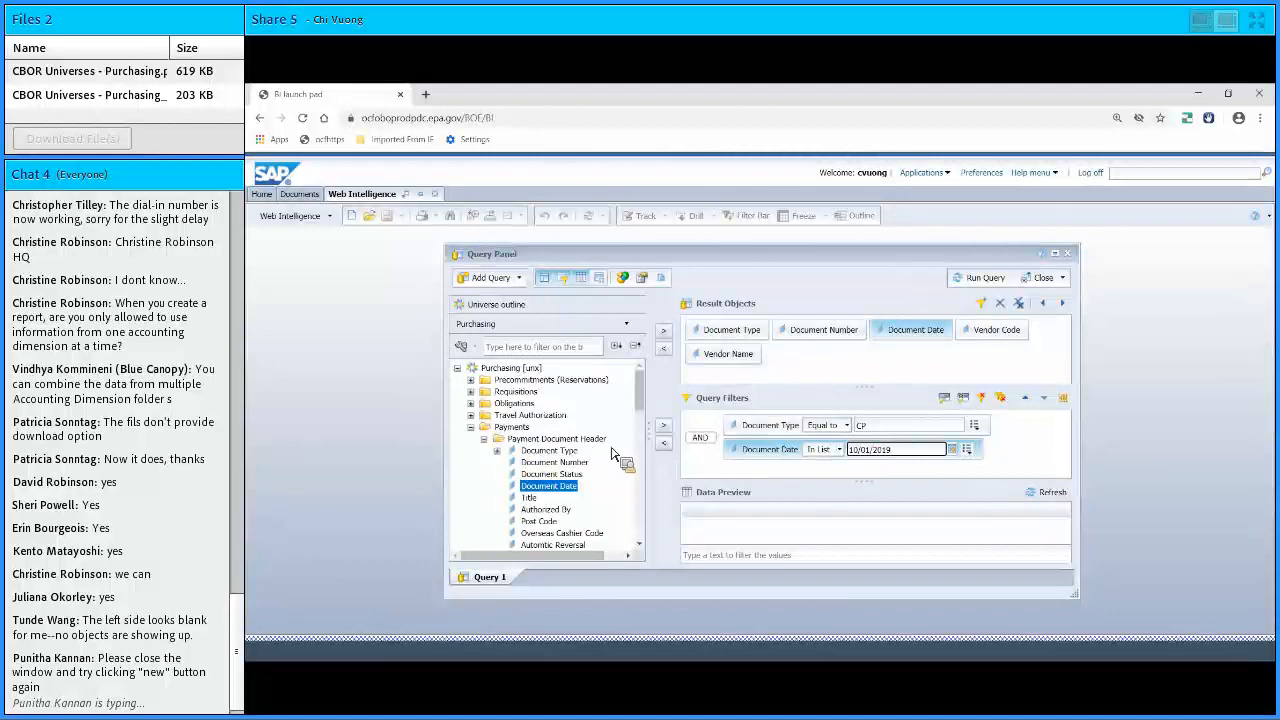
Add DCN, Line Number and State of Line from the Payment Accounting Line folder to the result objects.
left_click(485, 440)
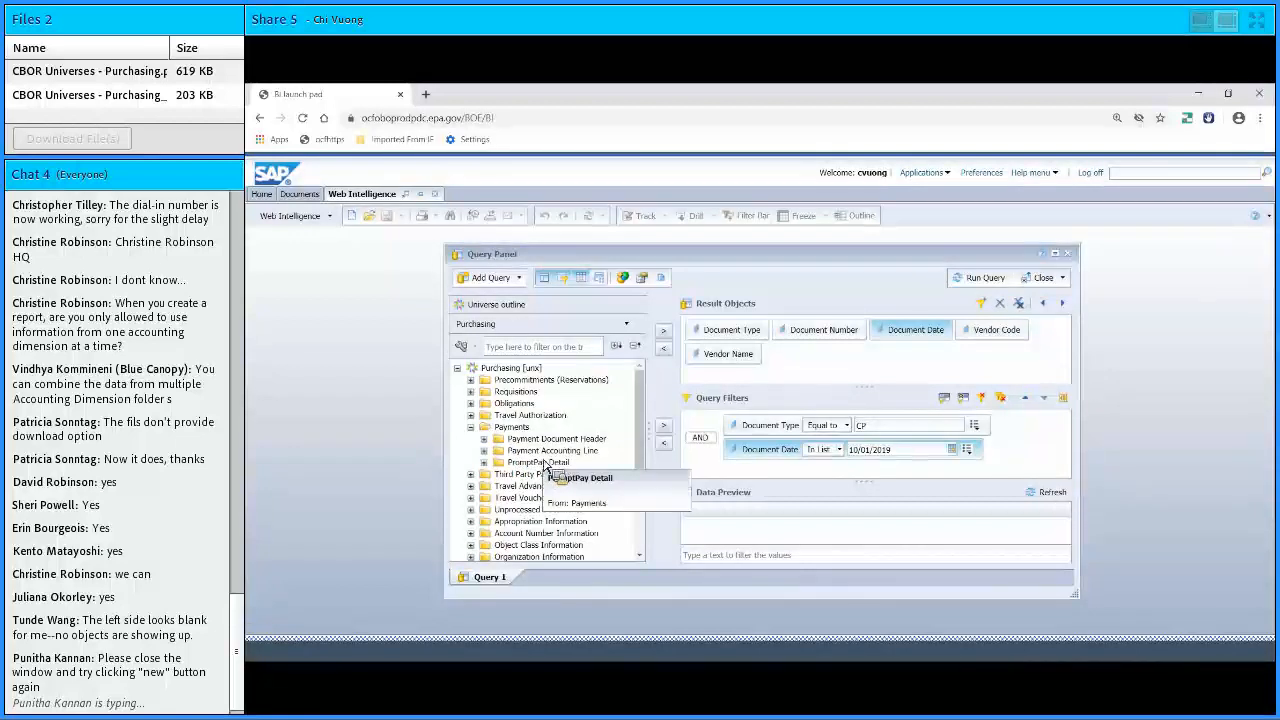
left_click_drag(551, 465, 536, 543)
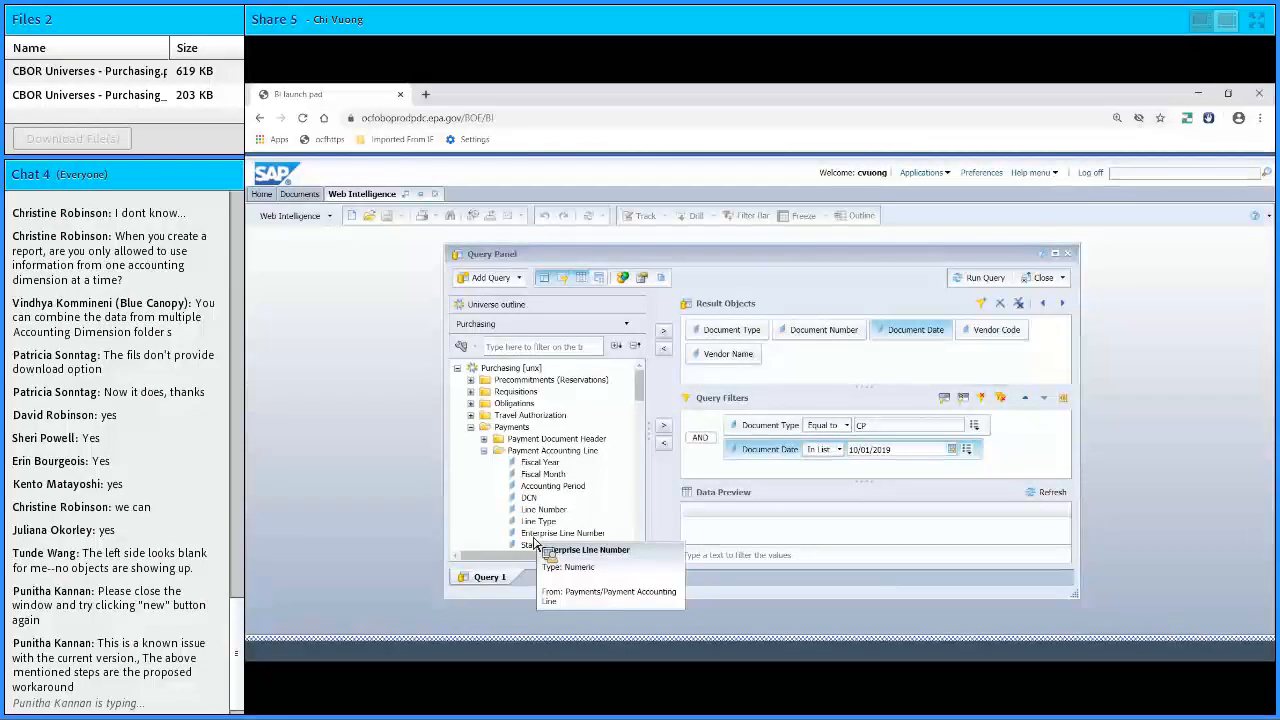
left_click_drag(536, 543, 563, 524)
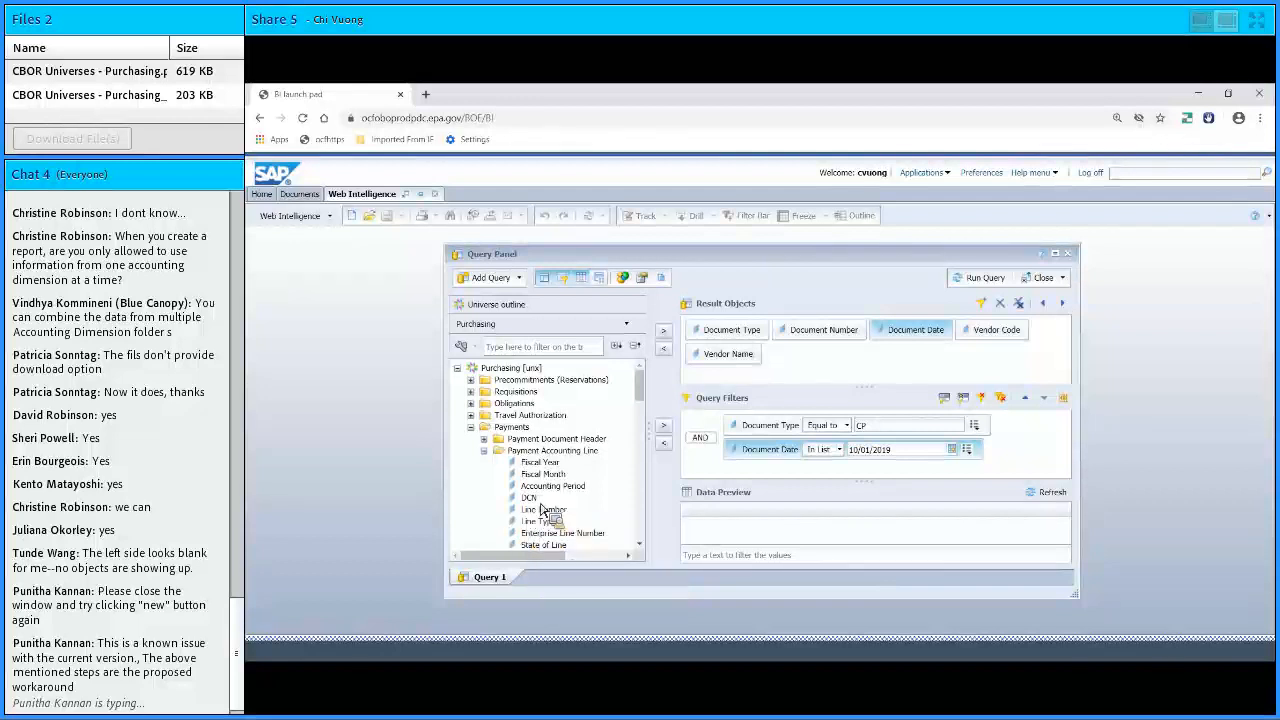
left_click(573, 506)
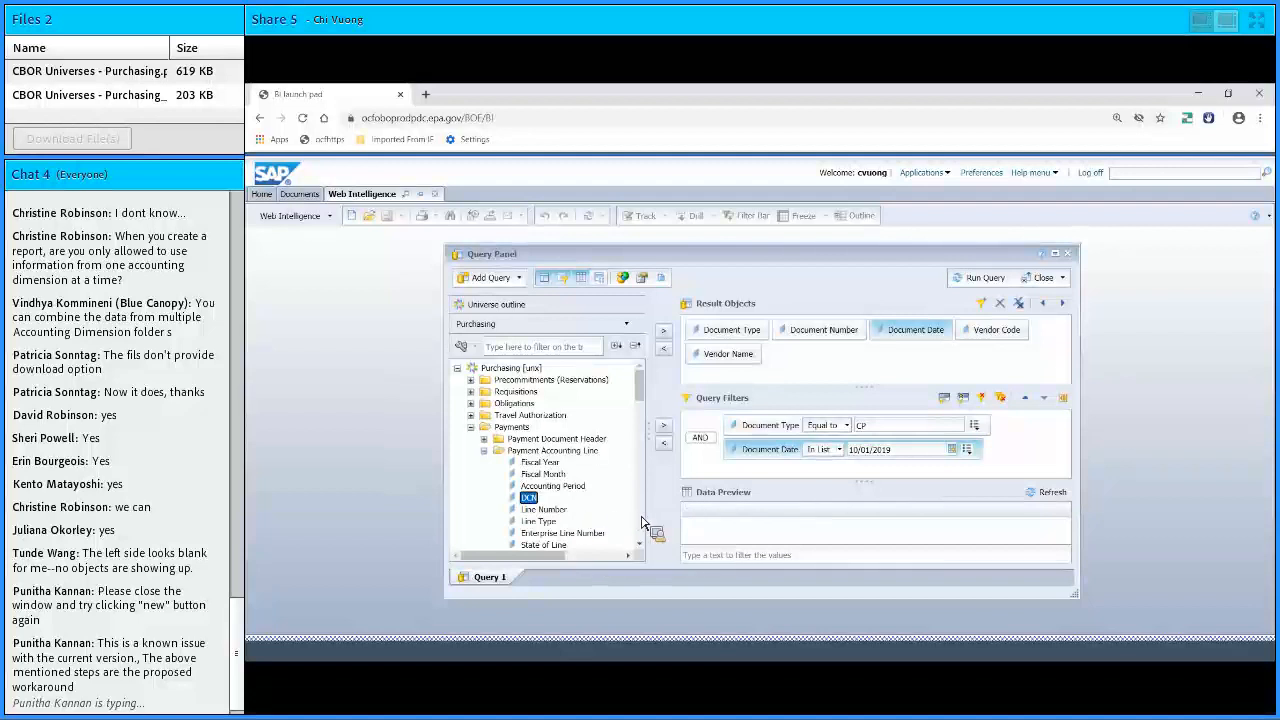
left_click(560, 511, "ctrl")
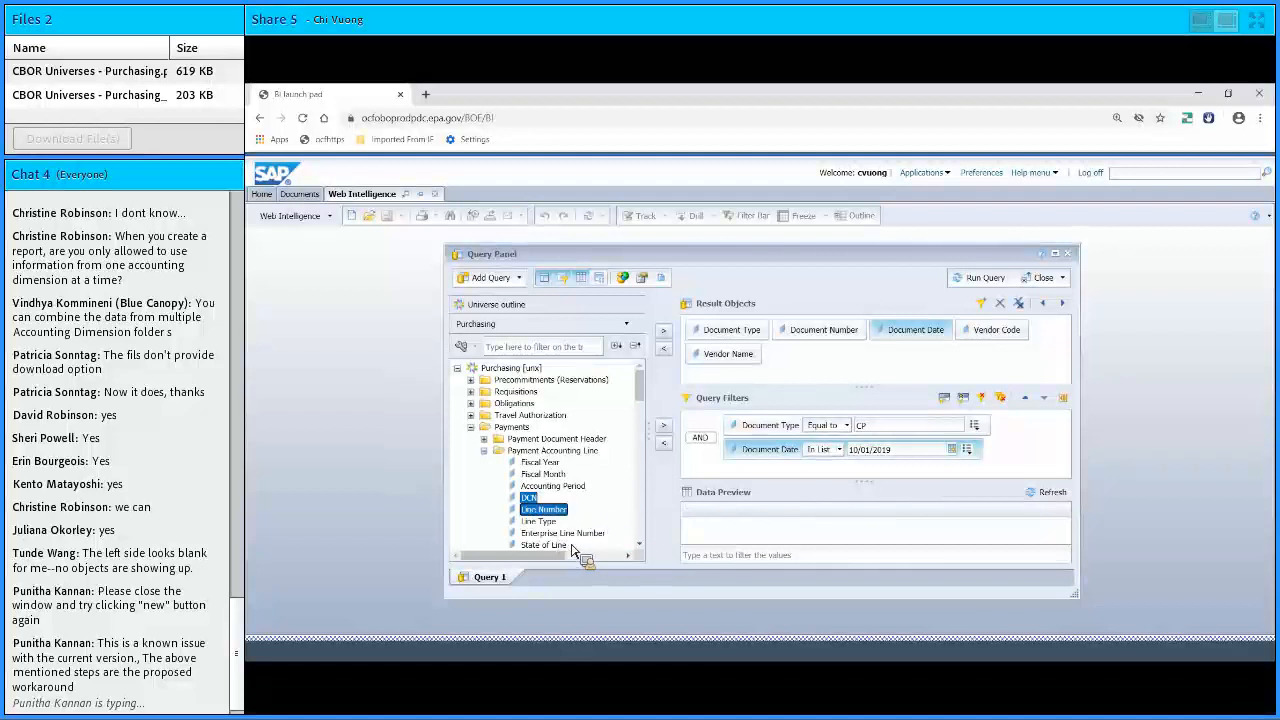
left_click(592, 544, "ctrl")
left_click_drag(597, 519, 670, 340)
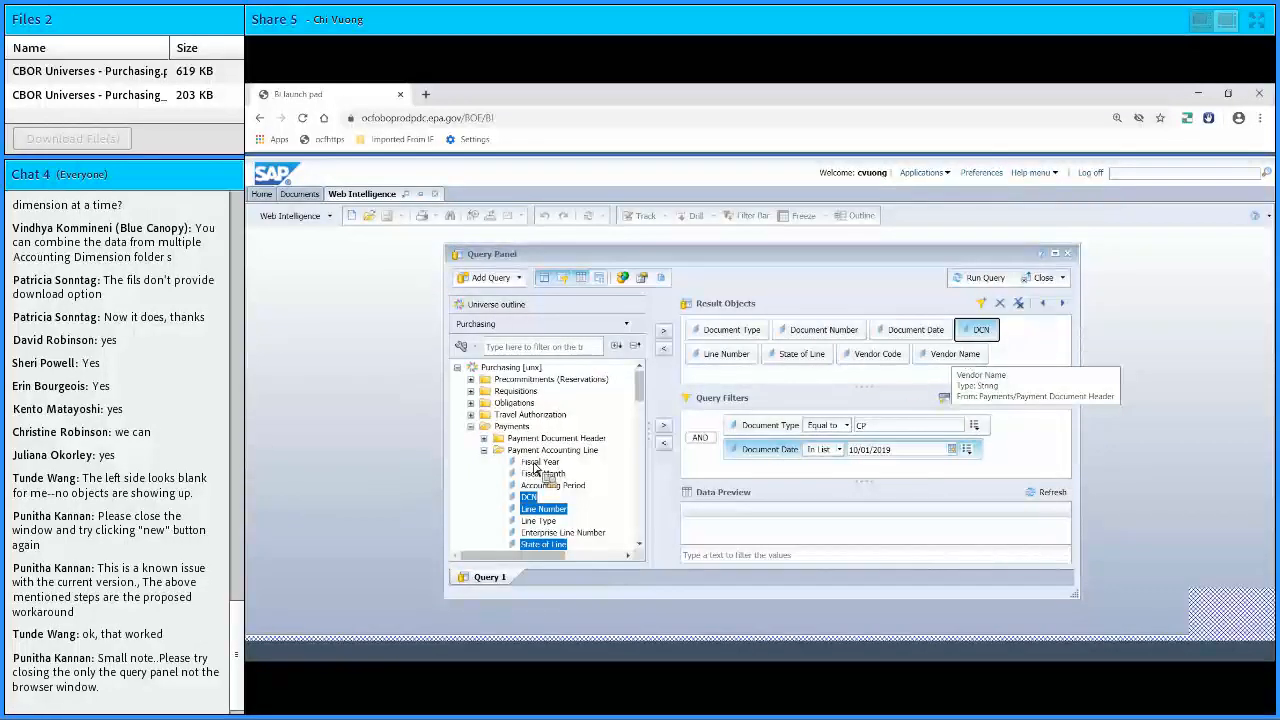
Add Reference Document Type and Reference Document Number from Payment Accounting Line Reference Information to the result objects.
left_click_drag(480, 500, 578, 465)
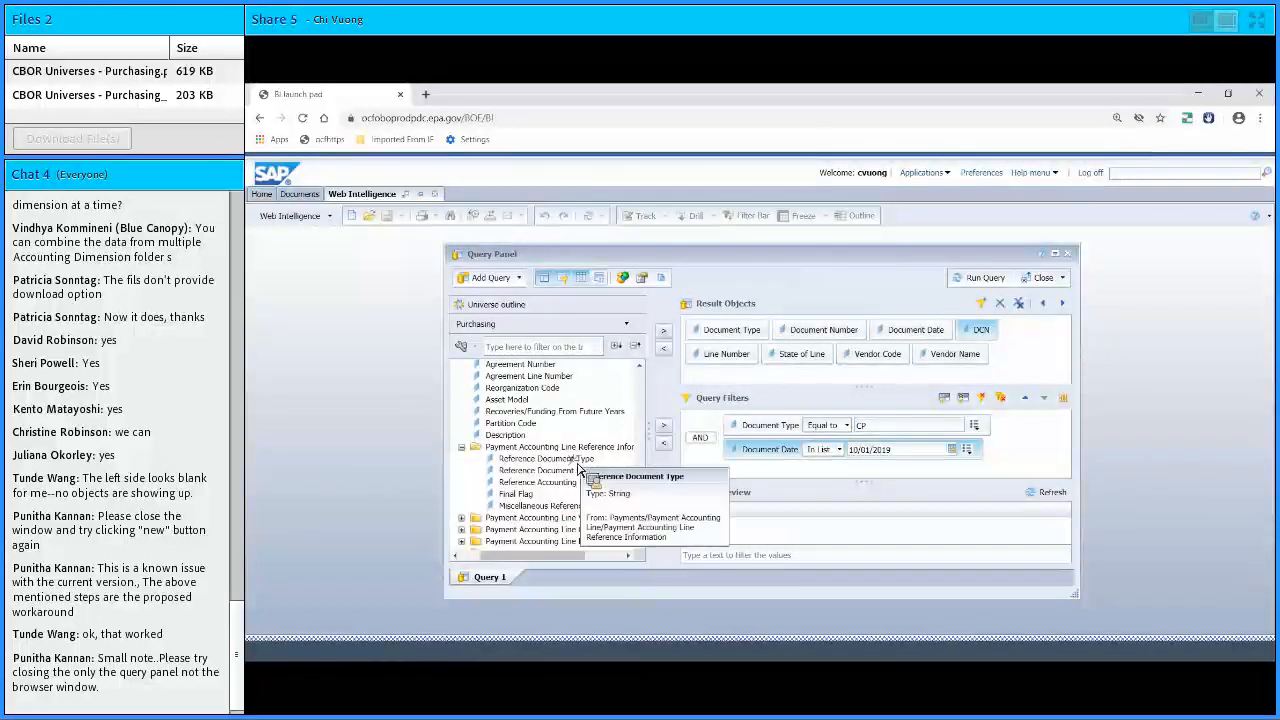
left_click(578, 463)
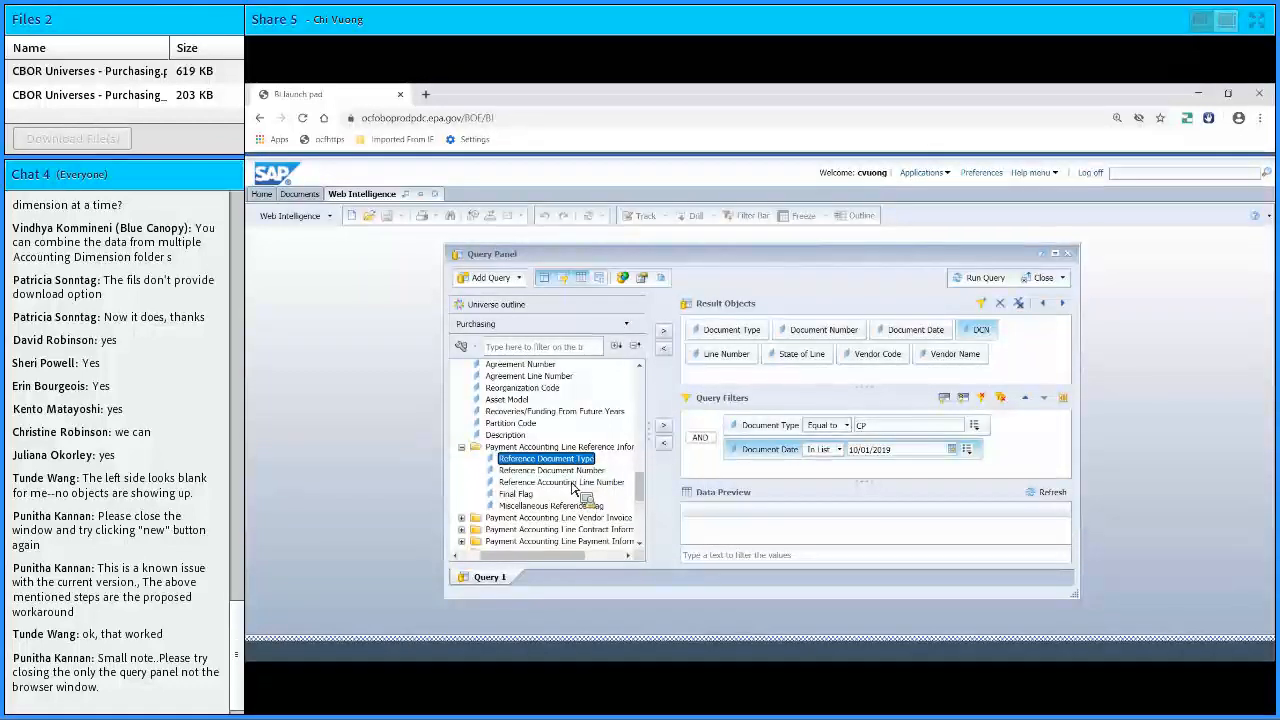
left_click(665, 334)
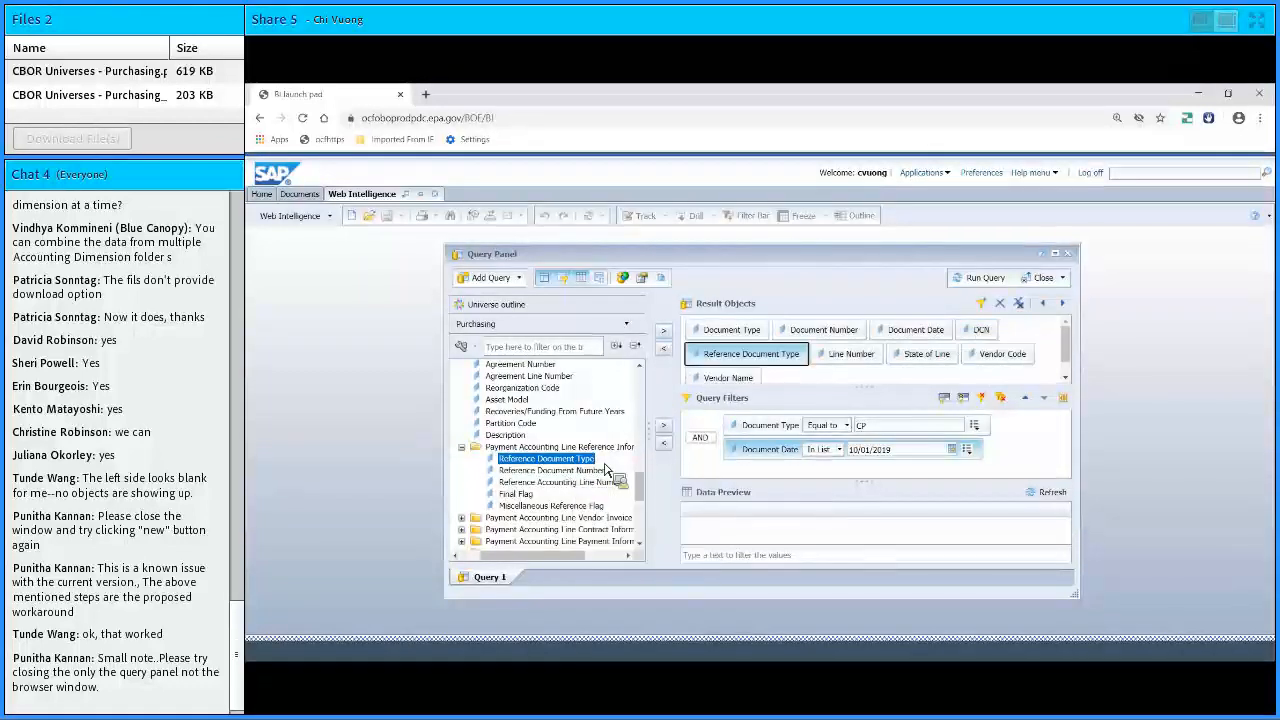
left_click(666, 333)
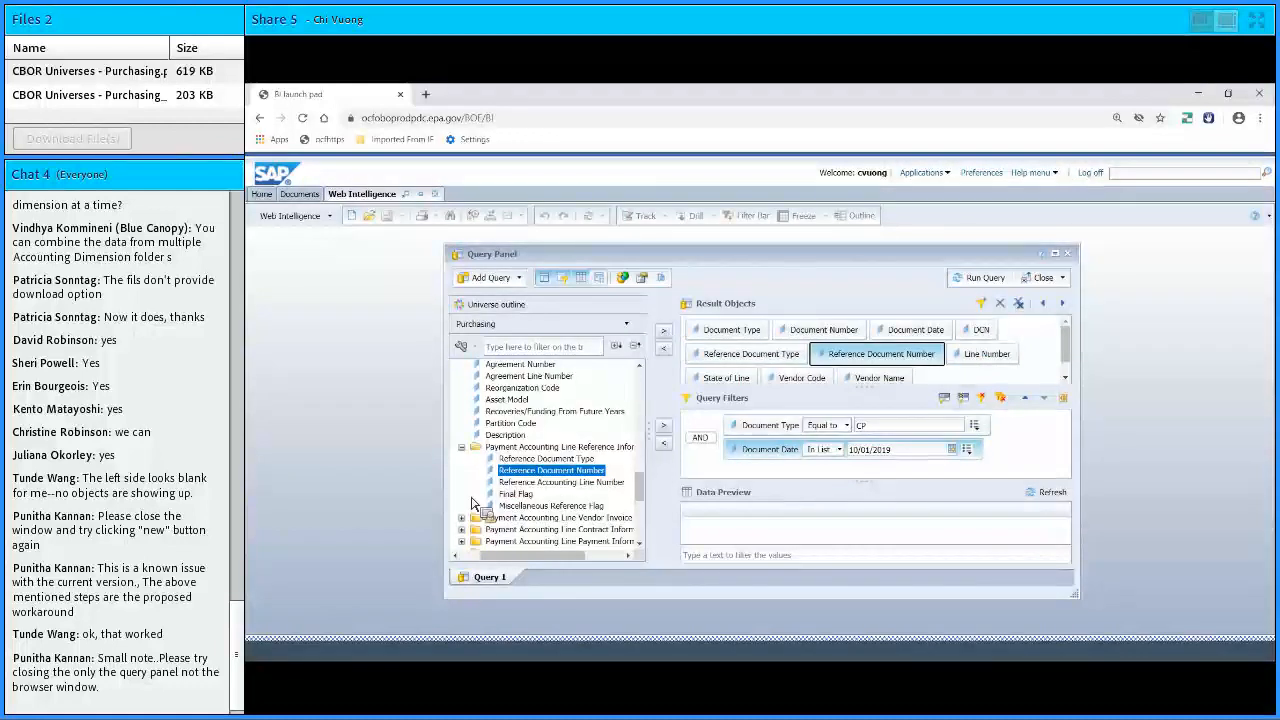
Add the Payment and Disbursed Amount measures from Payment Accounting Line Measures to the result objects.
left_click(462, 450)
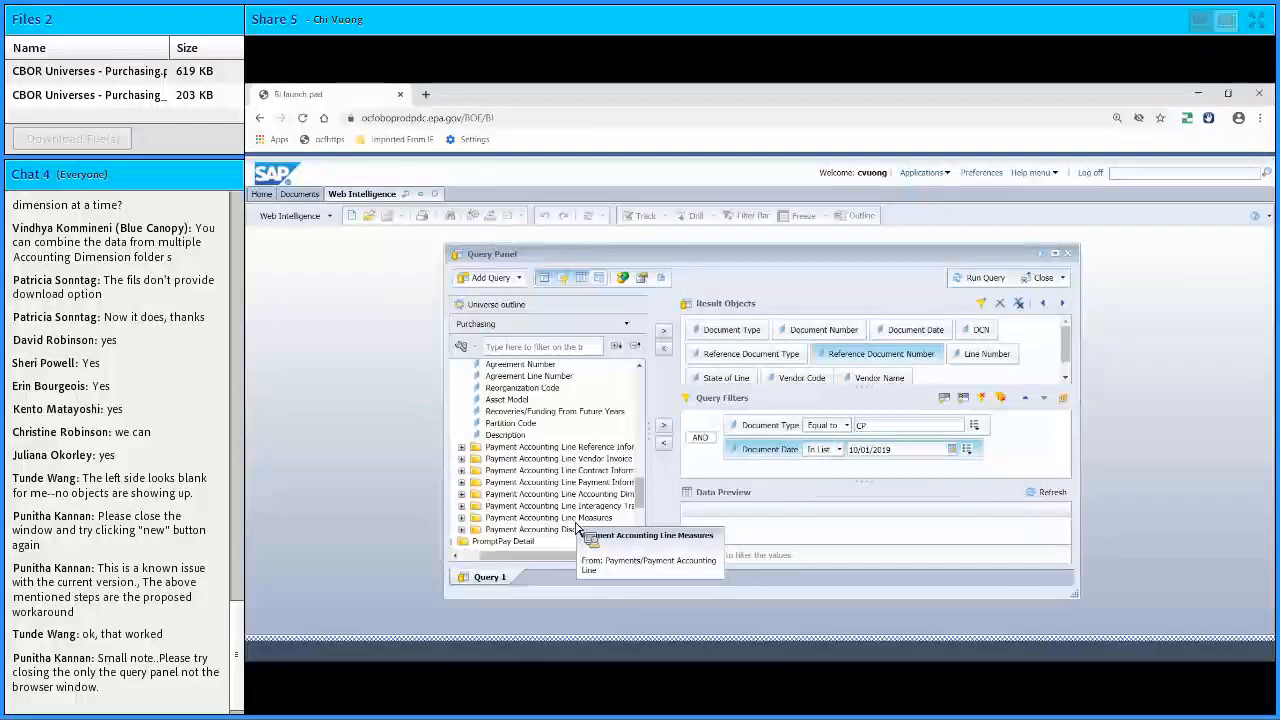
left_click(462, 519)
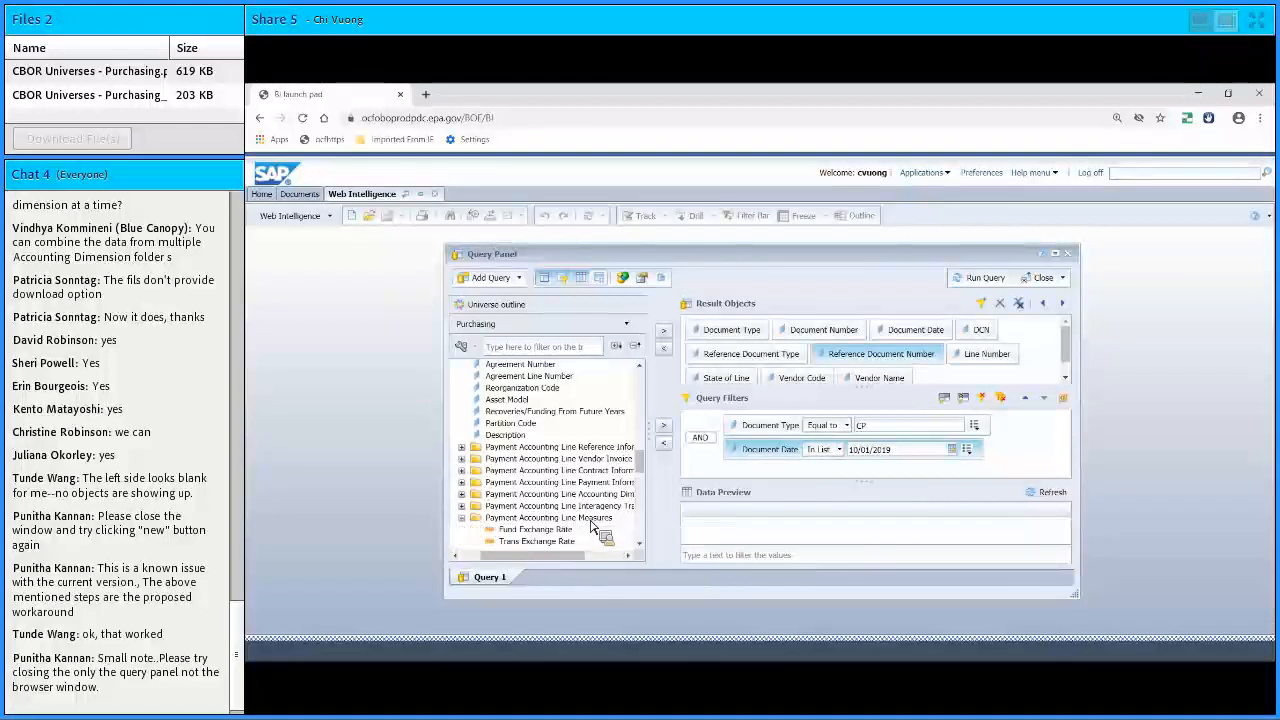
scroll(644, 488, "down", 4)
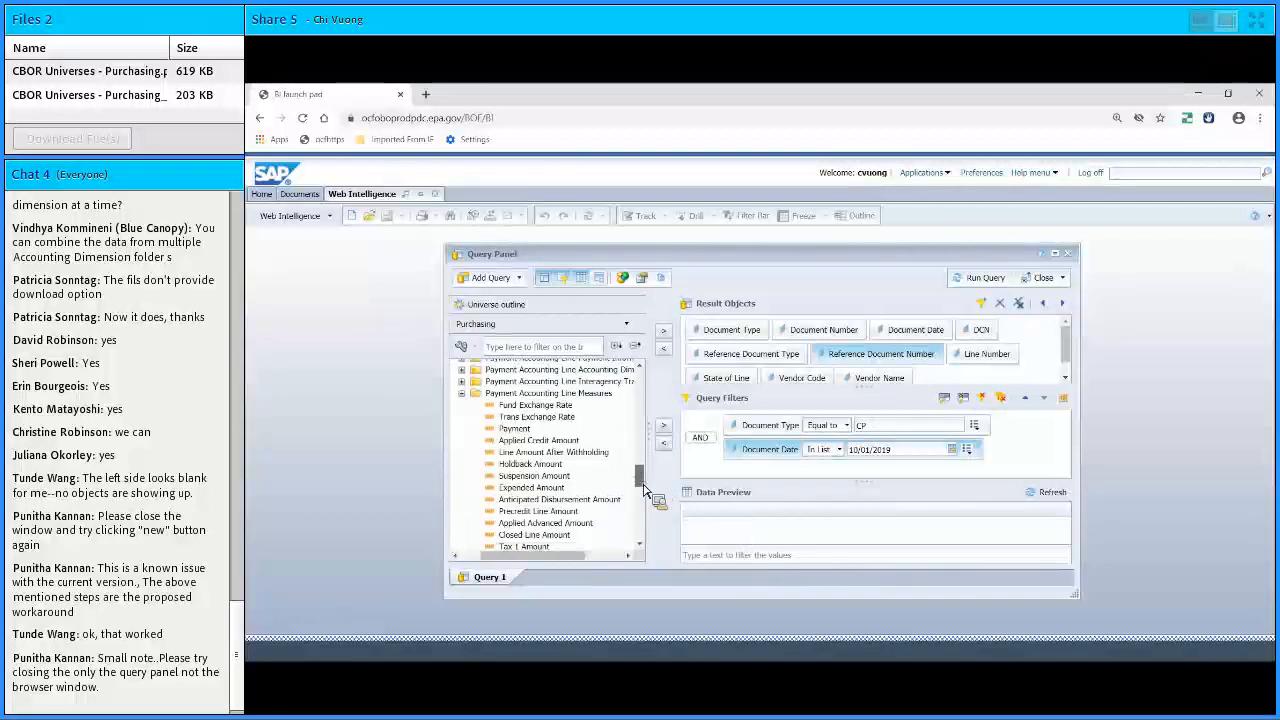
left_click(514, 424)
left_click(663, 330)
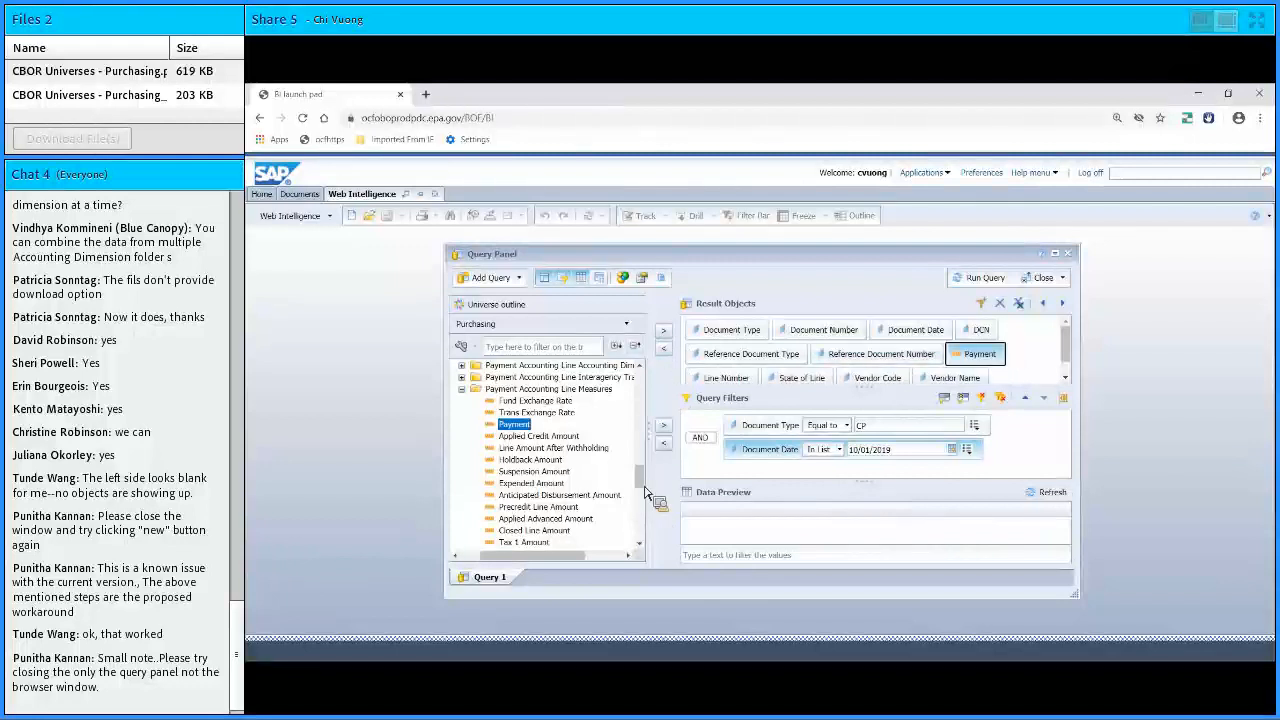
scroll(643, 505, "down", 5)
scroll(636, 512, "down", 1)
left_click_drag(563, 520, 668, 335)
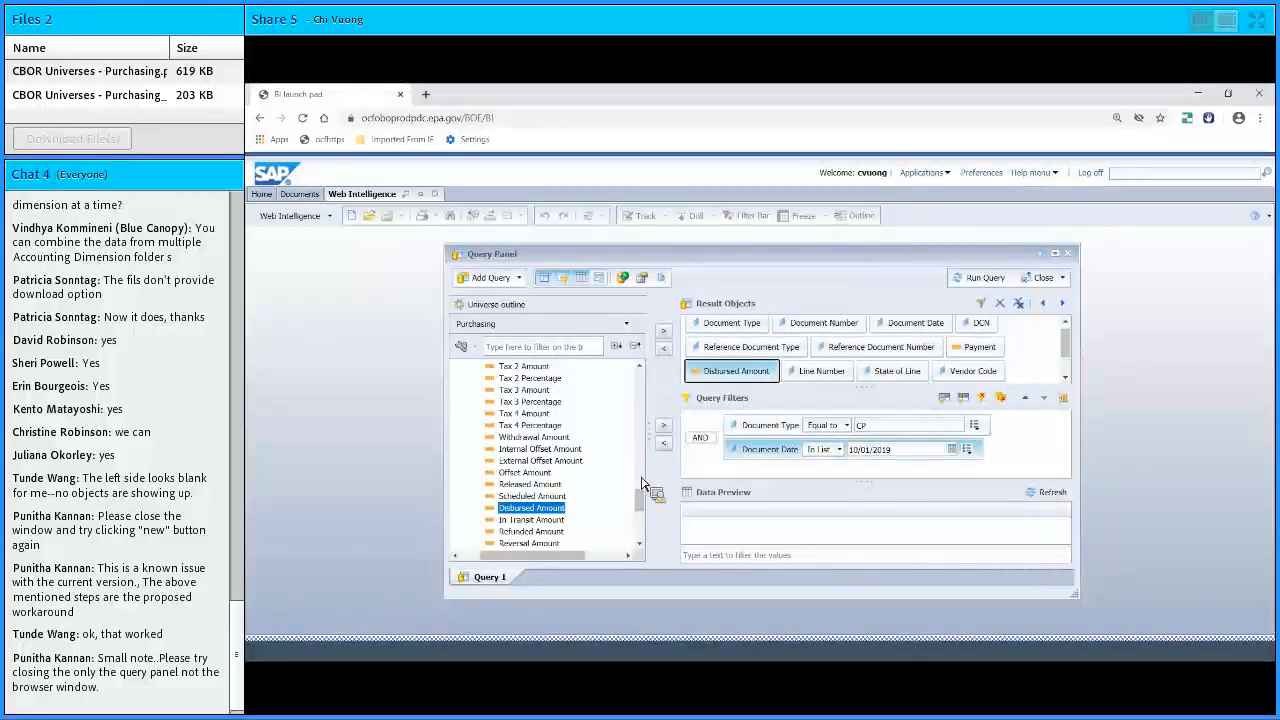
Add Appropriation Code, Begin Budget Fiscal Year and End Budget Fiscal Year from Account Number Information to the result objects.
left_click_drag(646, 497, 643, 465)
scroll(643, 467, "down", 2)
left_click(462, 488)
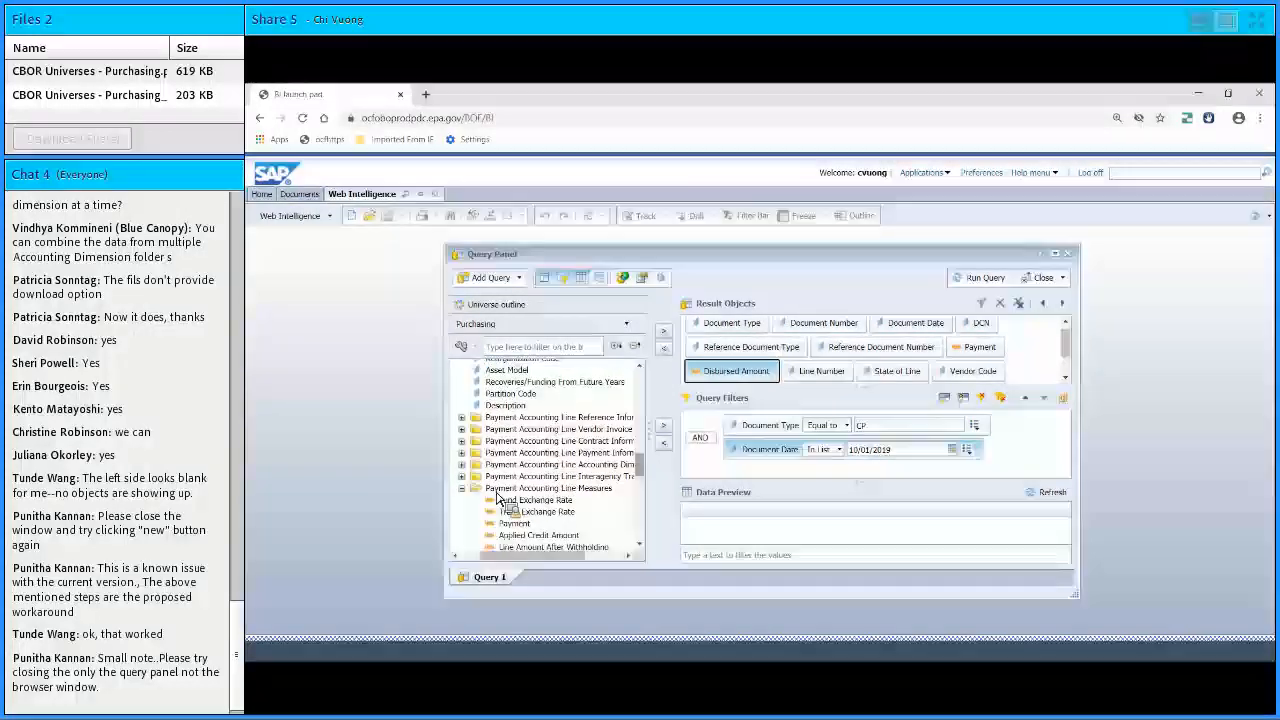
left_click(462, 489)
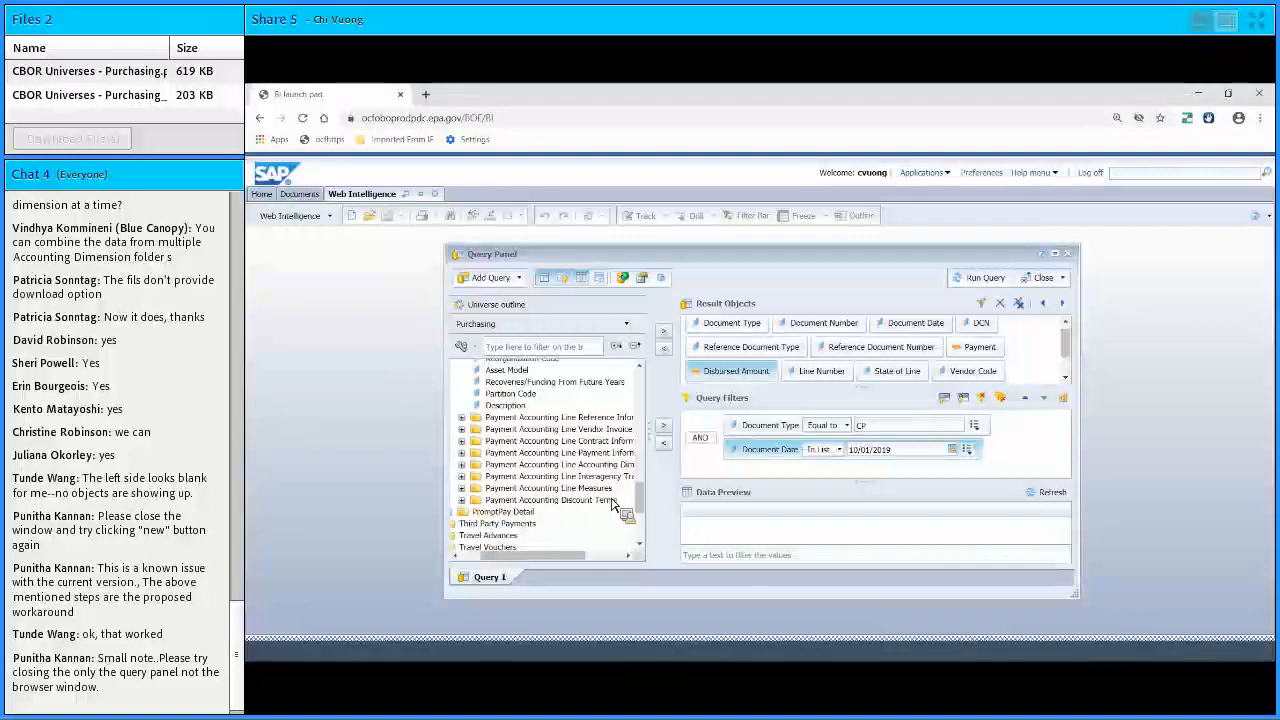
left_click_drag(641, 501, 645, 524)
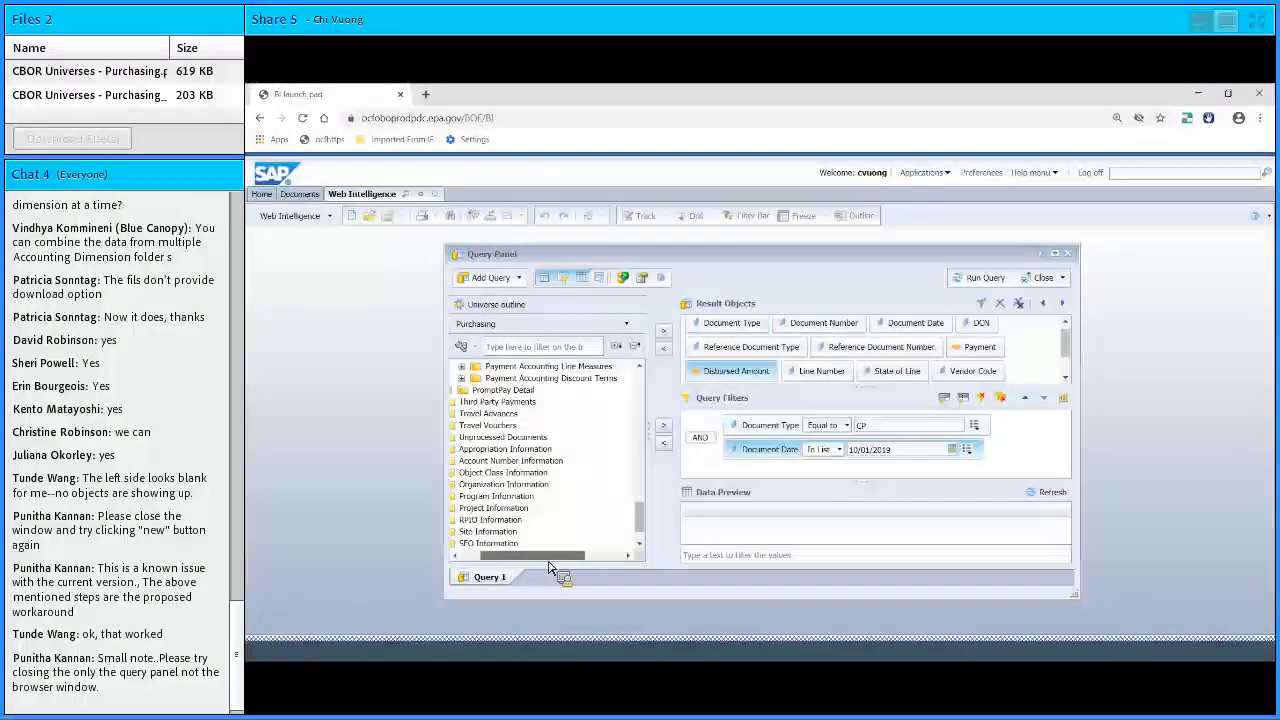
left_click_drag(548, 562, 471, 475)
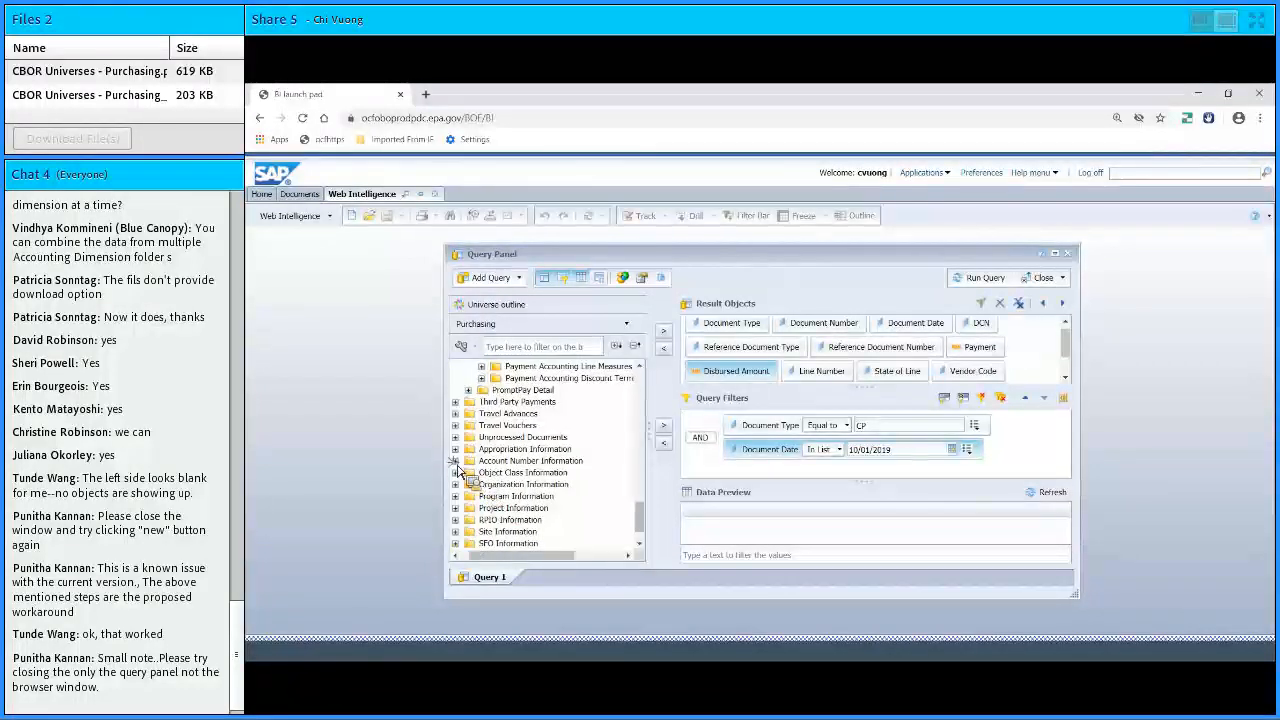
left_click(456, 462)
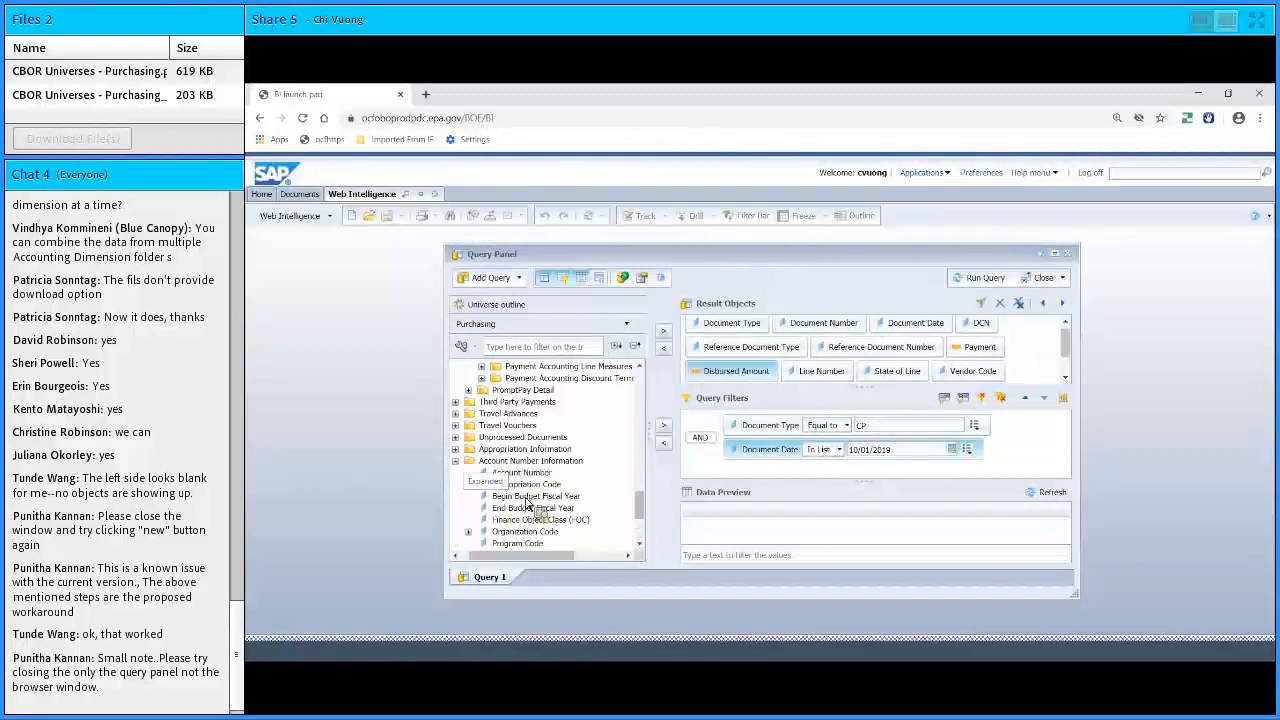
left_click_drag(548, 489, 563, 509)
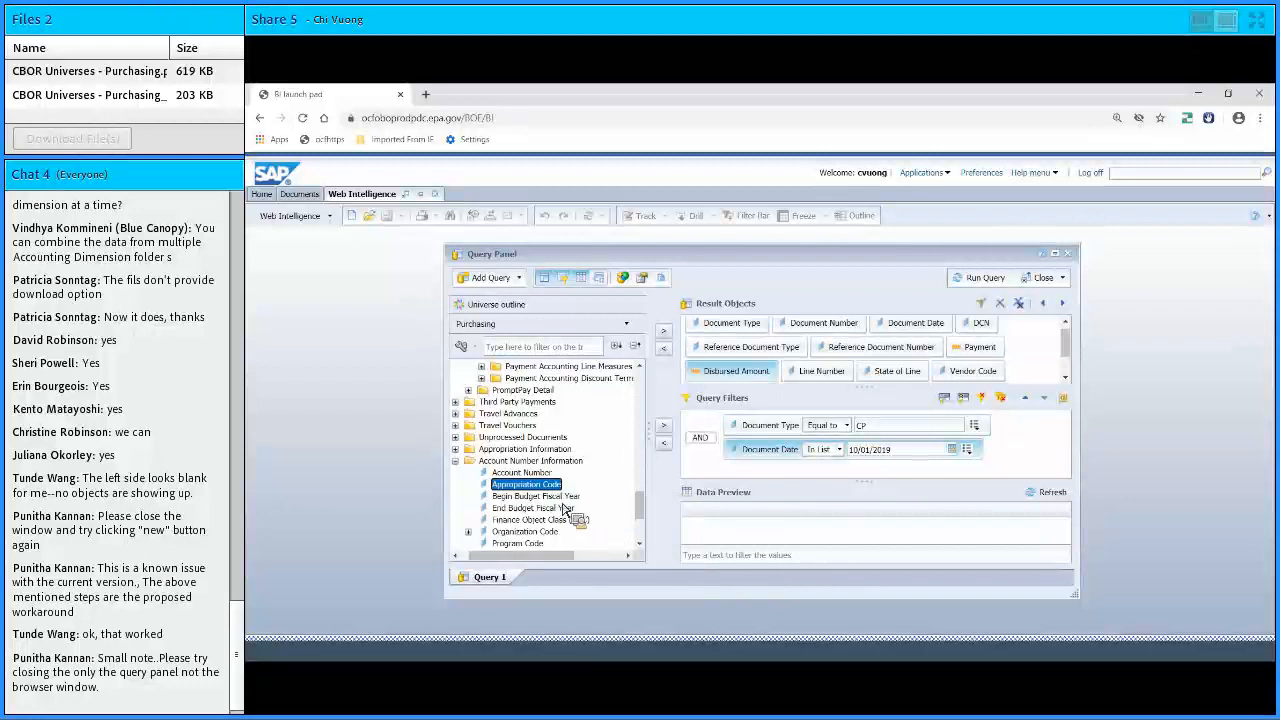
left_click(563, 501, "ctrl")
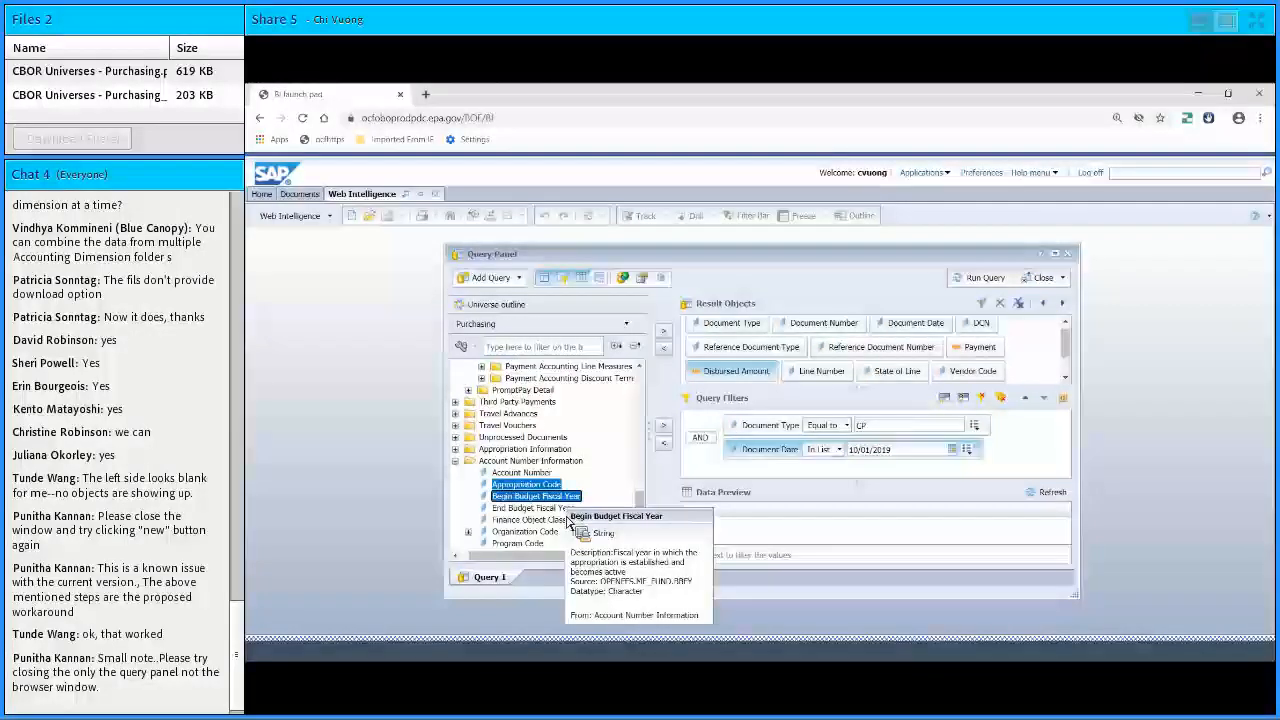
left_click(560, 509, "ctrl")
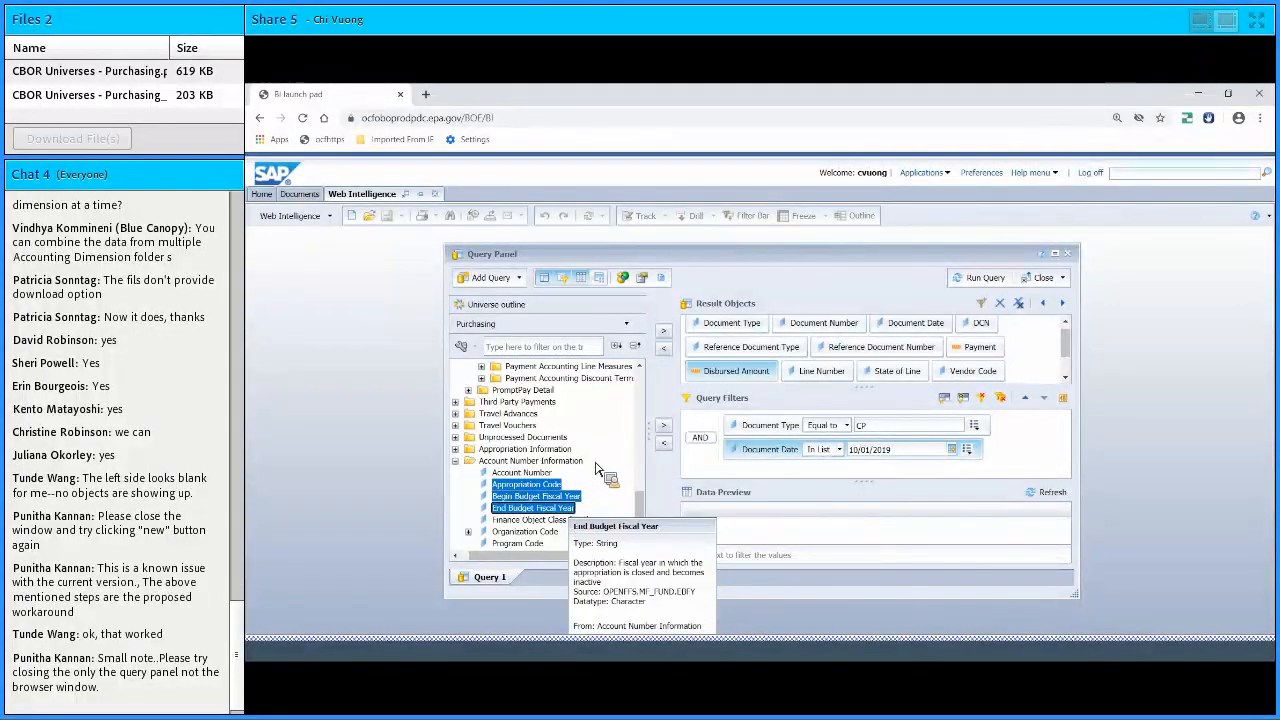
left_click_drag(557, 500, 685, 348)
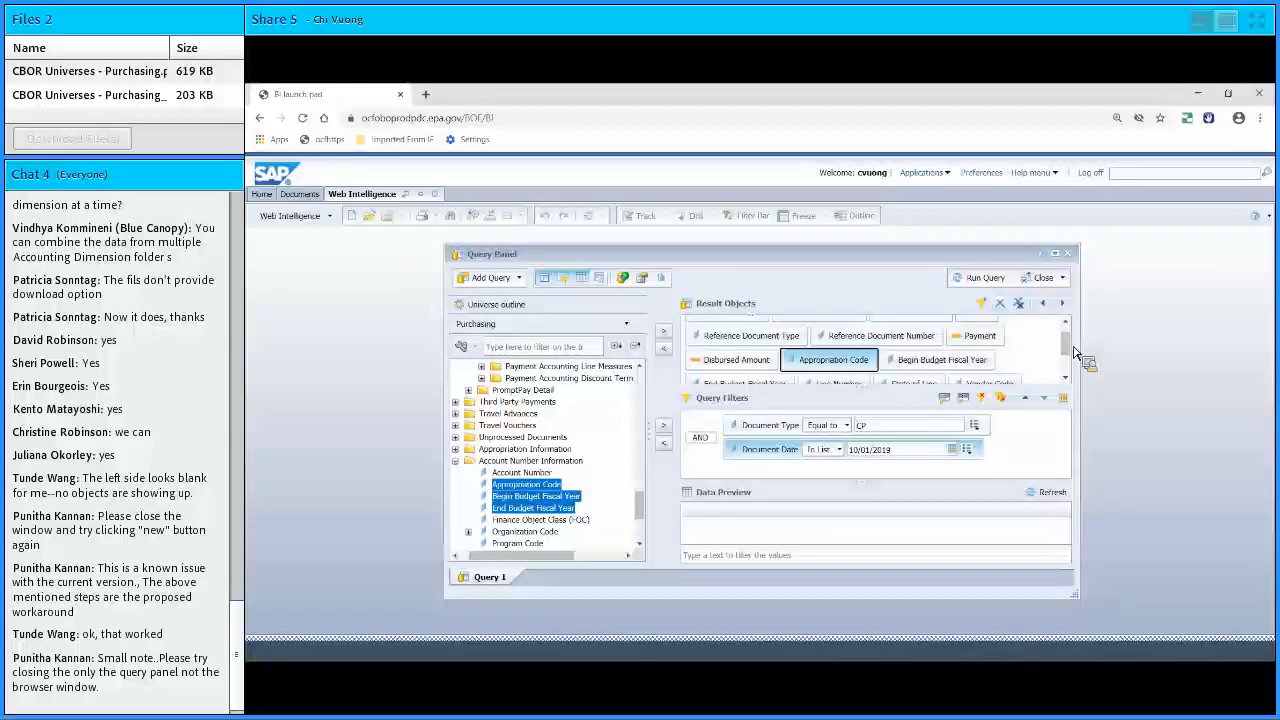
mouse_move(1074, 350)
left_mouse_down()
mouse_move(1075, 372)
mouse_move(1069, 349)
left_mouse_up()
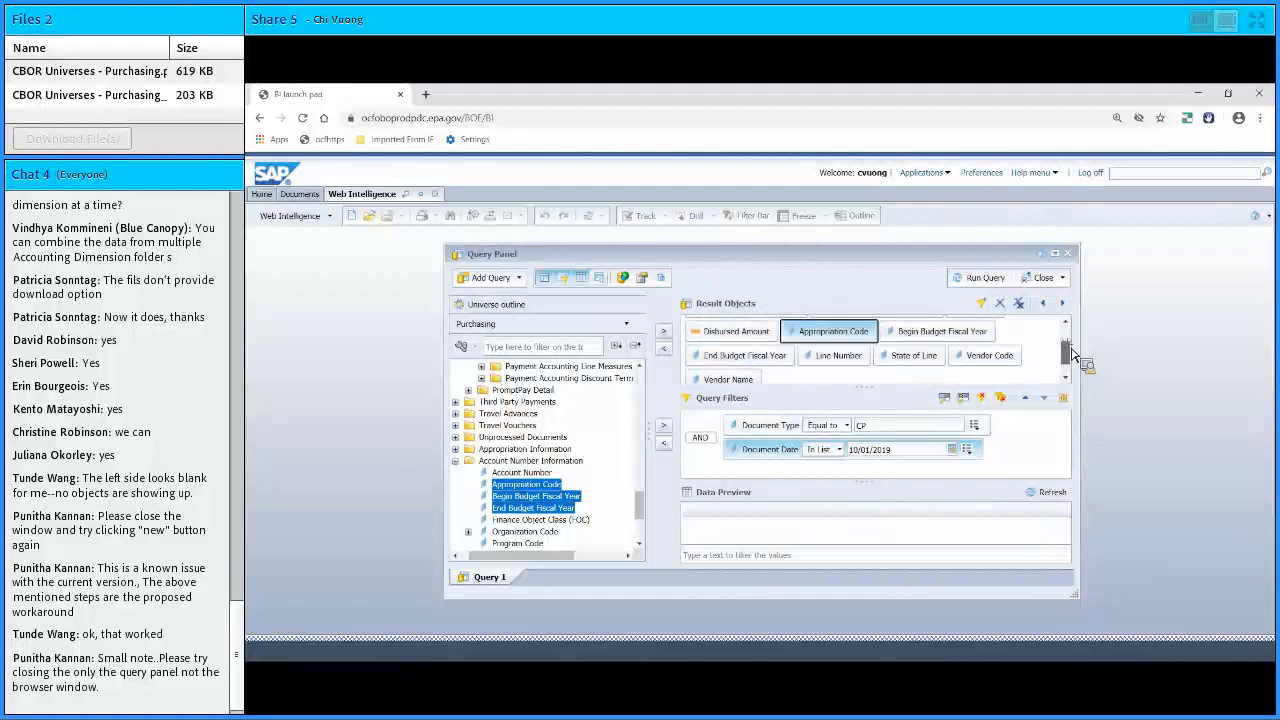
Add a query filter on RPIO Code from RPIO Information with the operator In List and the constant 17.
left_click(456, 462)
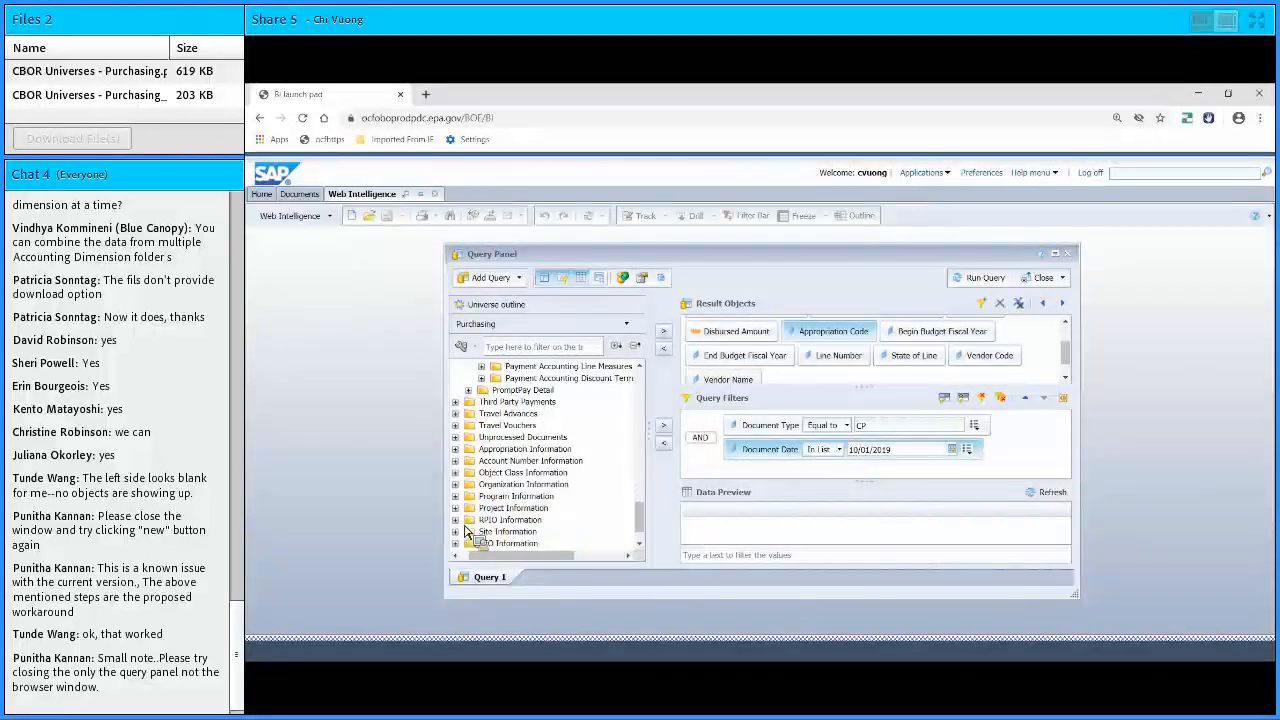
left_click_drag(465, 531, 740, 432)
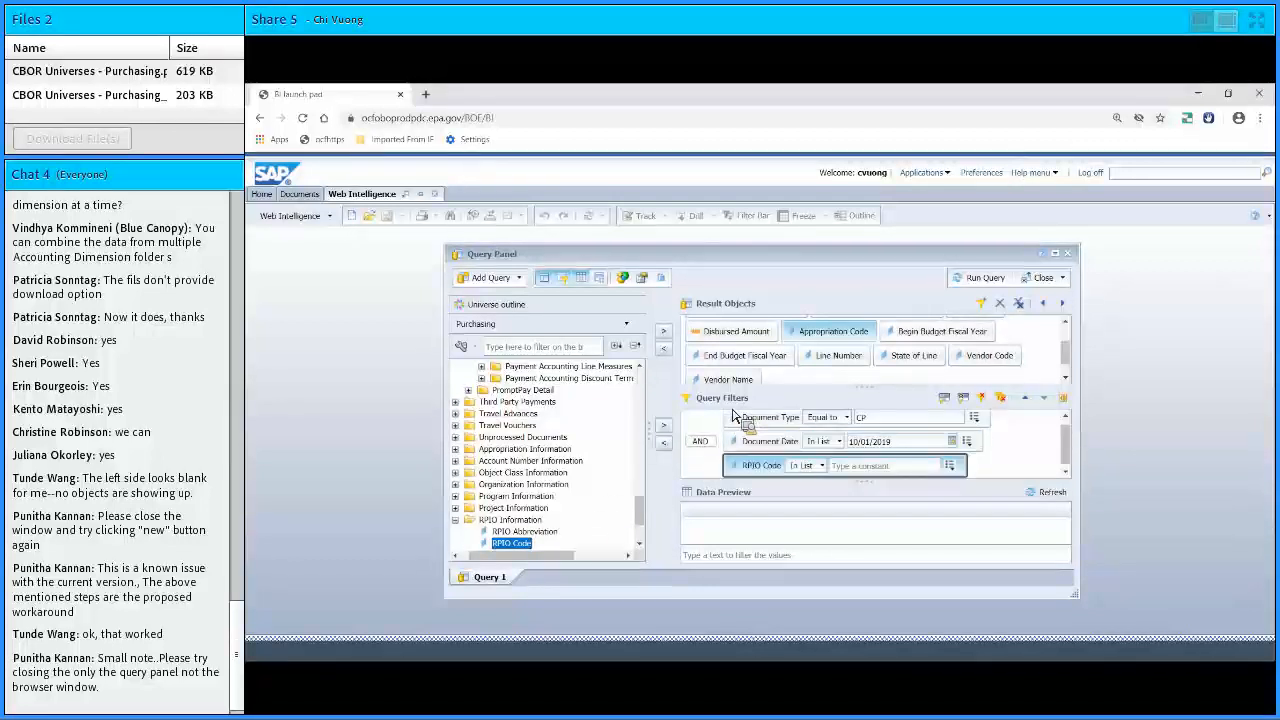
left_click(858, 466)
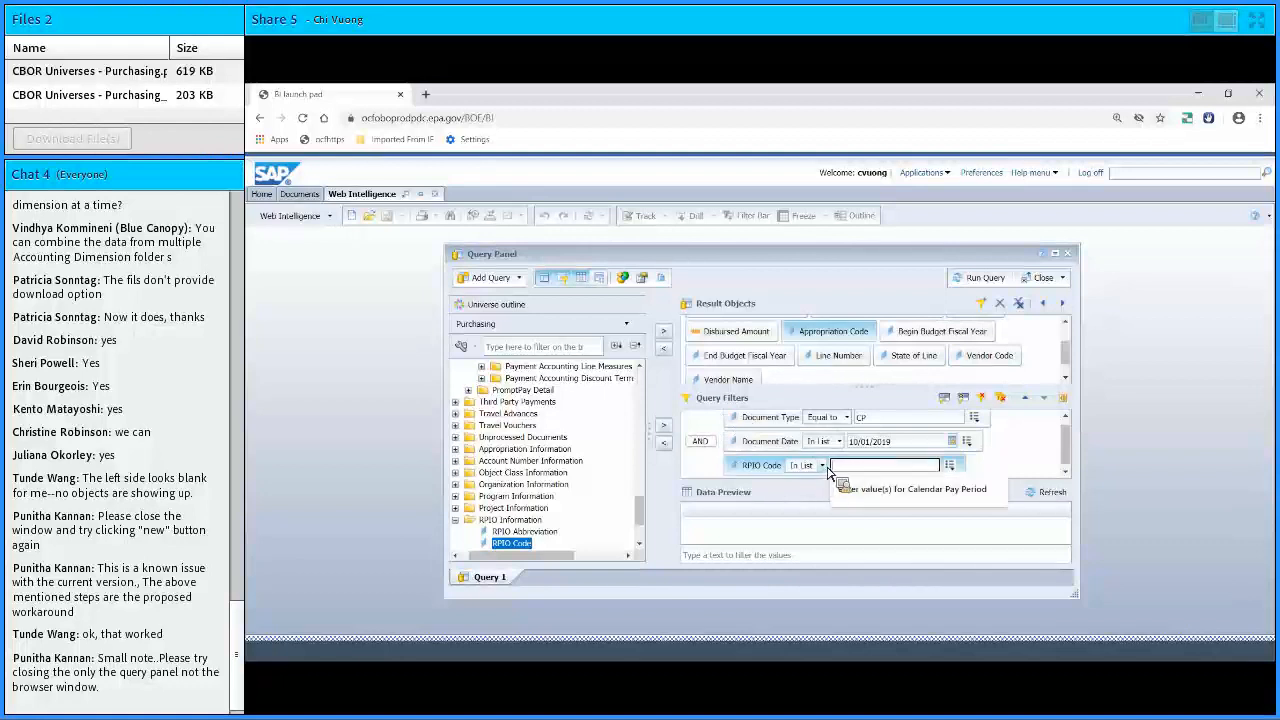
left_click(822, 466)
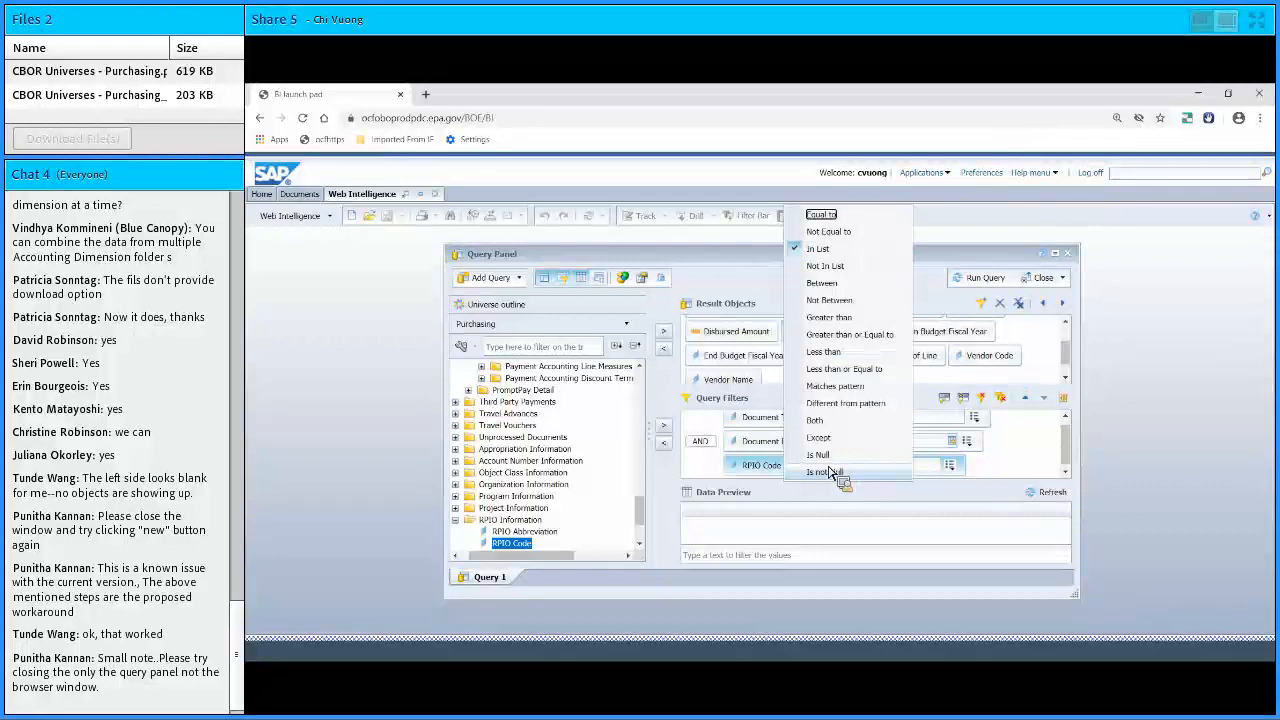
left_click(940, 467)
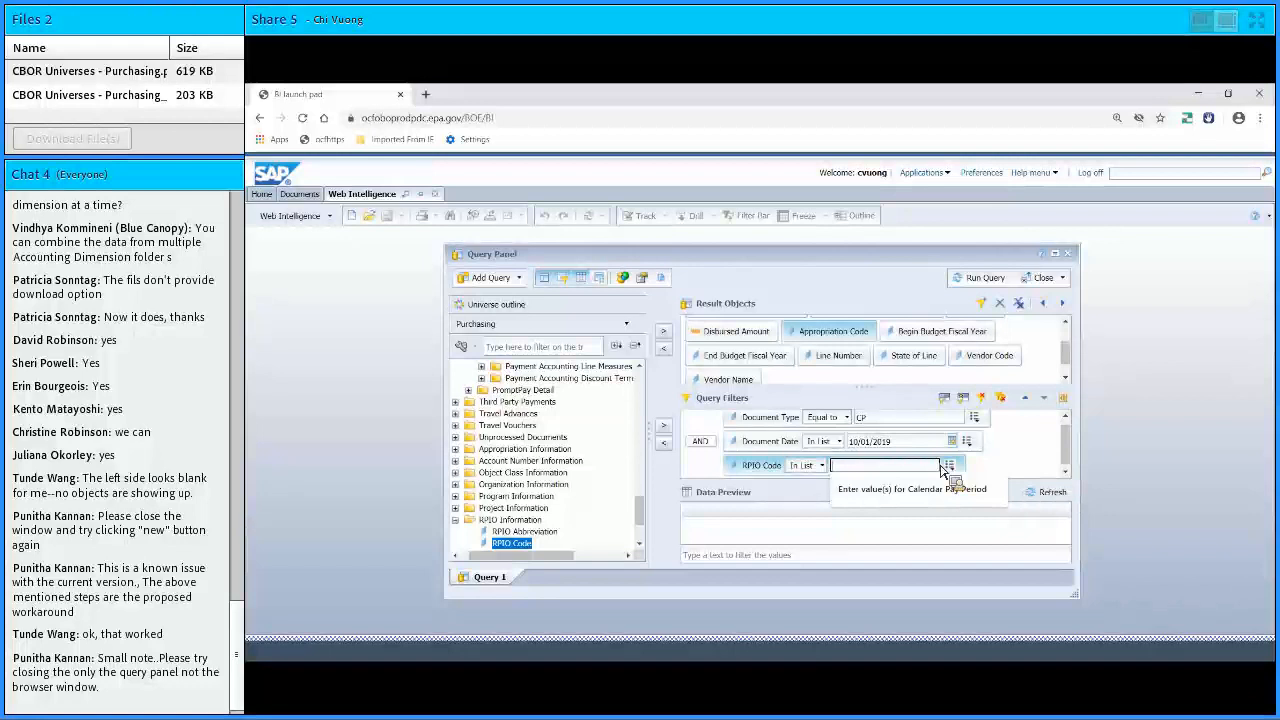
type("1")
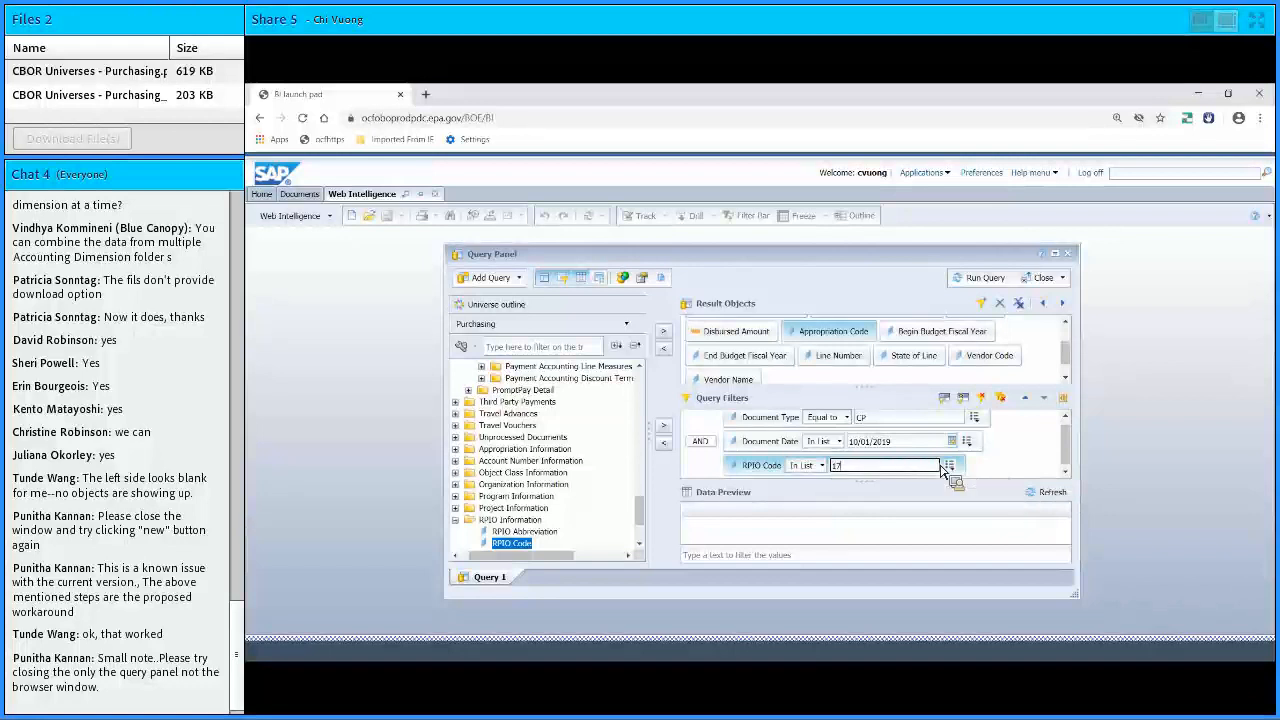
Replace the constant in the RPIO Code query filter with a prompt for entering the RPIO Code values.
type("7")
key("BackSpace")
key("BackSpace")
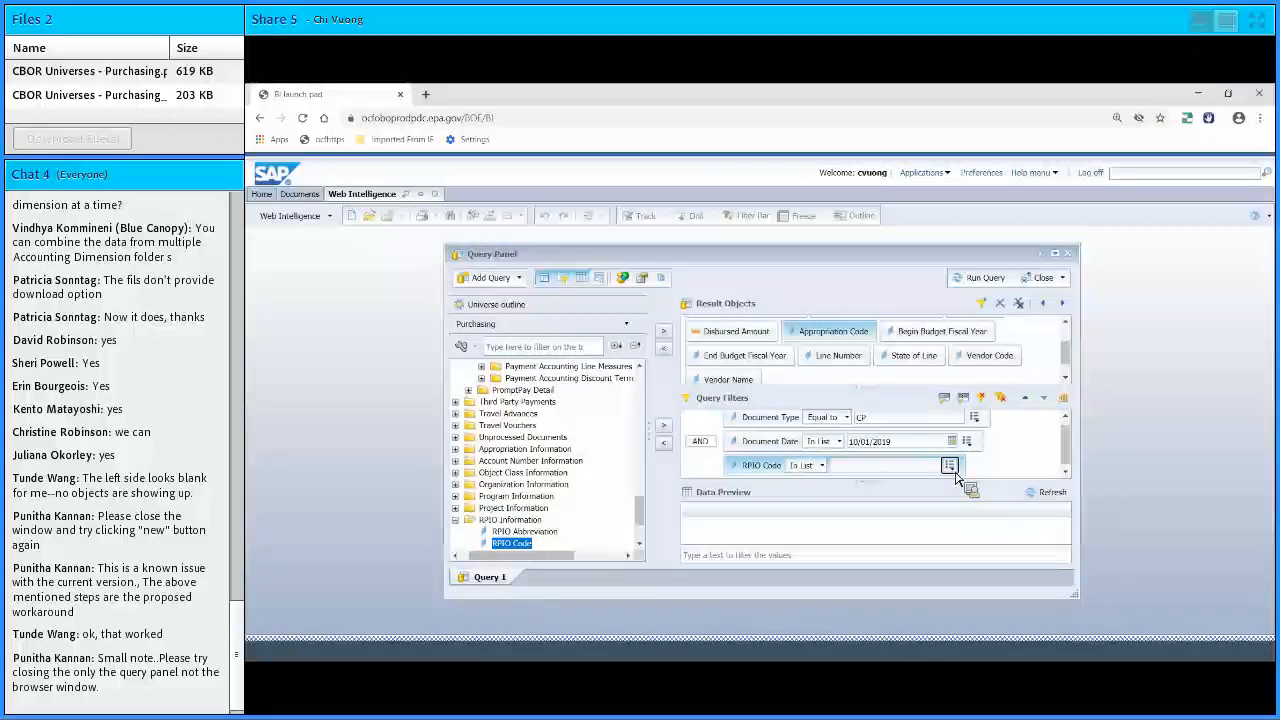
left_click(950, 466)
left_click(977, 518)
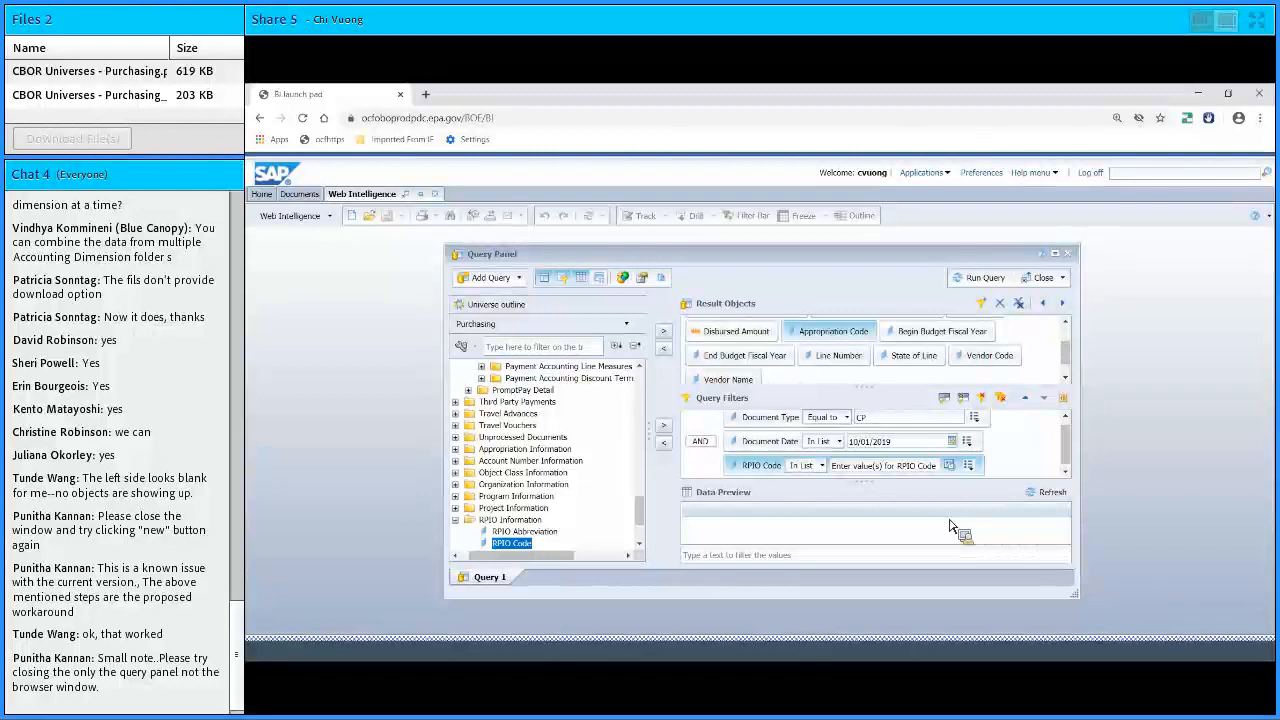
Run the query and answer the RPIO Code prompt with value 17, narrowing the code column to show more of the RPIO names.
left_click(983, 280)
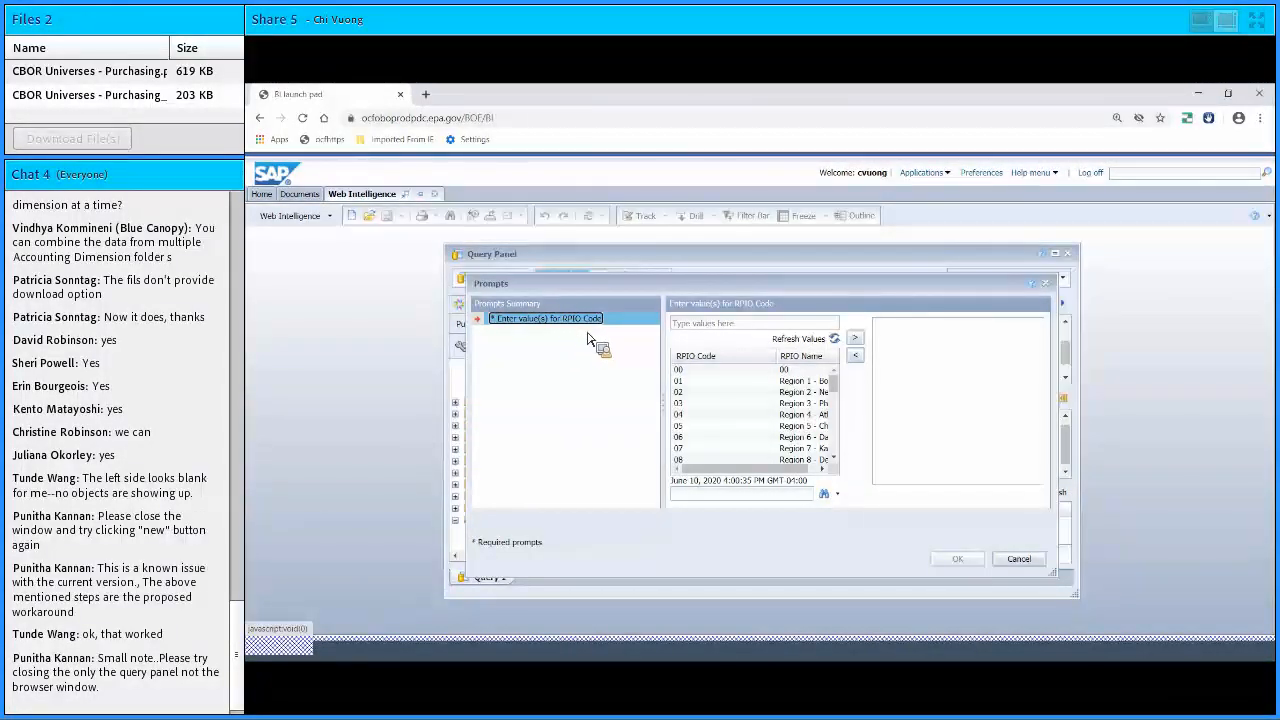
left_click(812, 405)
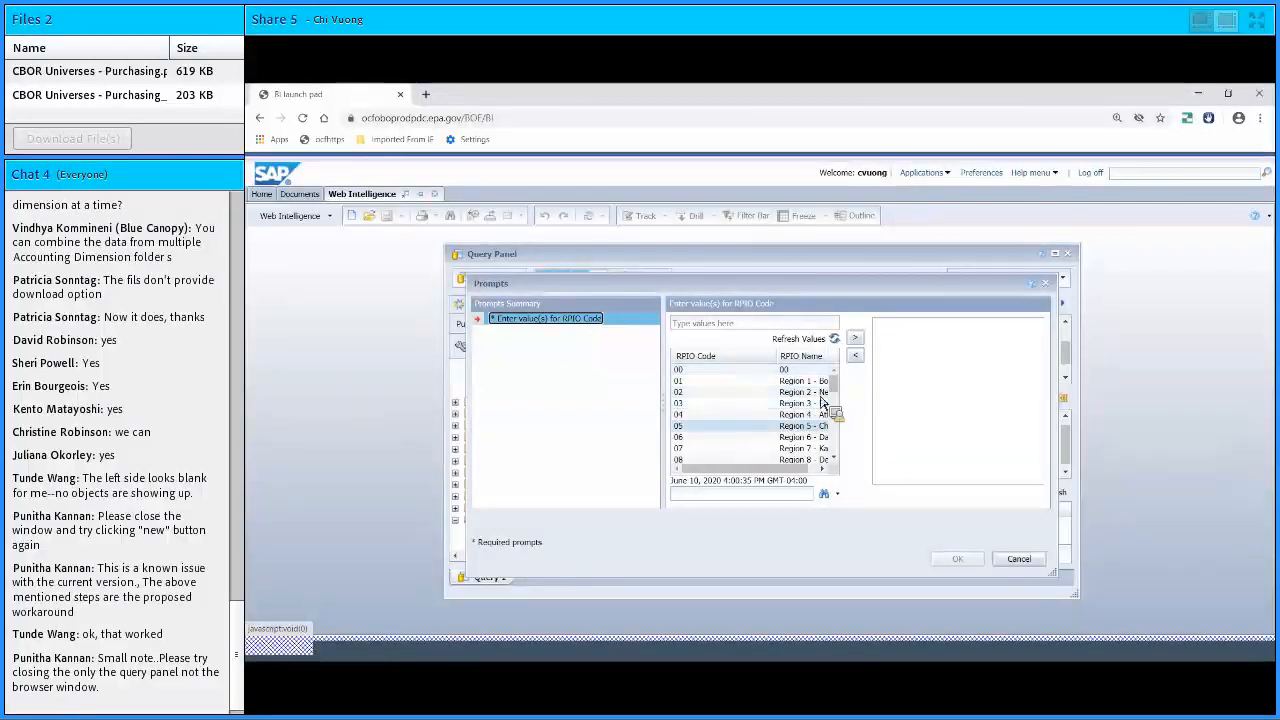
scroll(842, 405, "down", 1)
scroll(842, 405, "down", 10)
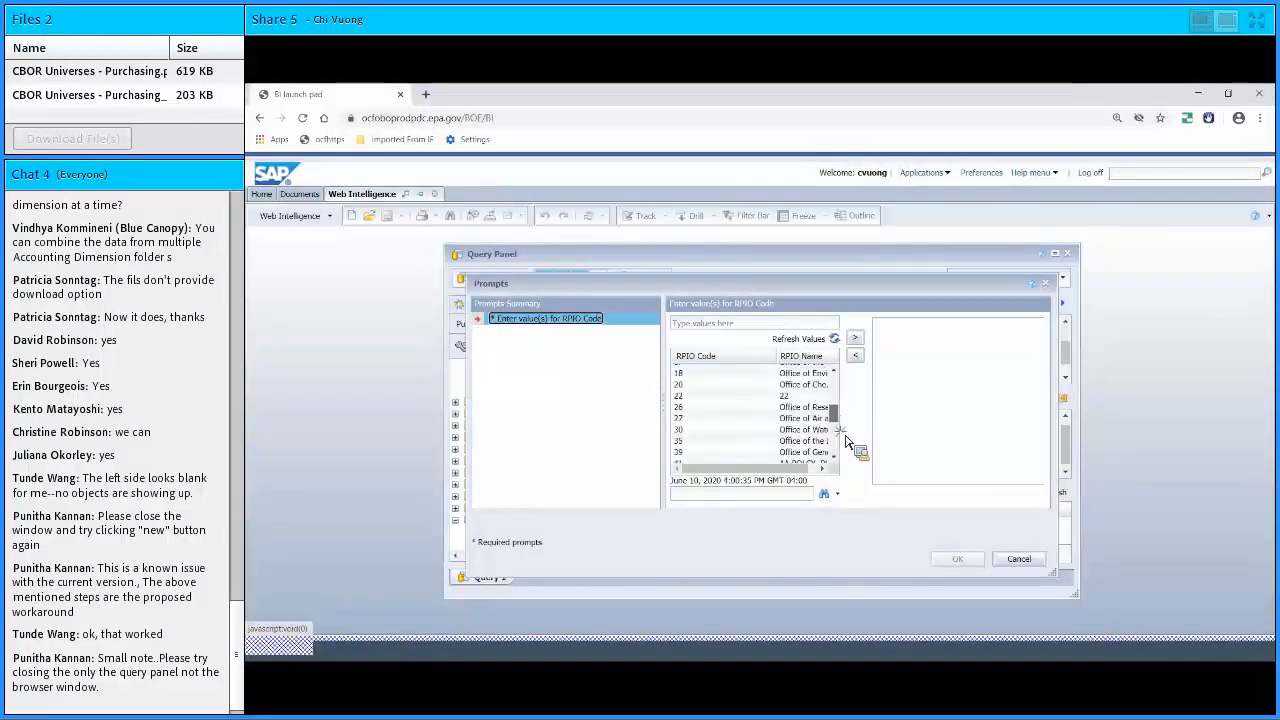
scroll(845, 445, "down", 5)
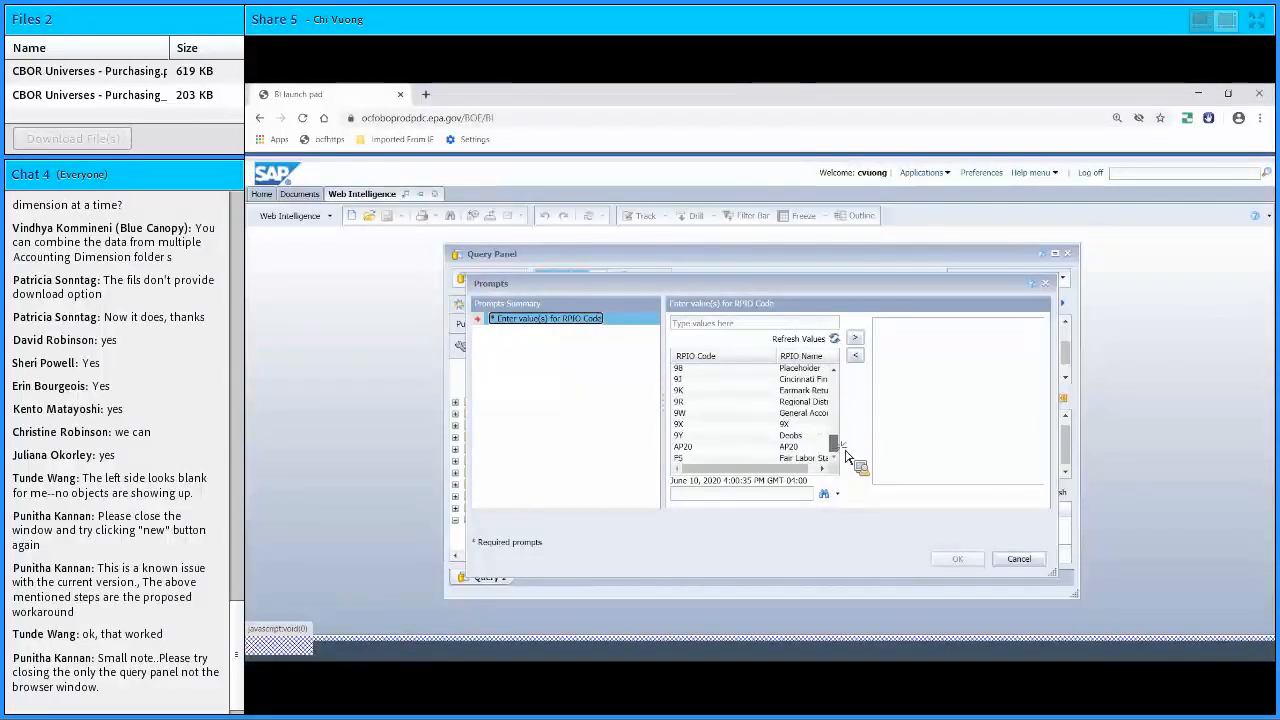
scroll(845, 445, "up", 8)
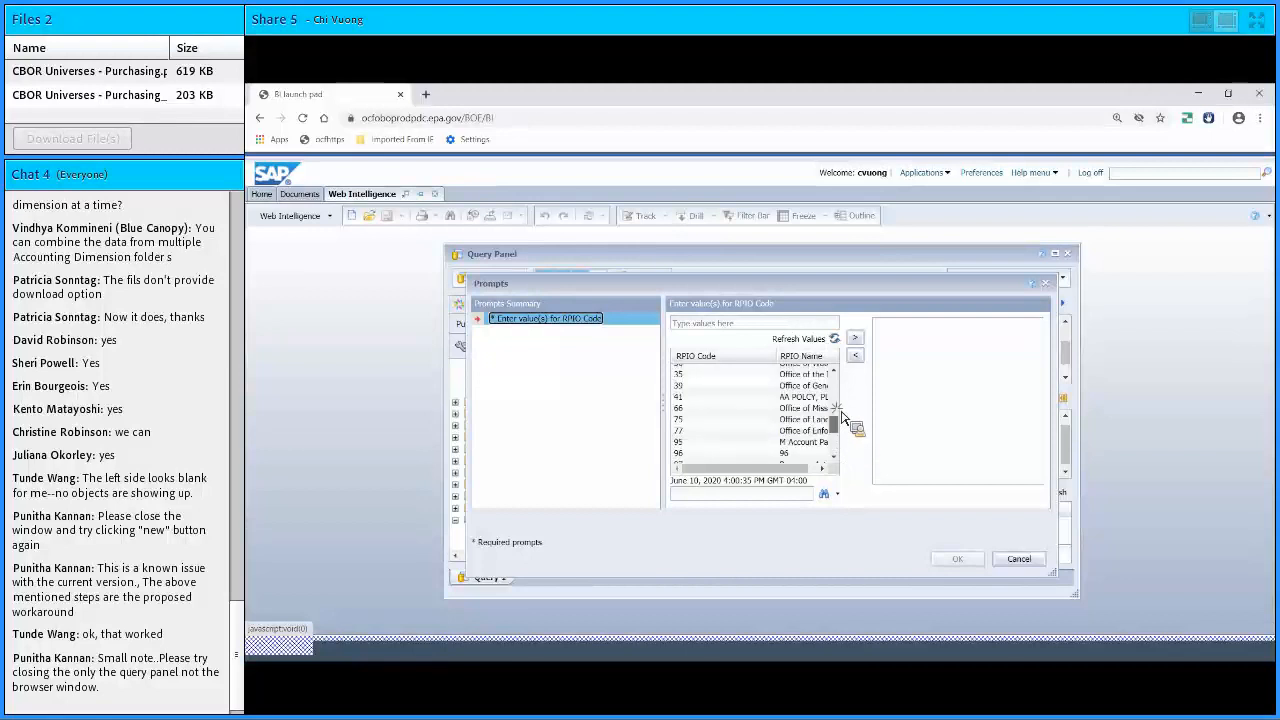
scroll(715, 418, "up", 1)
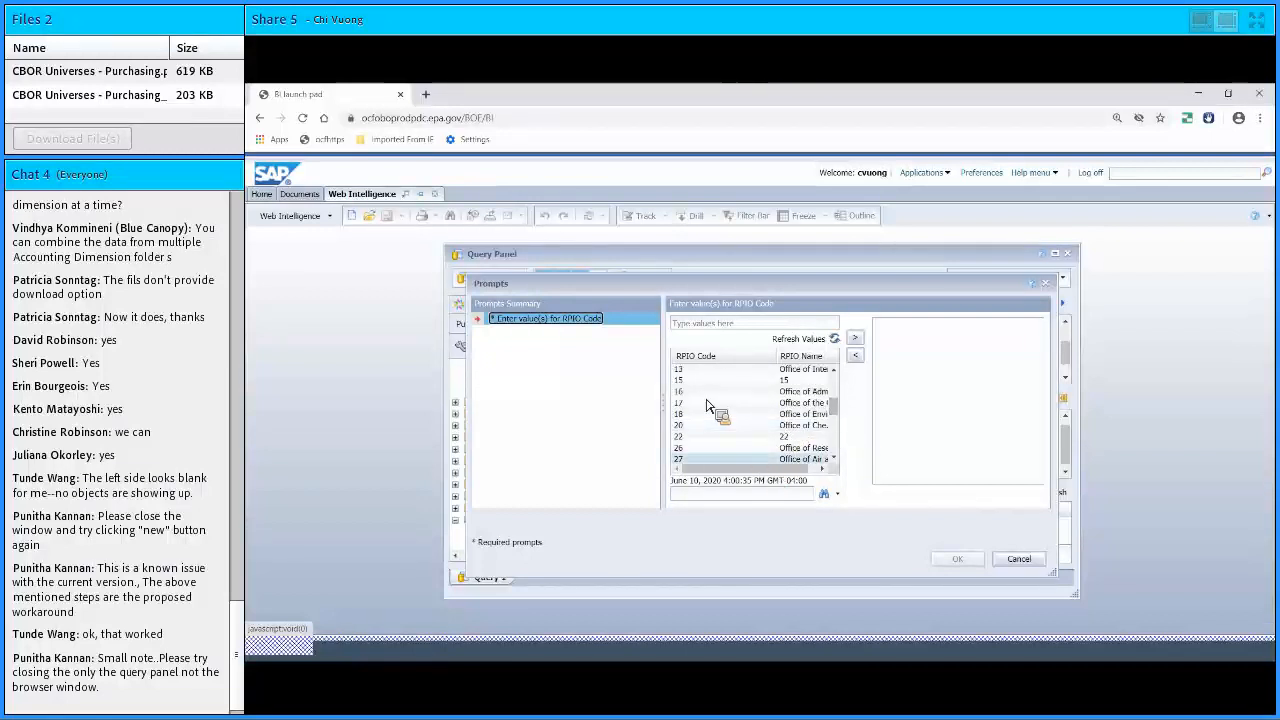
left_click(720, 402)
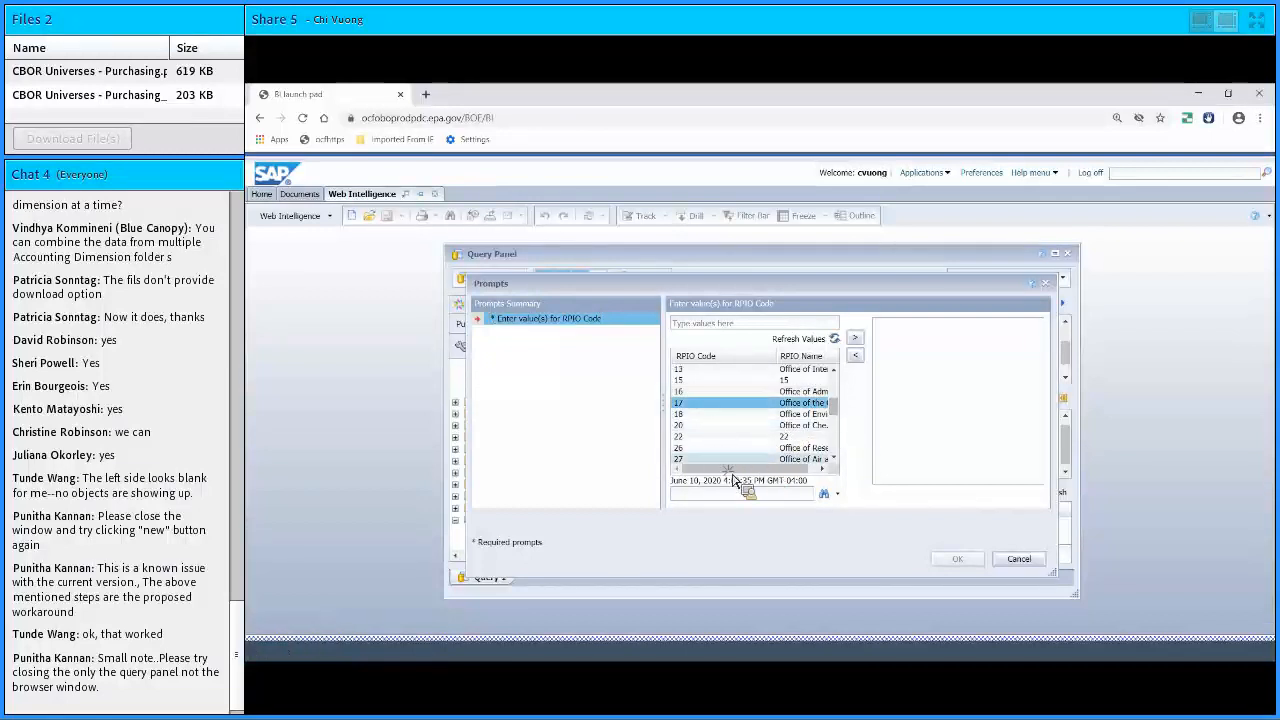
left_click(763, 361)
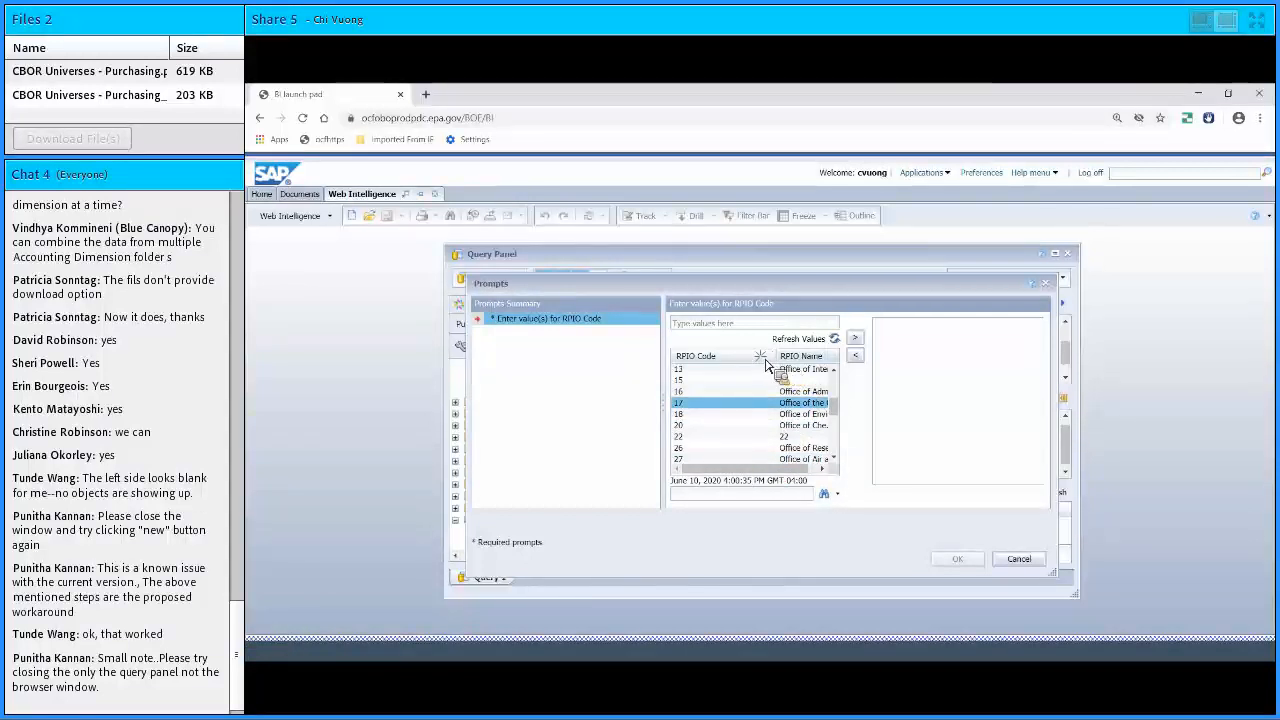
left_click_drag(763, 367, 737, 370)
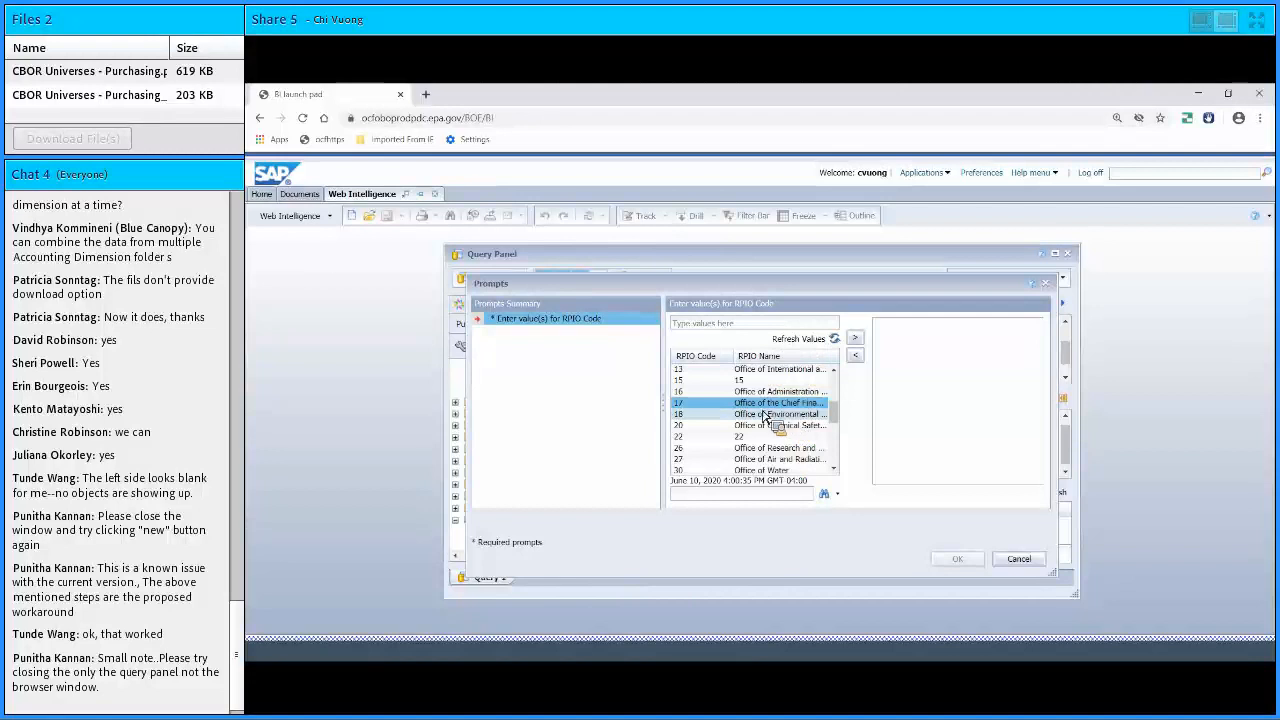
left_click(712, 406)
left_click_drag(709, 416, 853, 338)
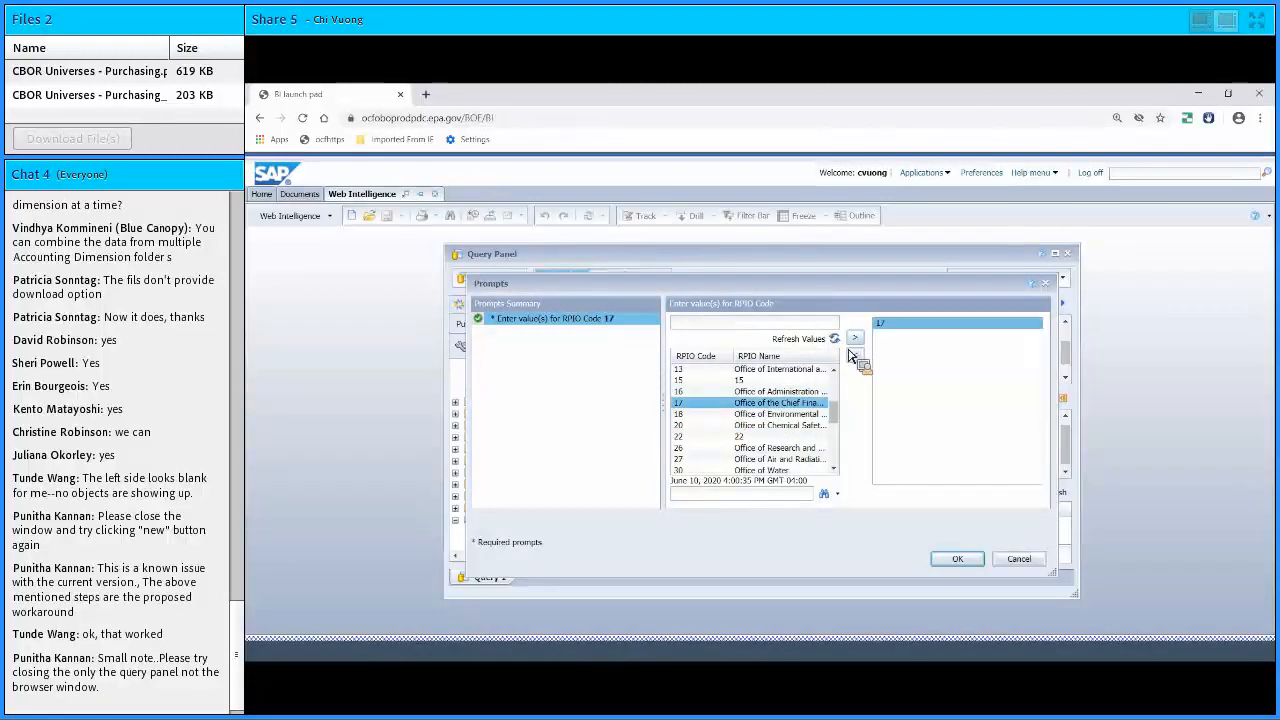
left_click(959, 562)
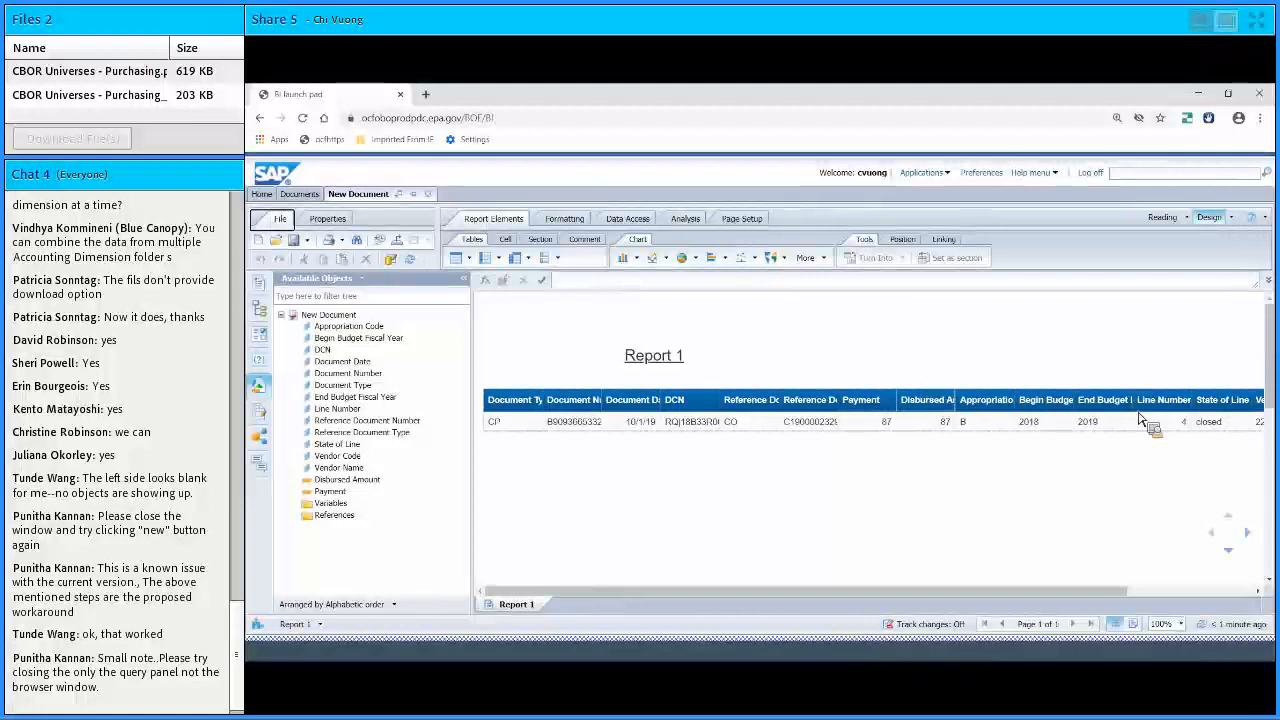
Review the report's columns and save it in the Favorites Folder as a Web Intelligence document named Purchasing_234.
left_click_drag(1117, 594, 1183, 602)
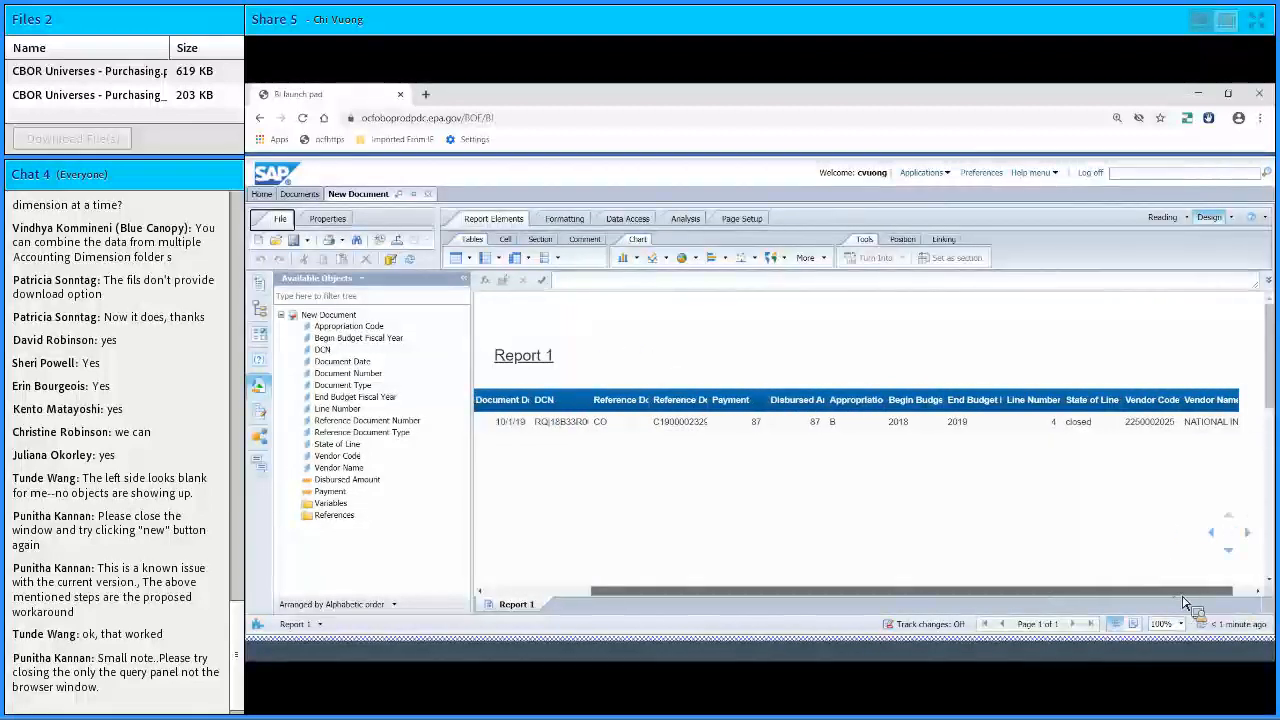
left_click_drag(1138, 590, 1040, 602)
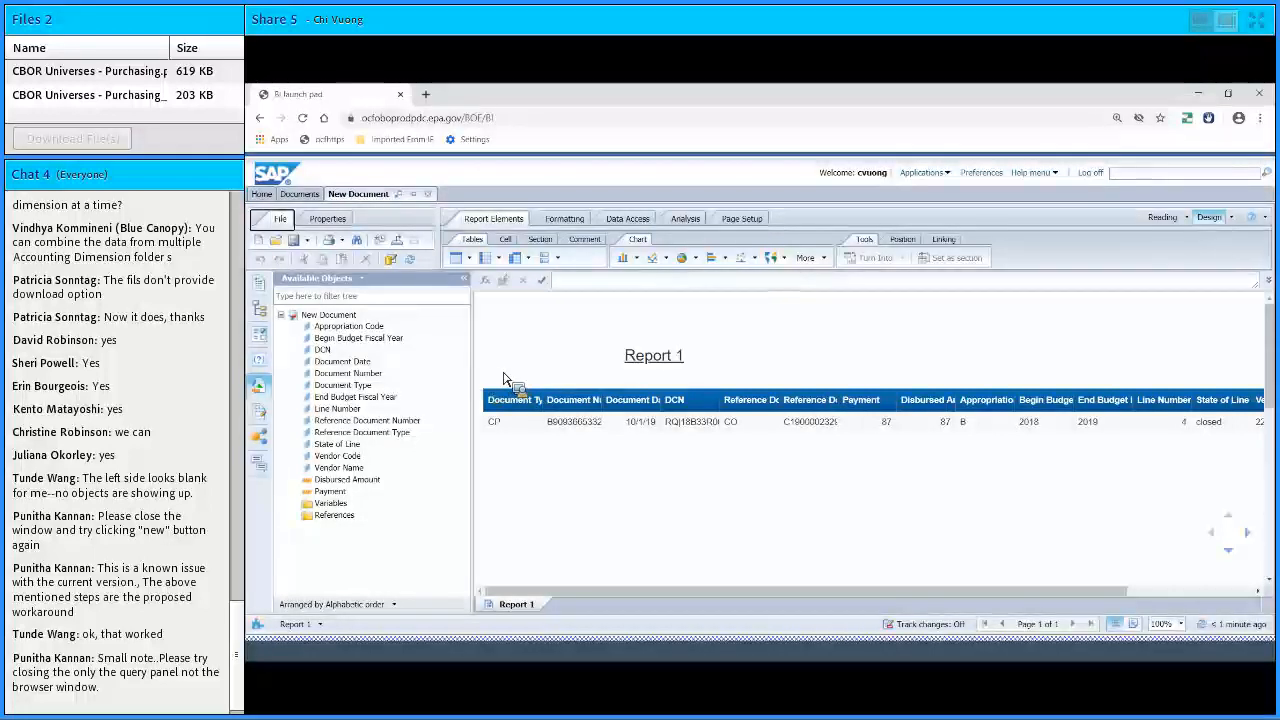
left_click(312, 247)
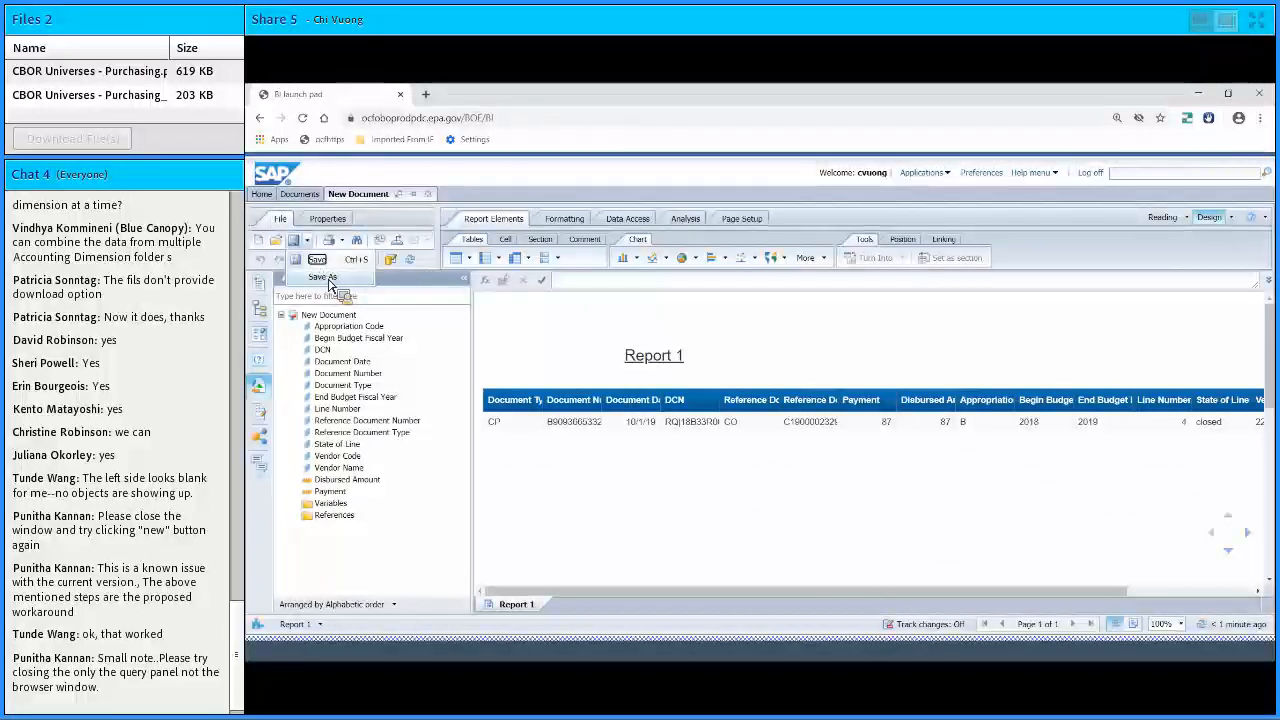
left_click(329, 280)
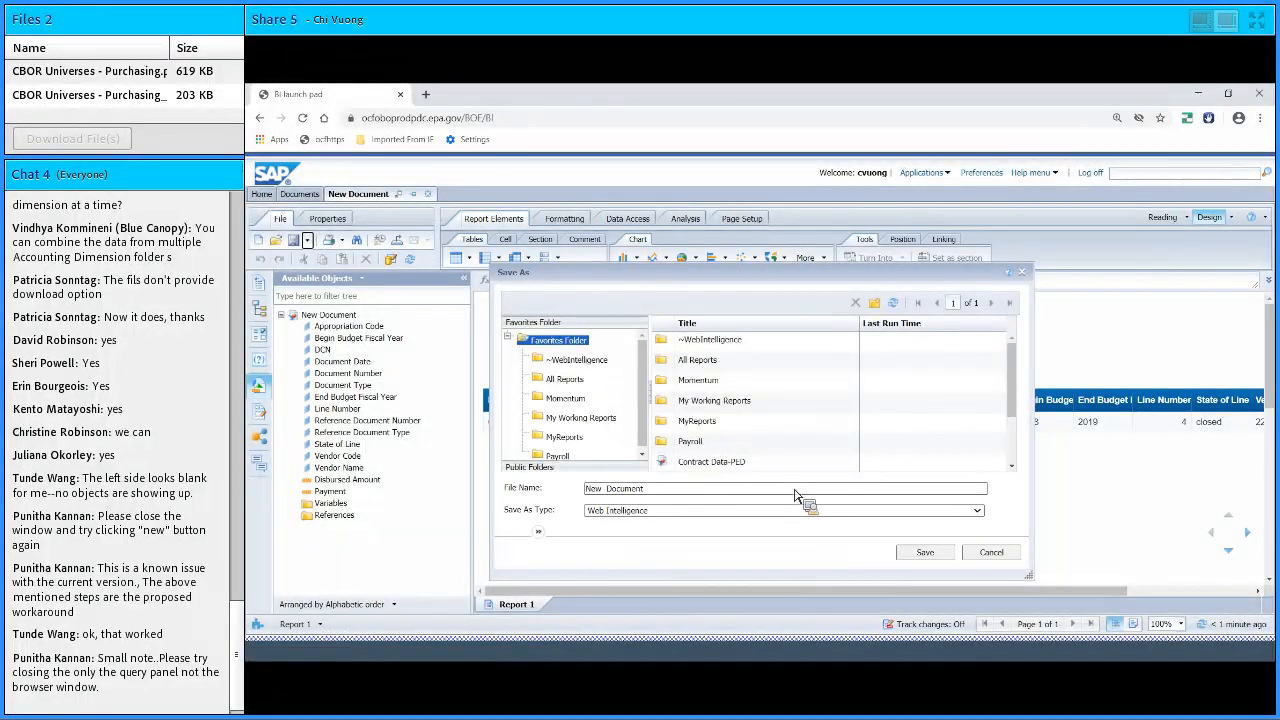
left_click_drag(1012, 409, 1022, 466)
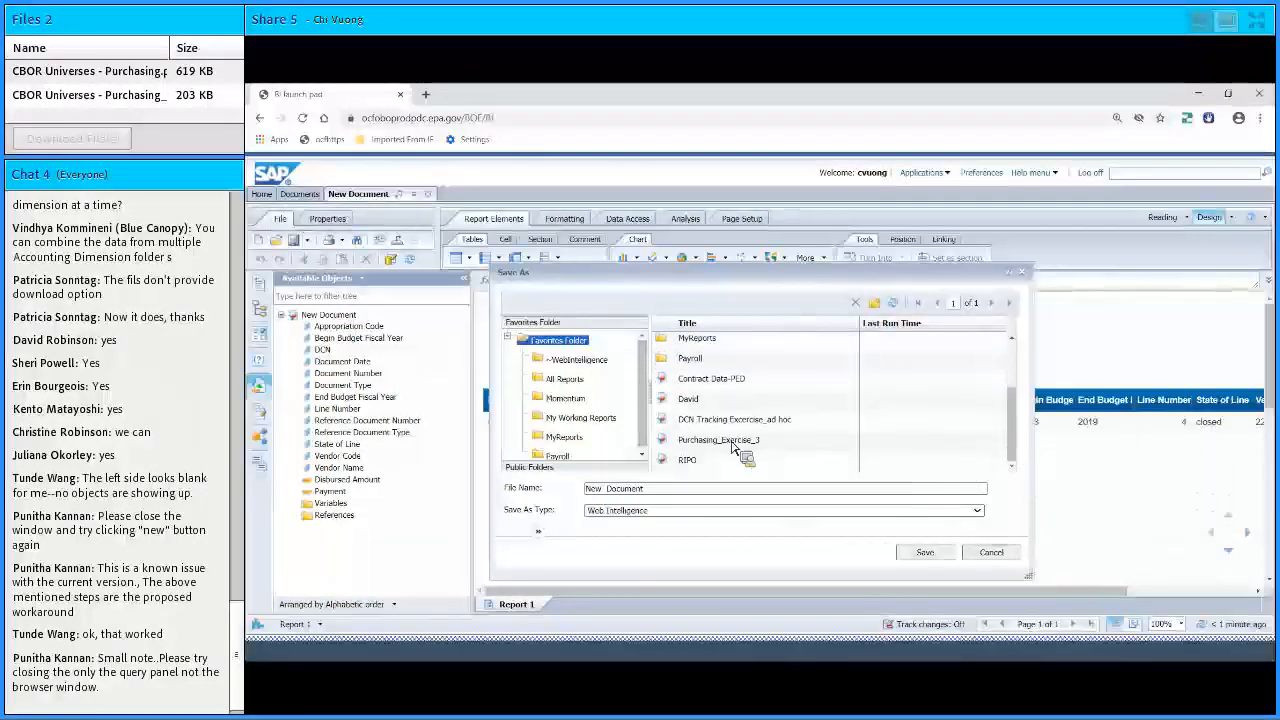
left_click_drag(716, 423, 660, 502)
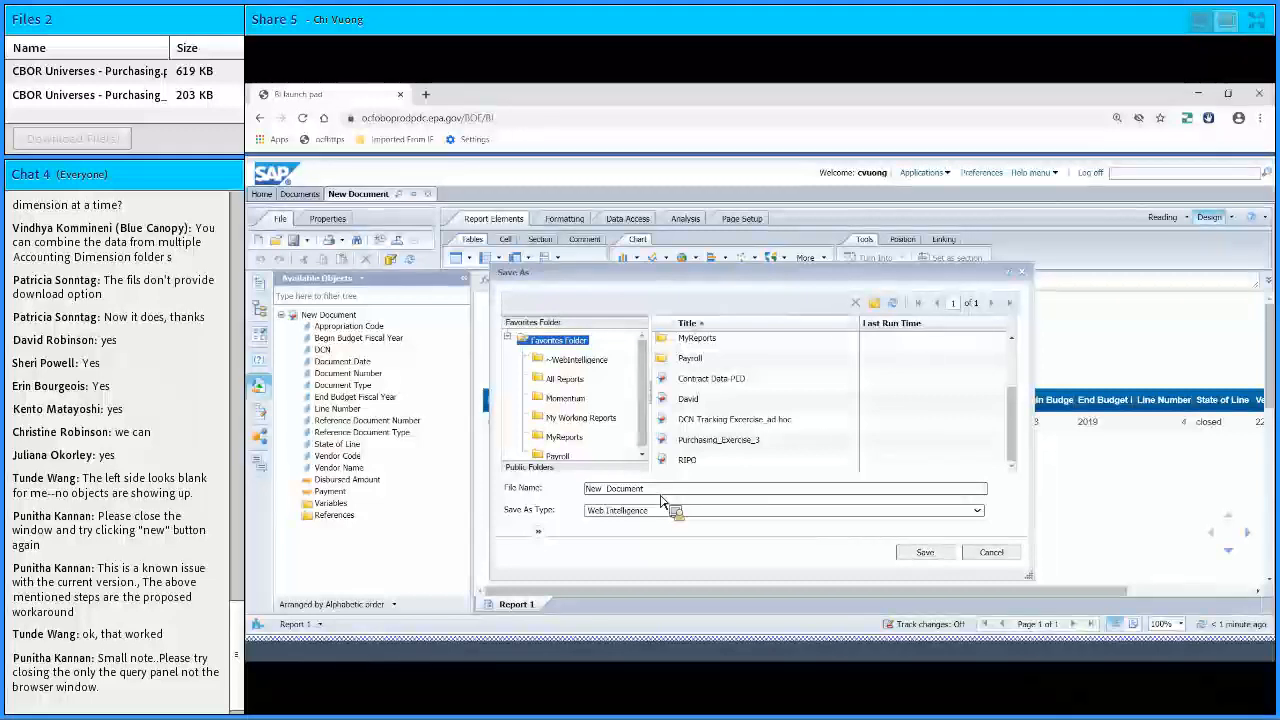
left_click_drag(660, 502, 680, 550)
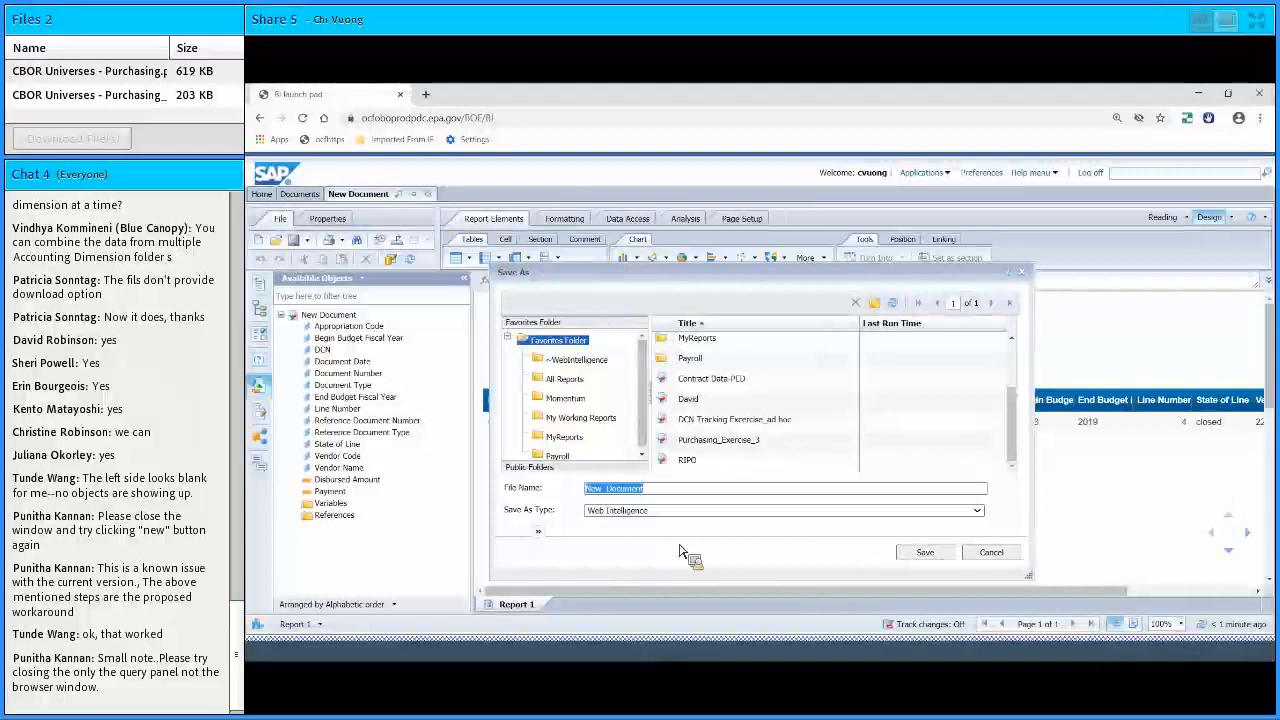
type("Pur")
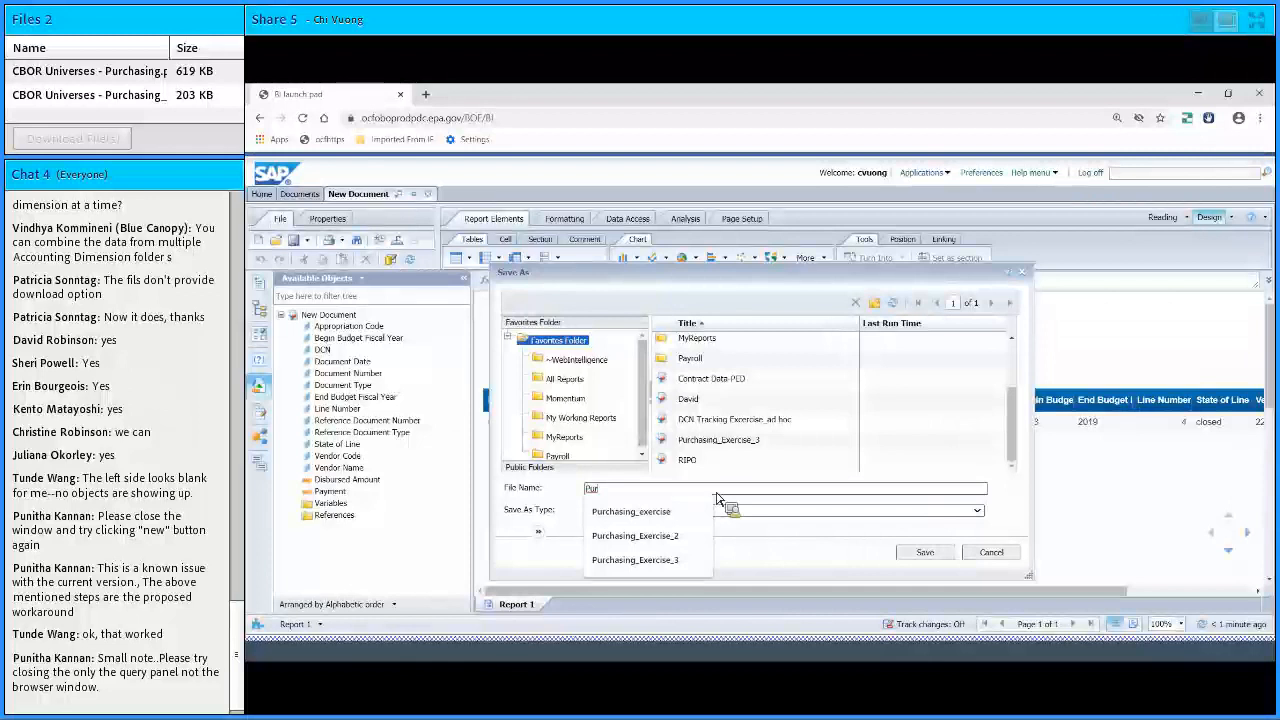
type("chasing_")
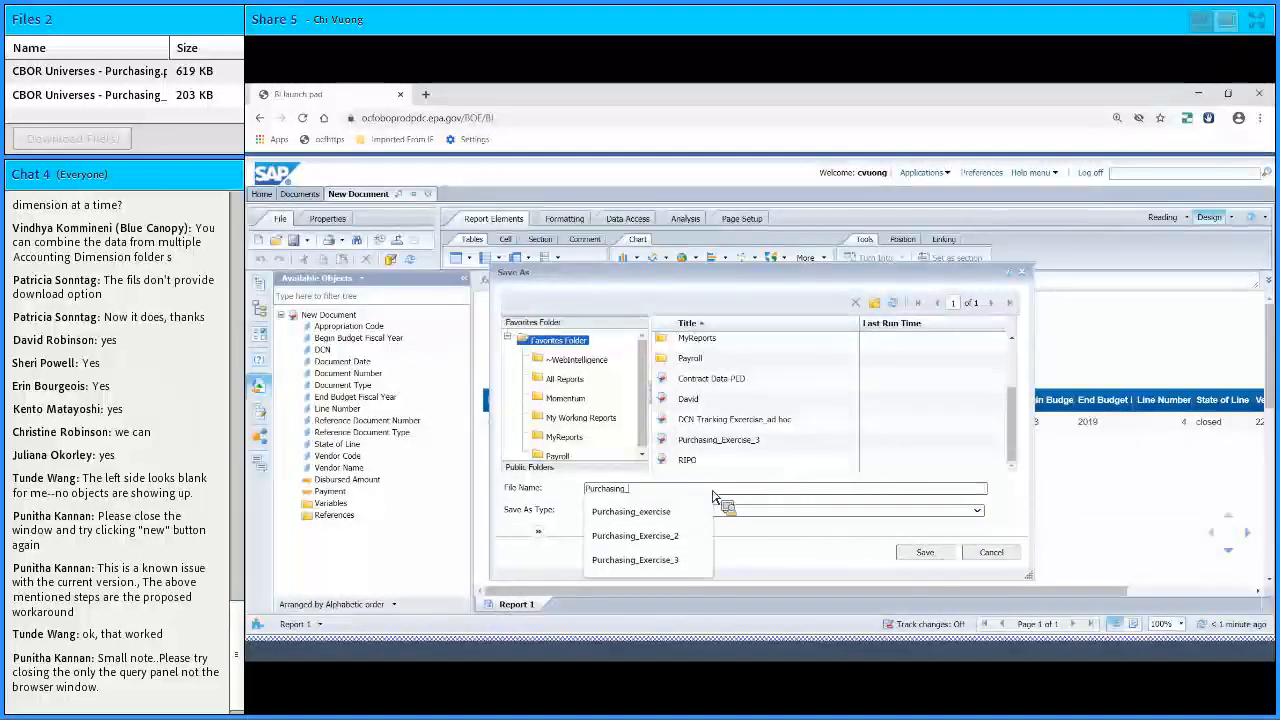
type("234")
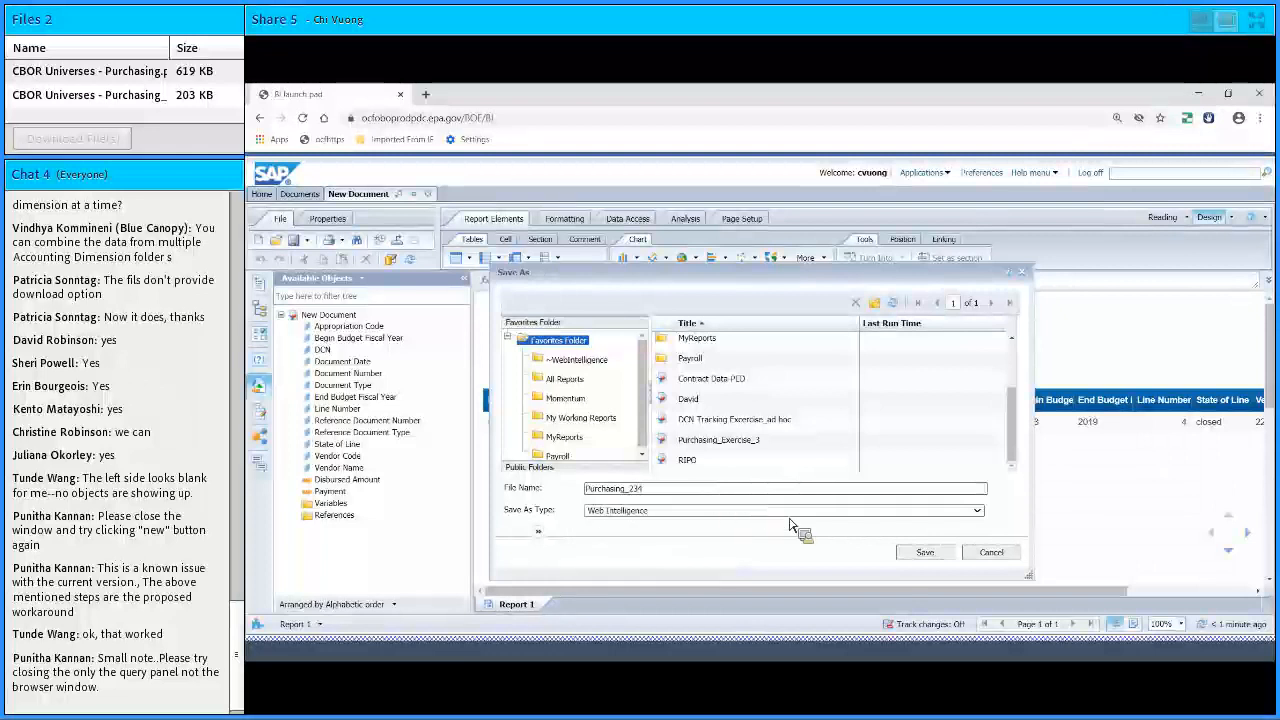
left_click(926, 551)
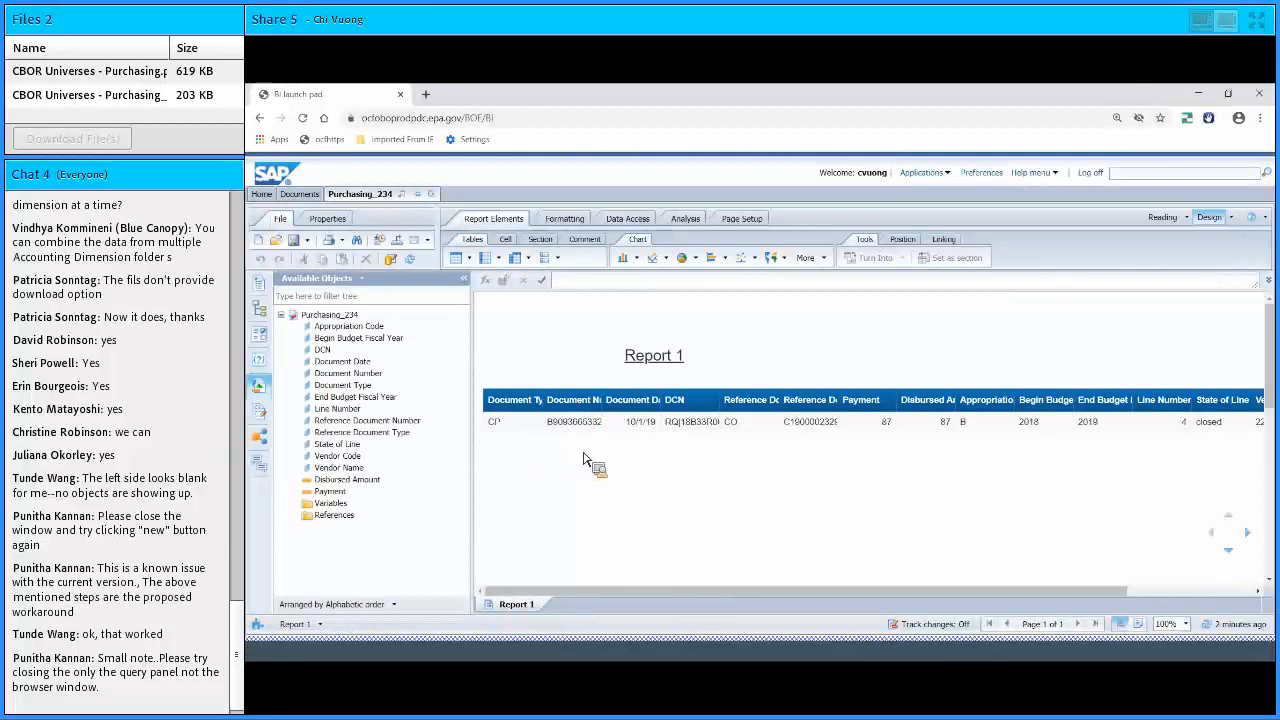
Return to the My Favorites document list to check for Purchasing_234, and switch to the PowerPoint slide show.
left_click(462, 258)
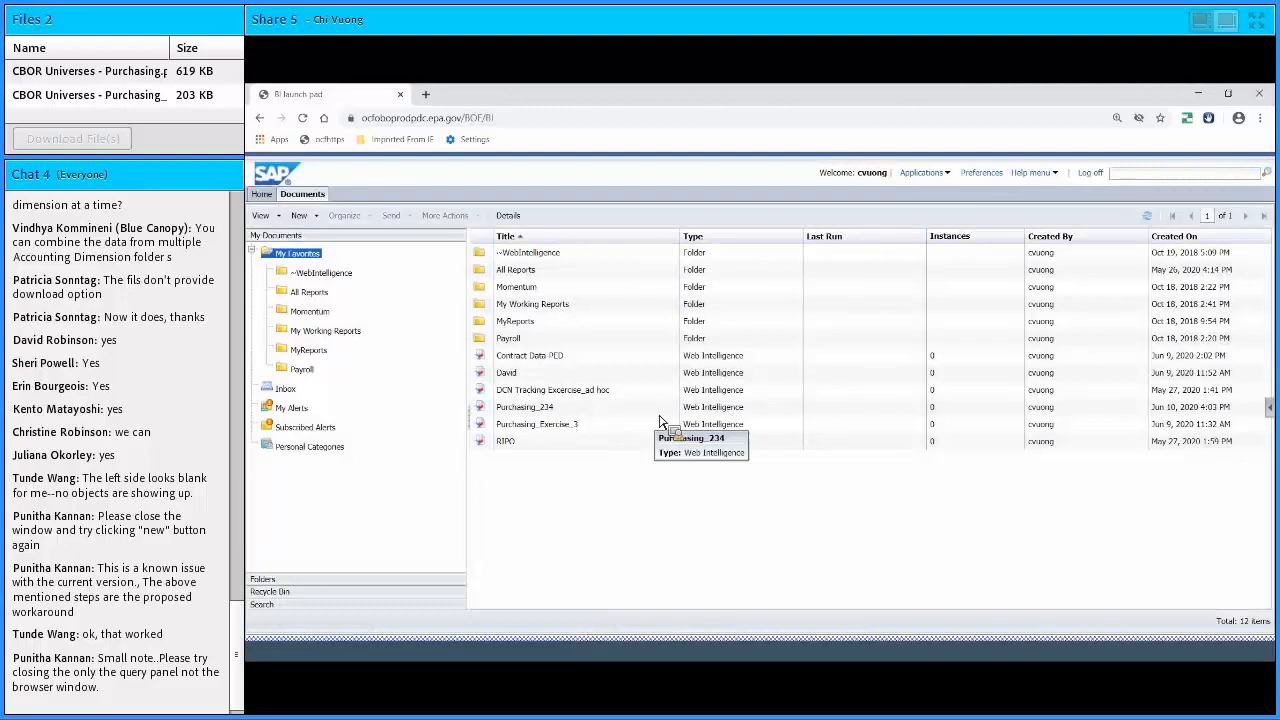
left_click_drag(652, 428, 532, 420)
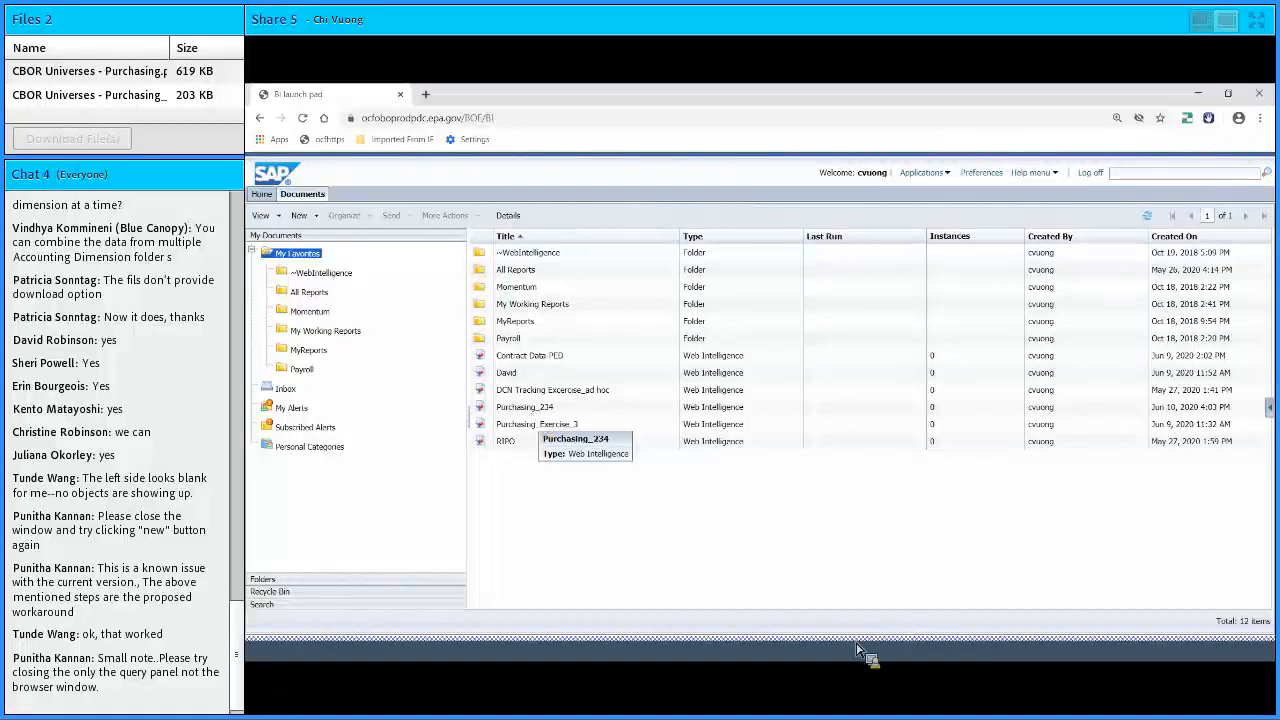
mouse_move(886, 648)
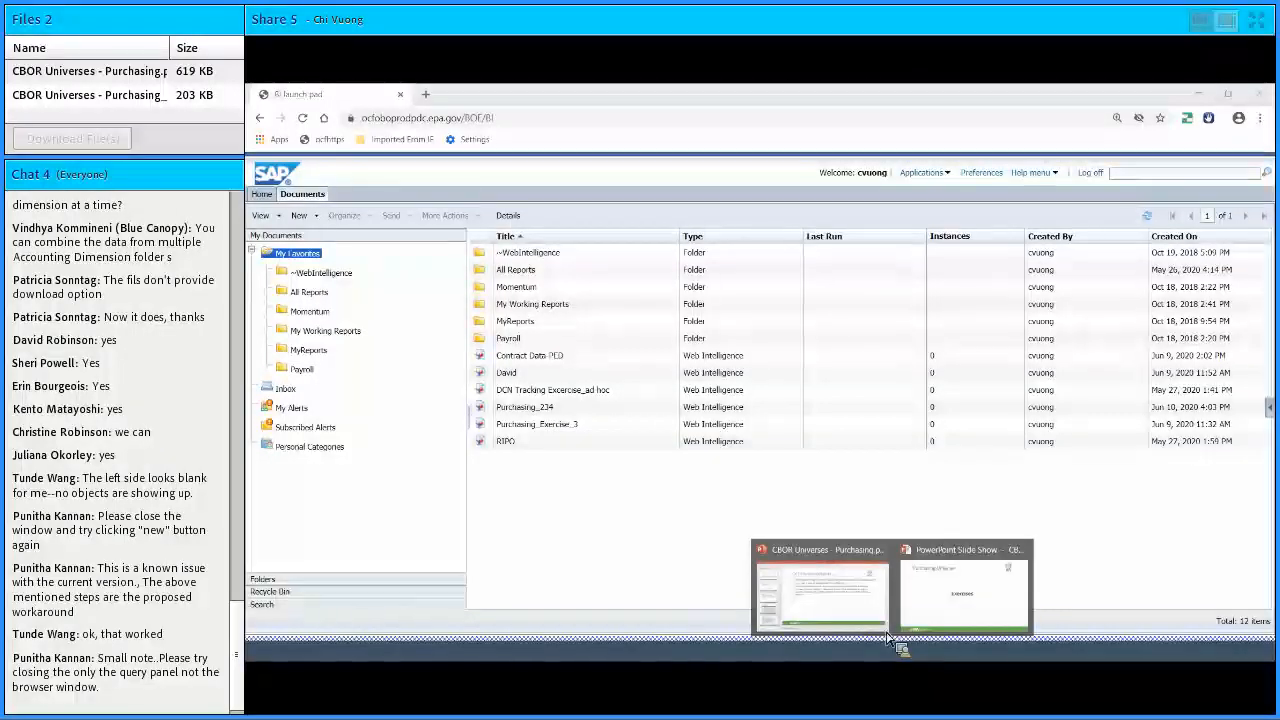
left_click(938, 605)
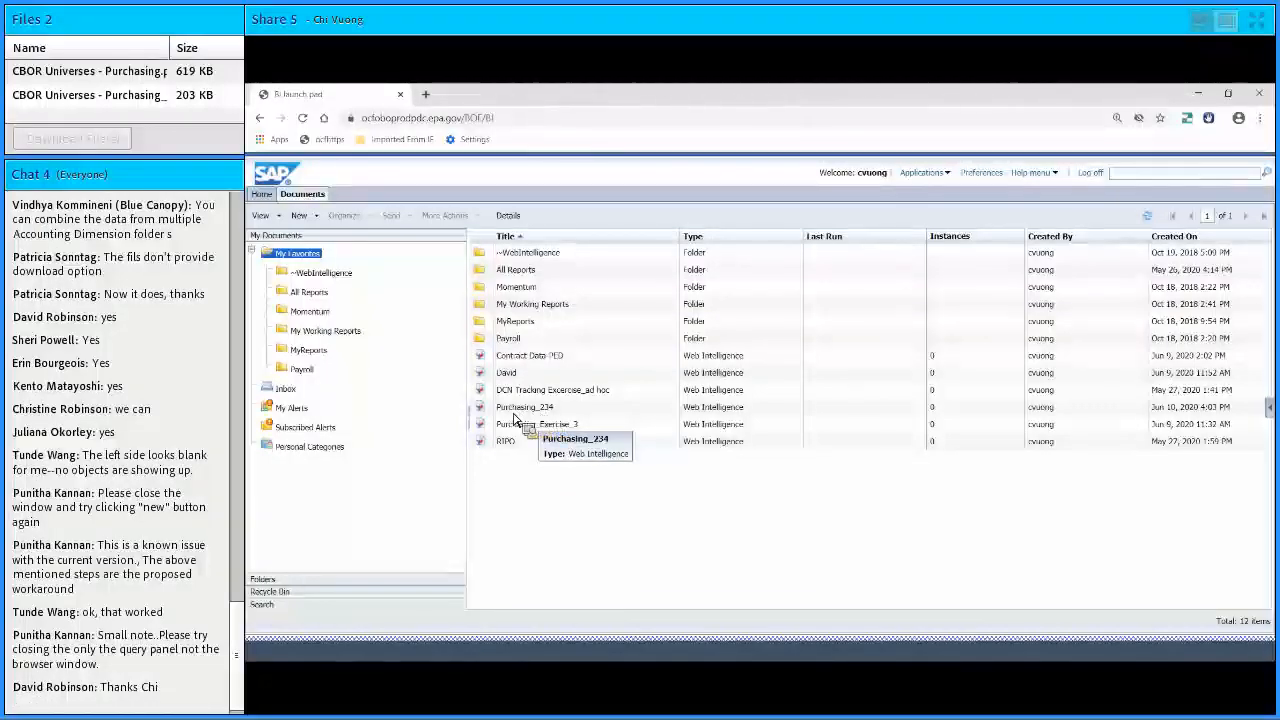
Open the Purchasing_234 document from My Favorites and export Report 1 as an Excel (.xlsx) file.
double_click(545, 414)
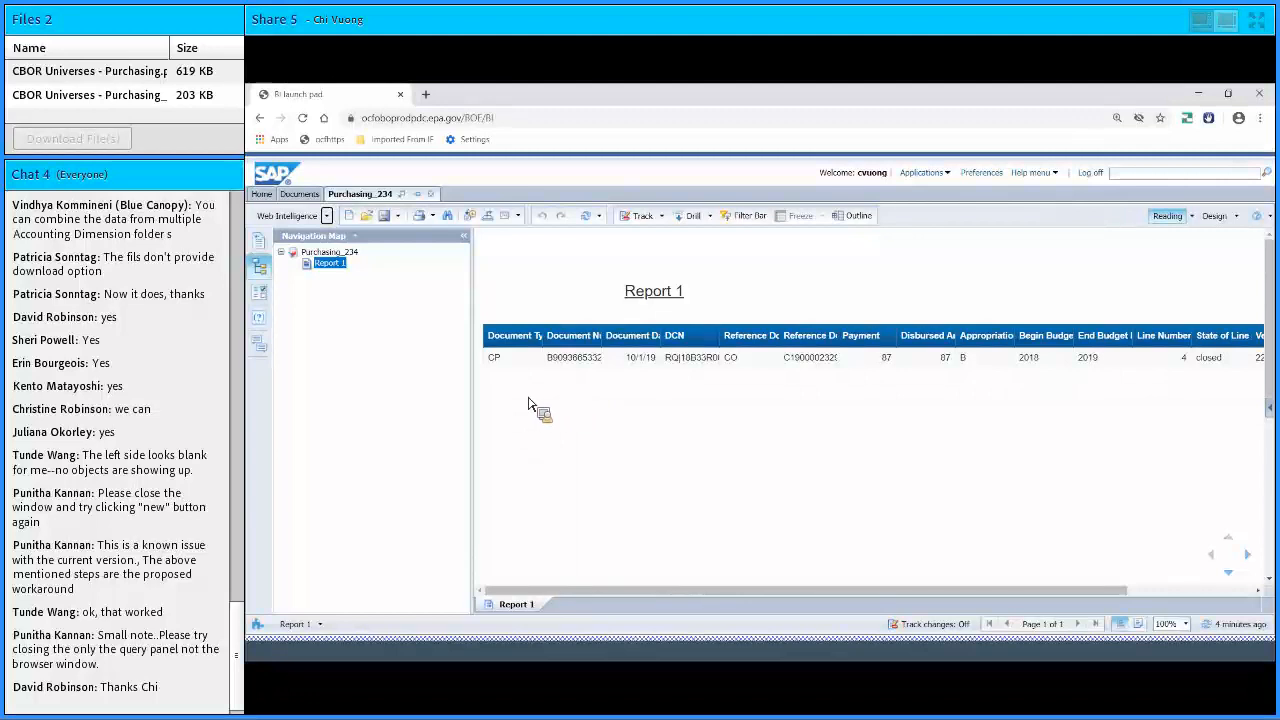
left_click(490, 222)
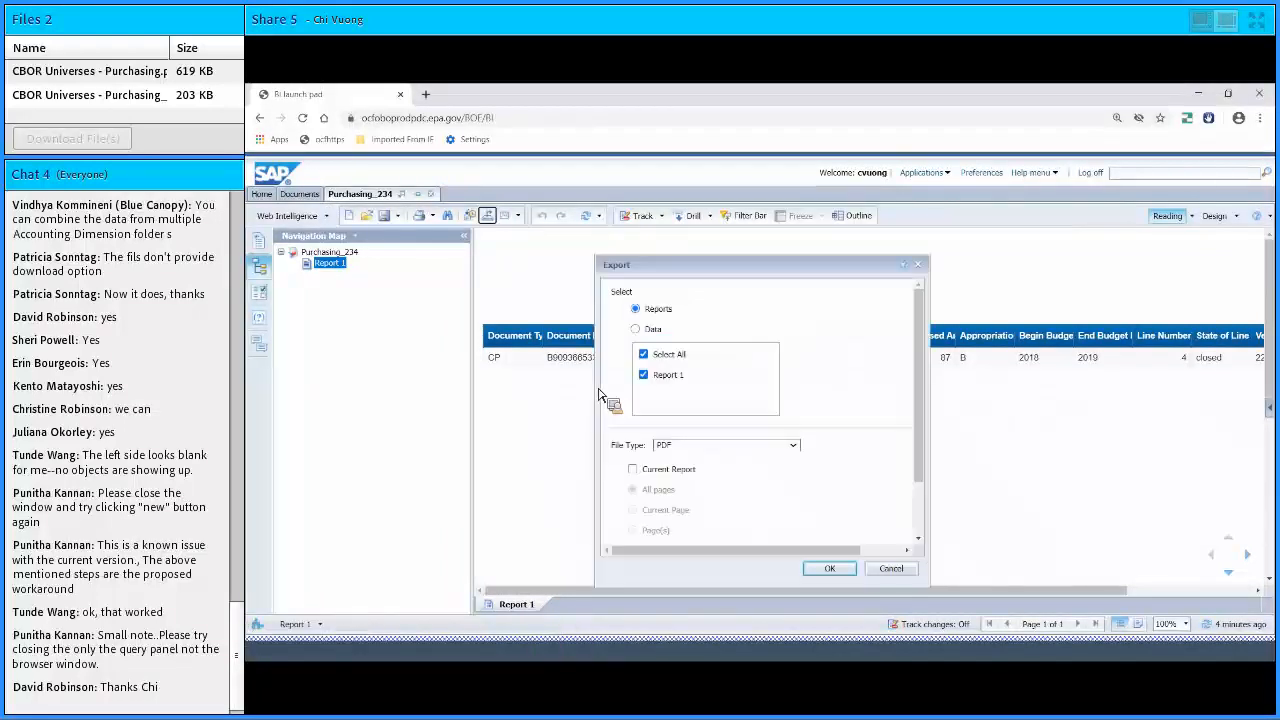
left_click(796, 447)
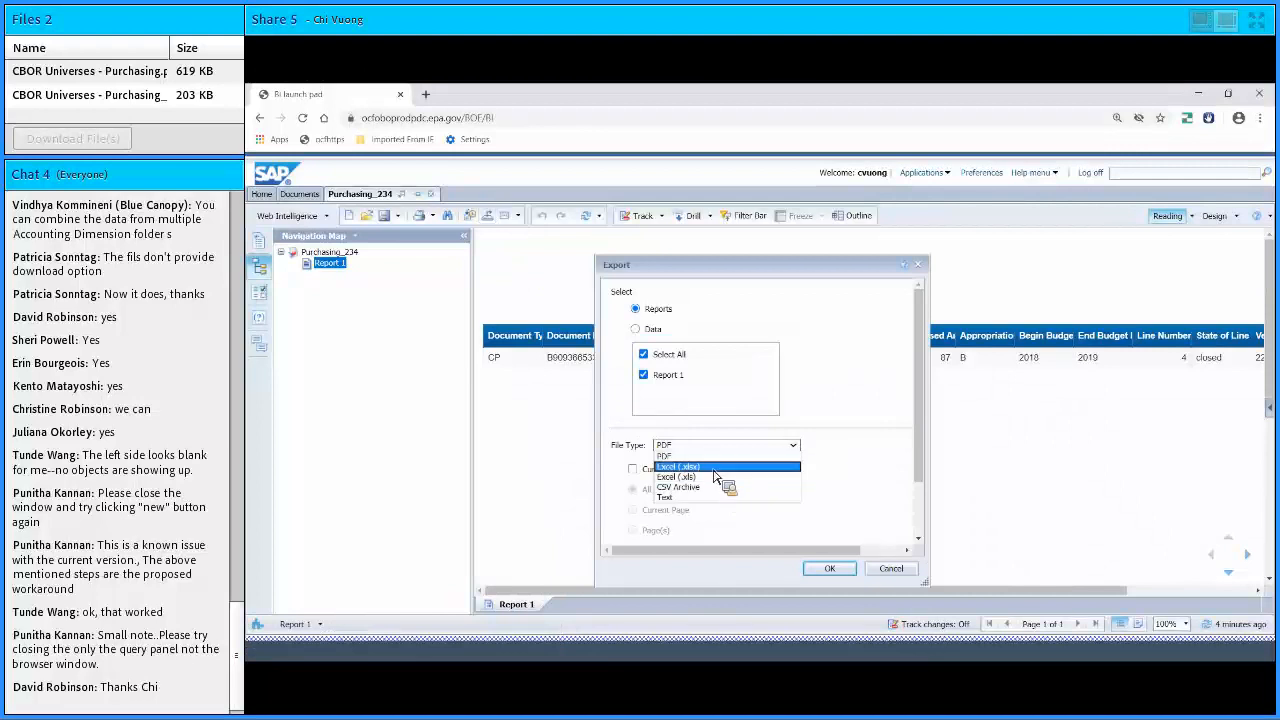
left_click(716, 467)
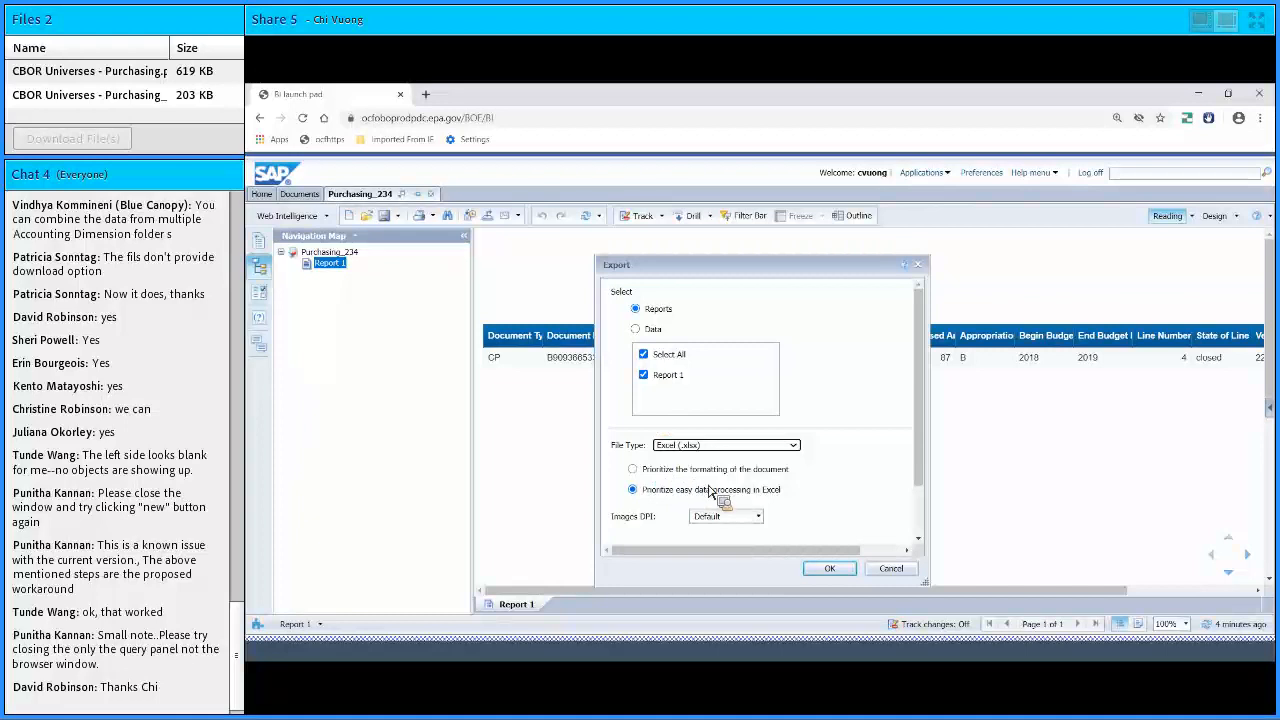
left_click(830, 569)
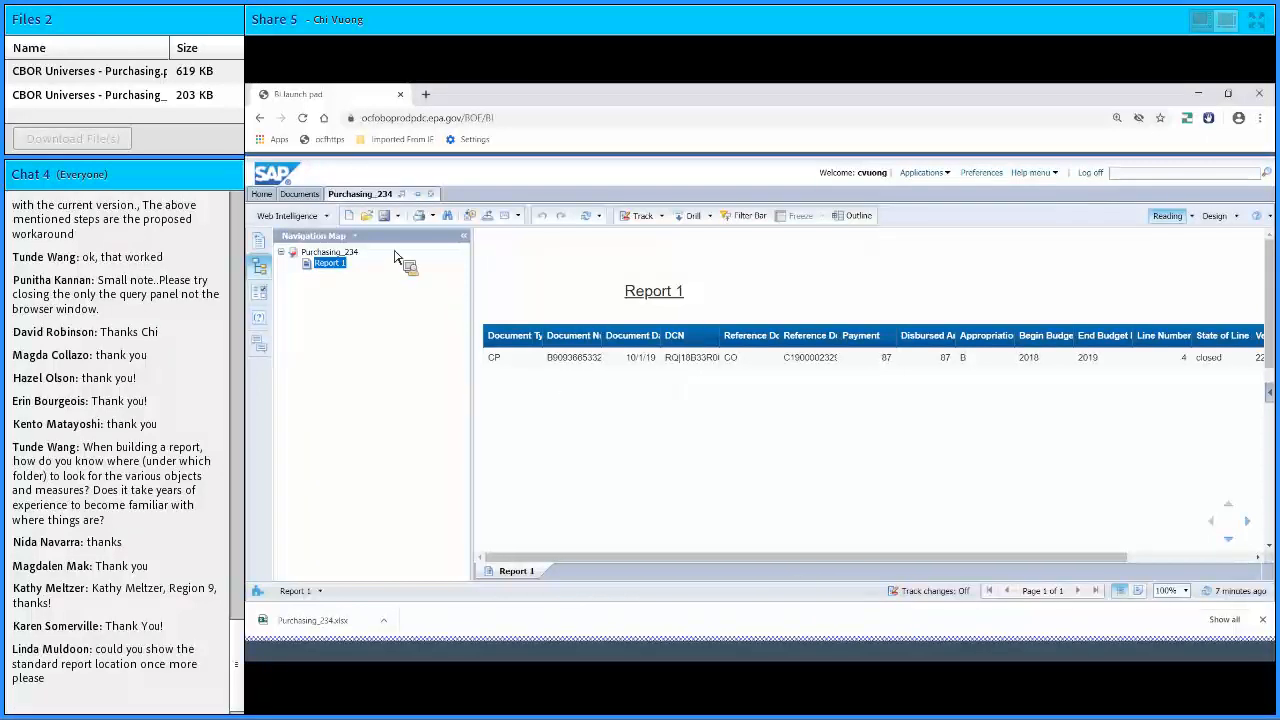
Switch the Purchasing_234 report to Design mode and open its query in the Query Panel.
scroll(486, 343, "down", 1)
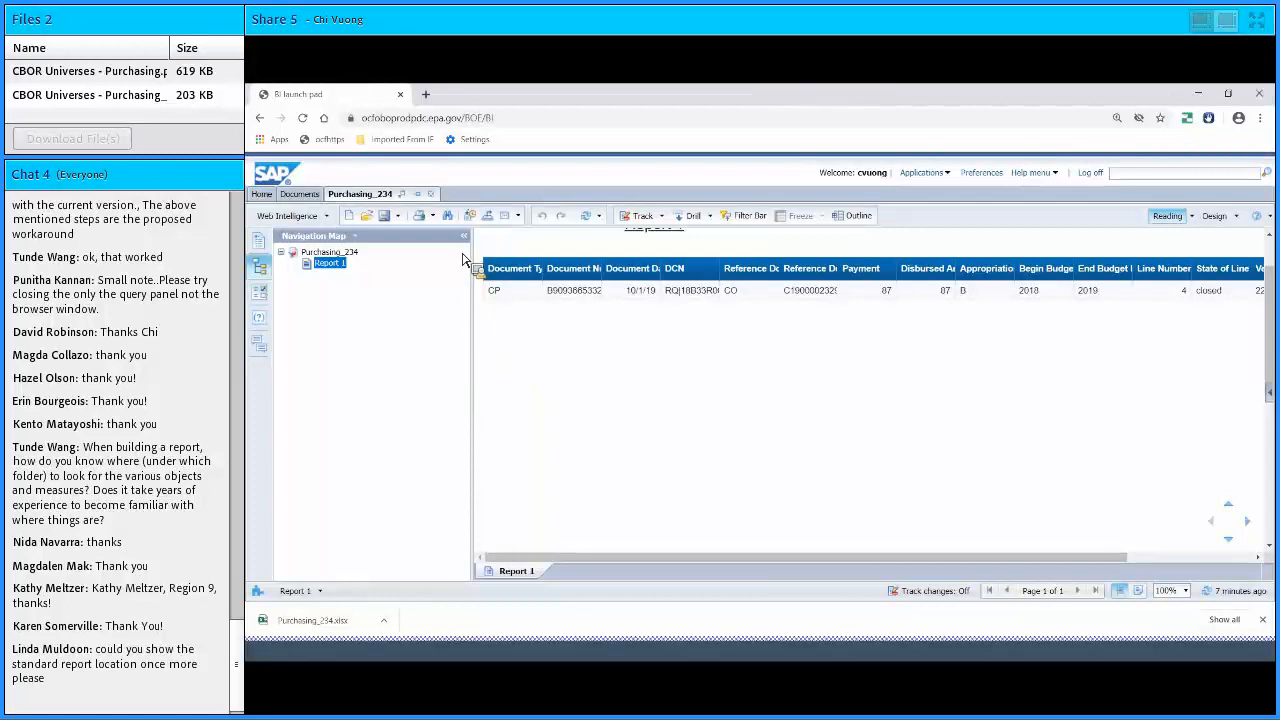
left_click(1213, 218)
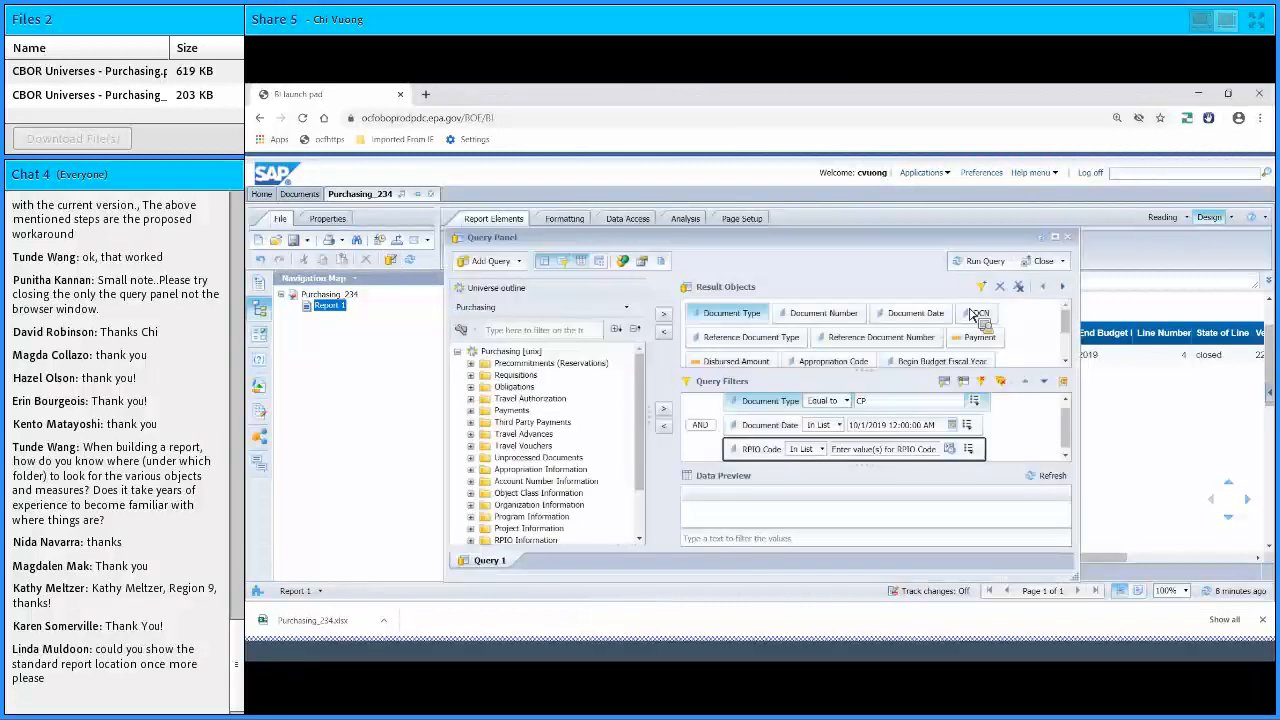
Maximize the Query Panel and browse the objects under Obligations > Obligation Accounting Line in the Purchasing universe outline.
left_click(1055, 238)
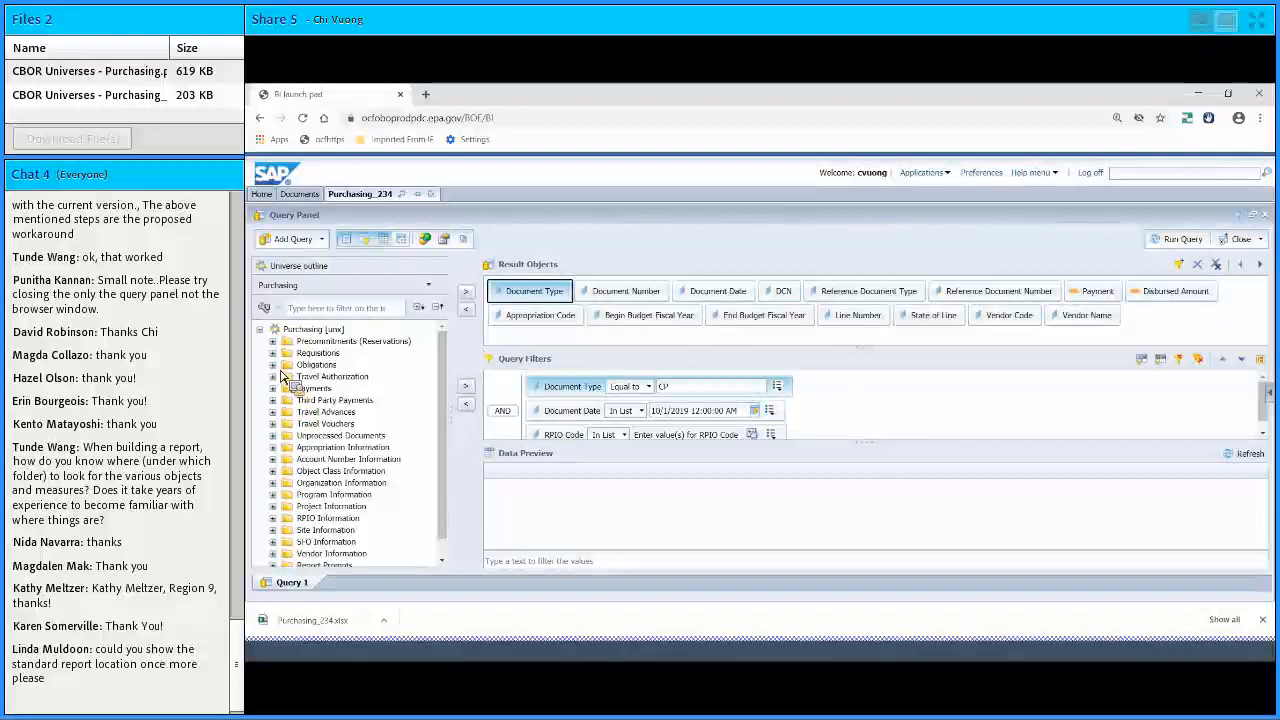
left_click(273, 365)
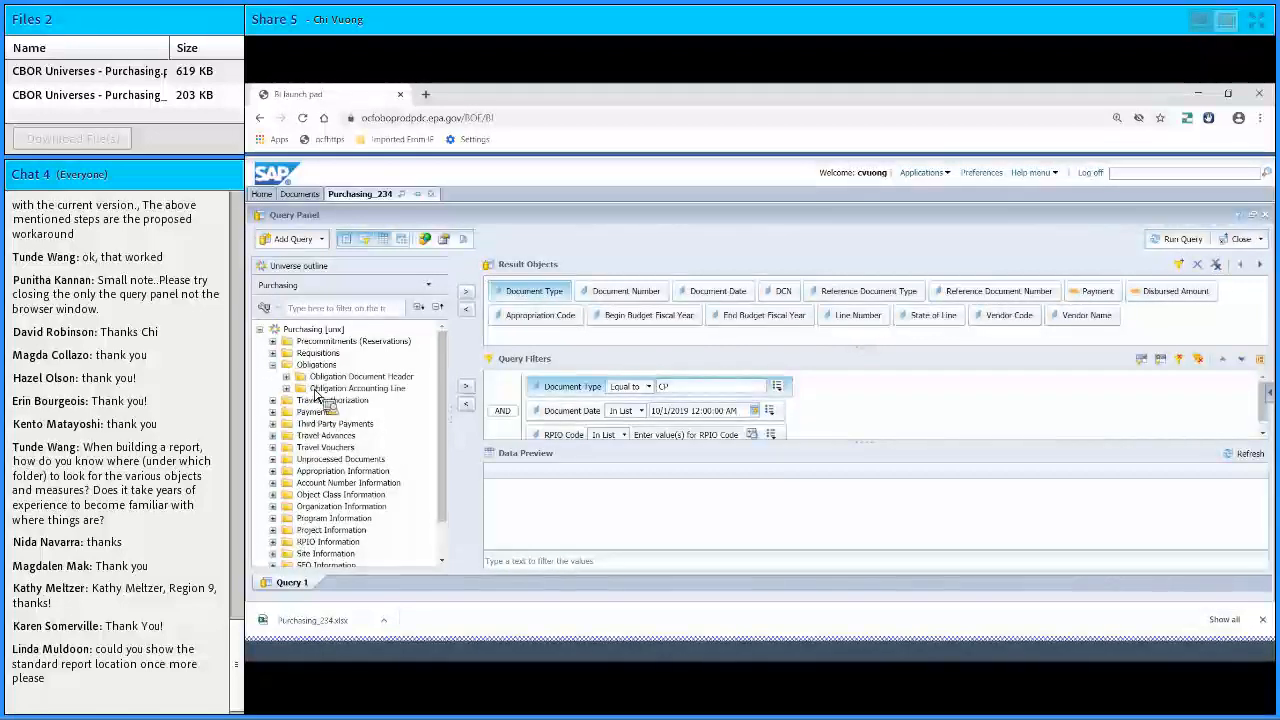
left_click(286, 388)
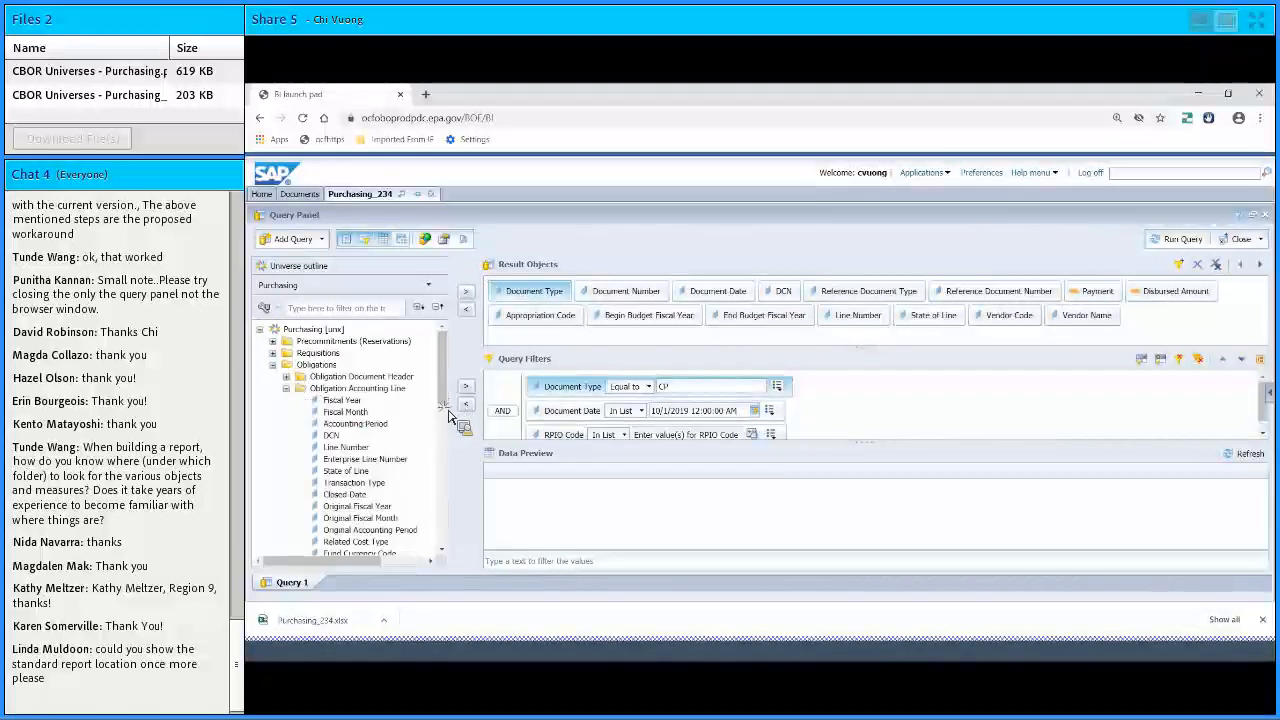
scroll(445, 420, "down", 6)
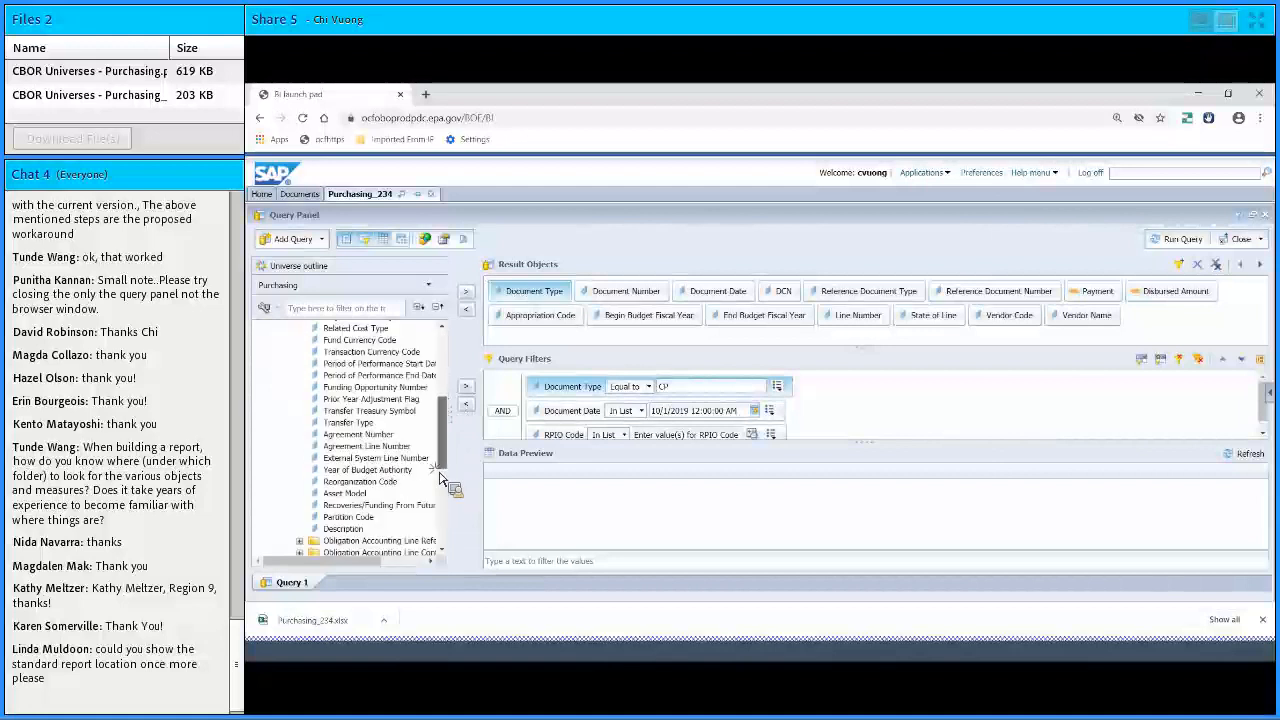
Filter the universe outline by "obligation", then clear the filter and close the Query Panel.
left_click(377, 310)
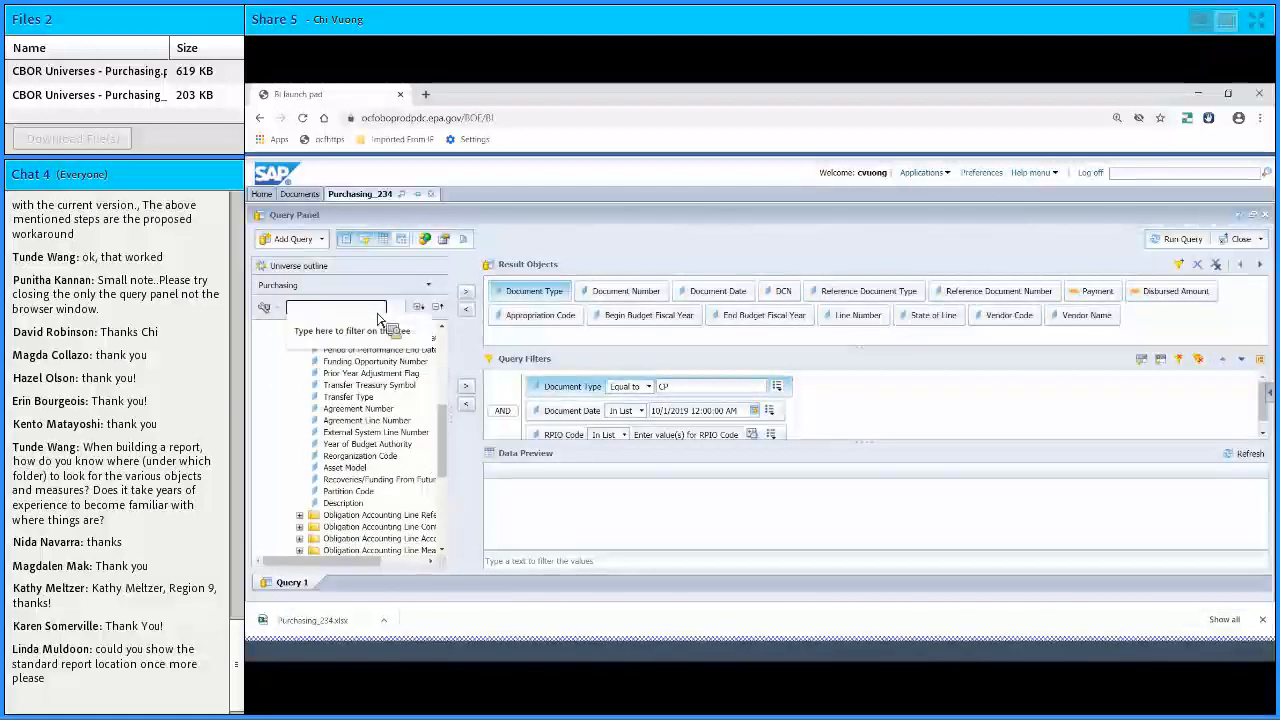
type("d")
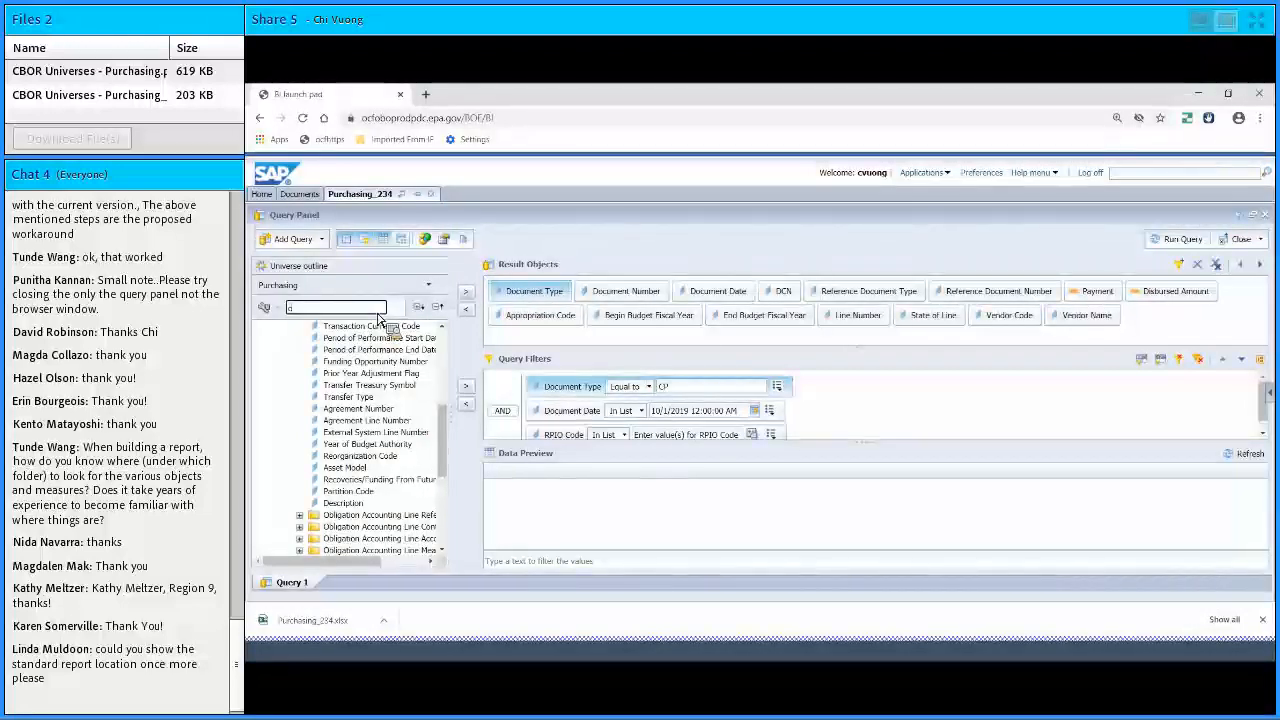
type("bl")
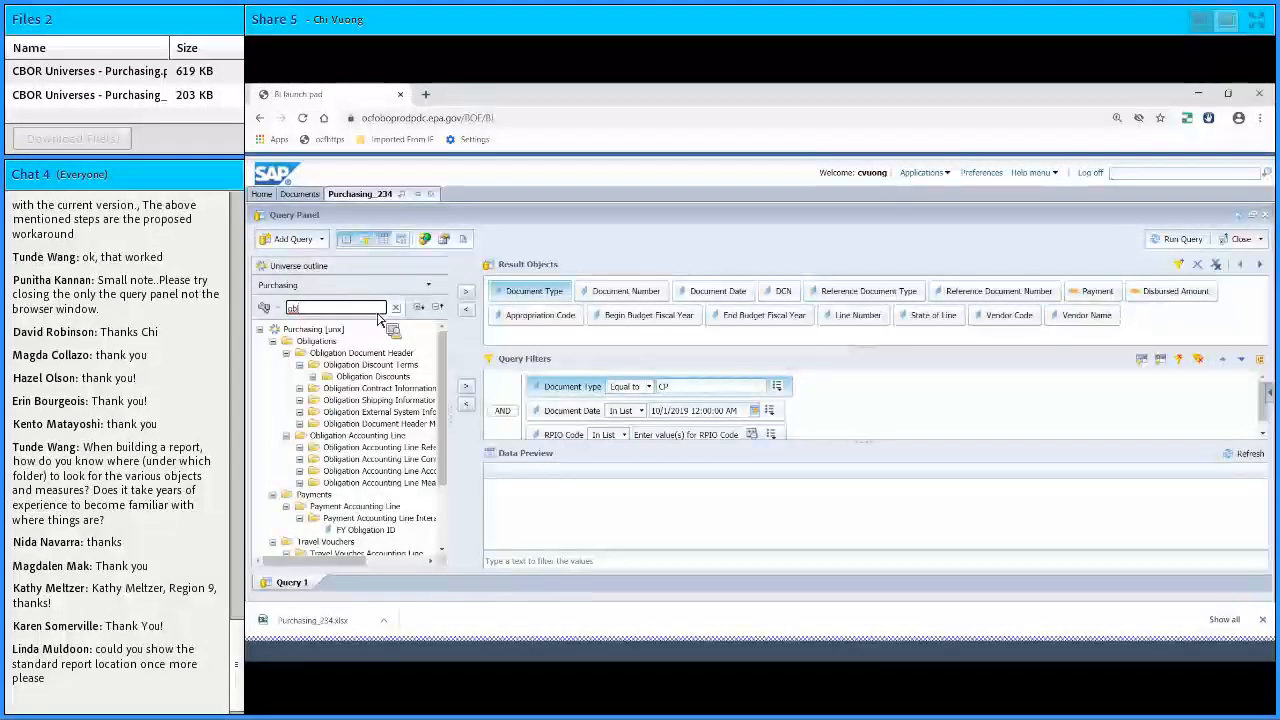
type("igation")
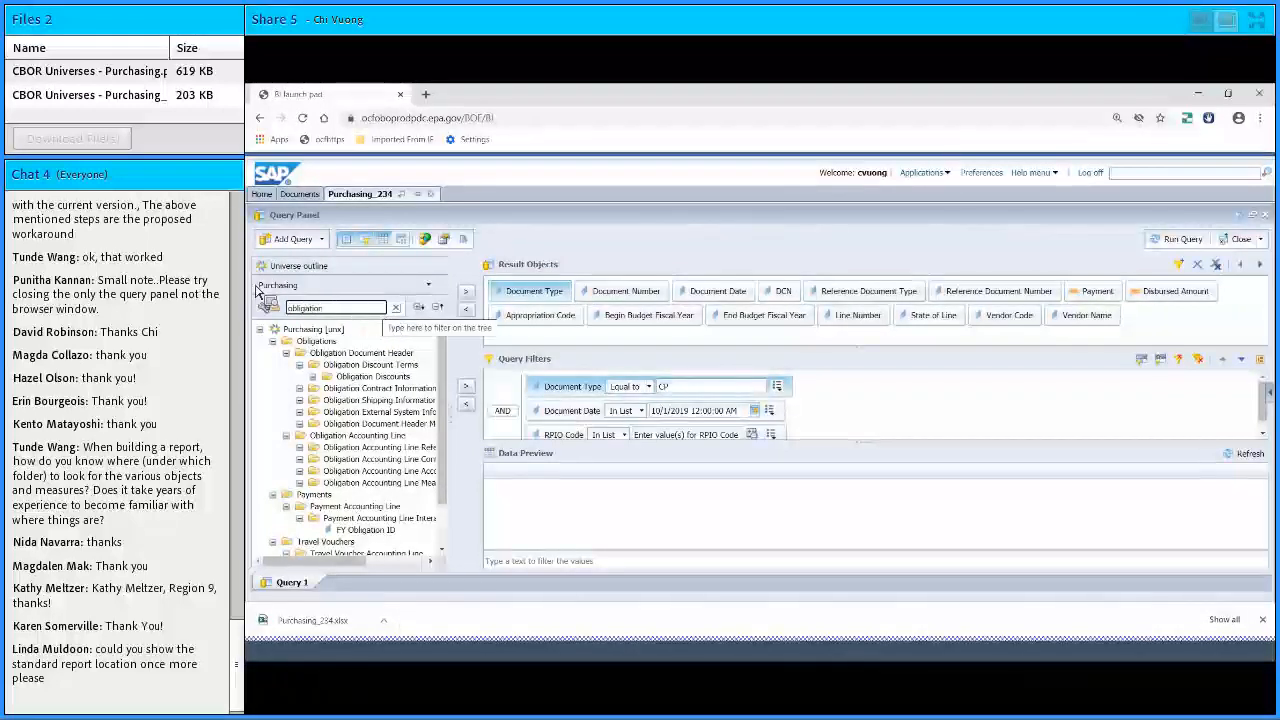
key("ctrl+a")
key("BackSpace")
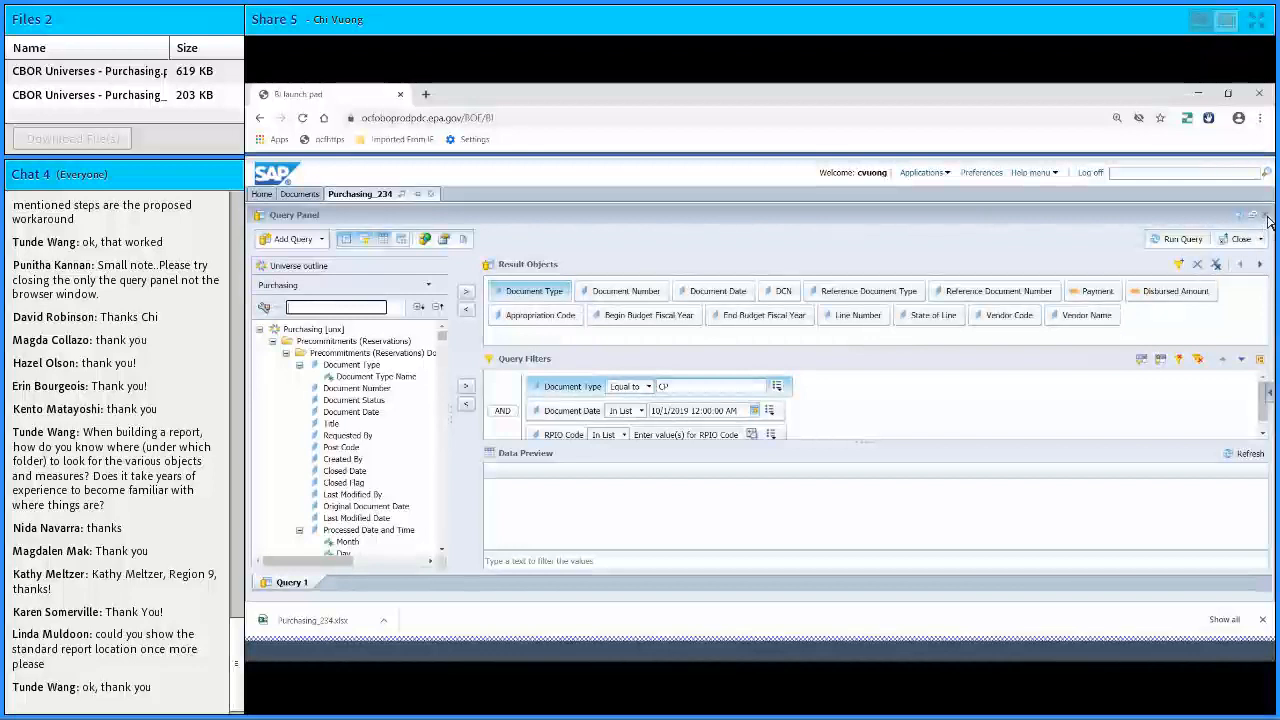
left_click(967, 313)
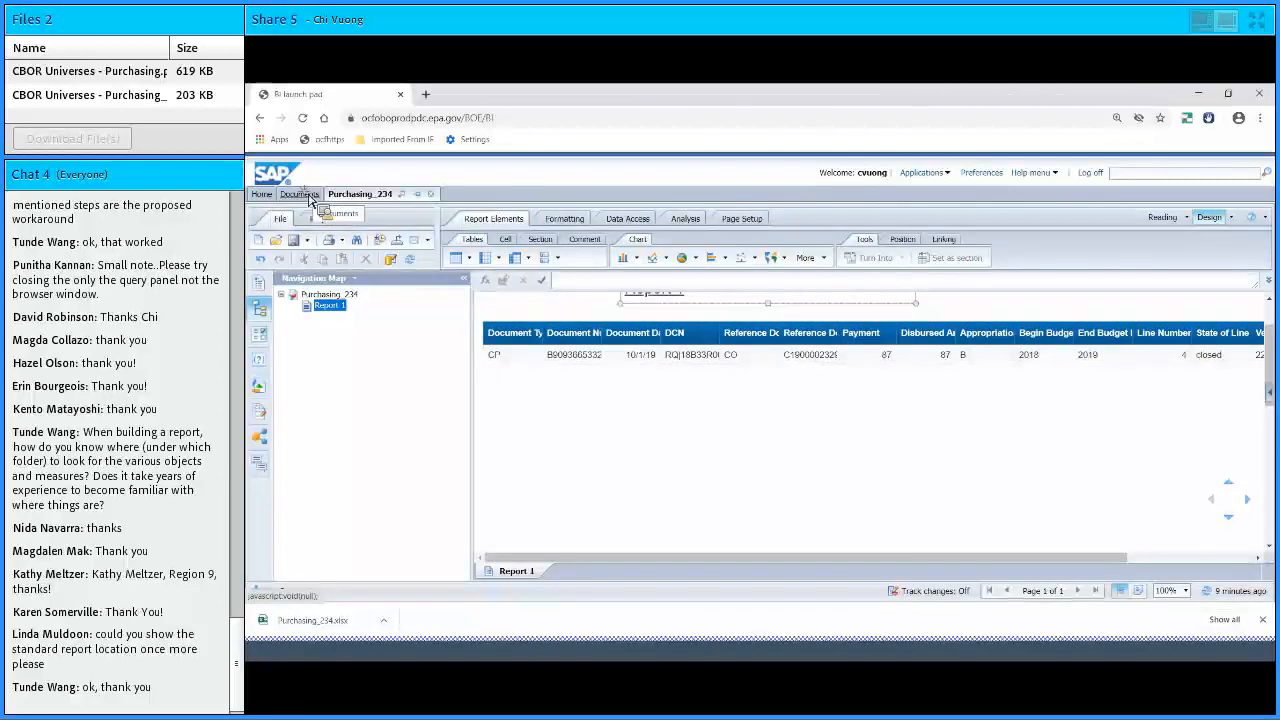
Open the Accounts Payable folder under Public Folders > Compass in Documents and view the Prompt Payment Detail Report's description.
left_click(300, 194)
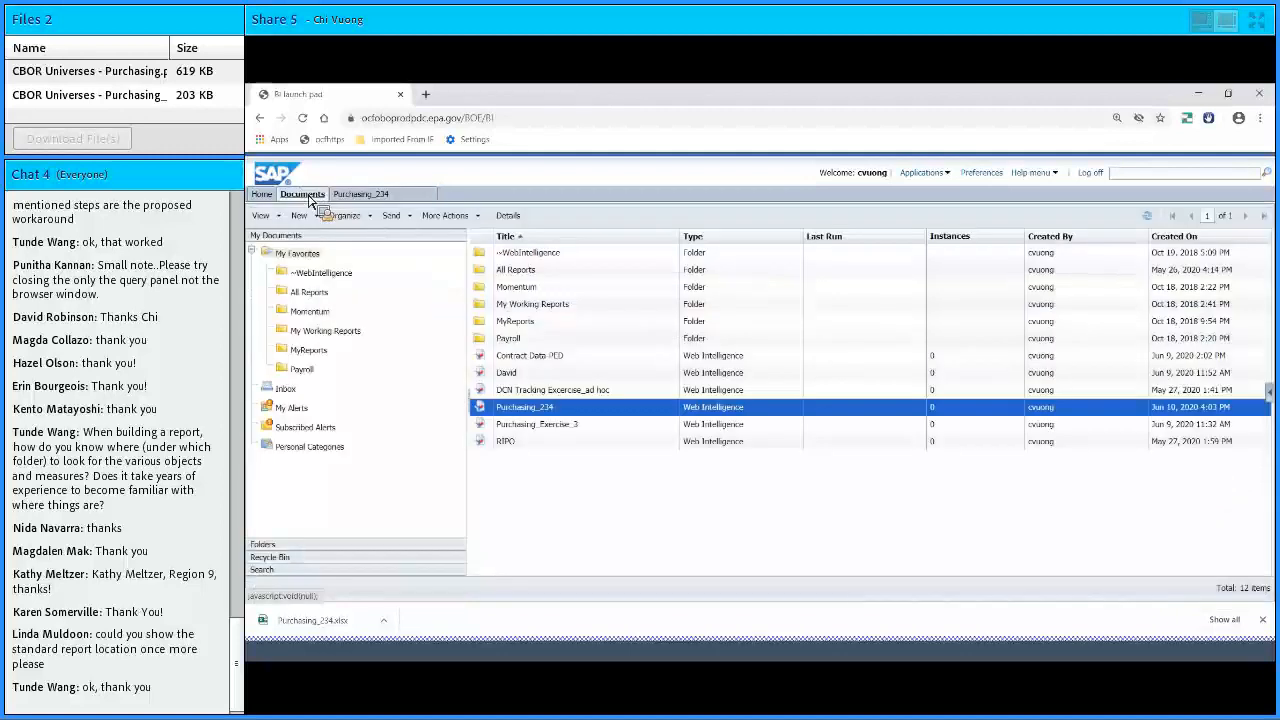
left_click(264, 546)
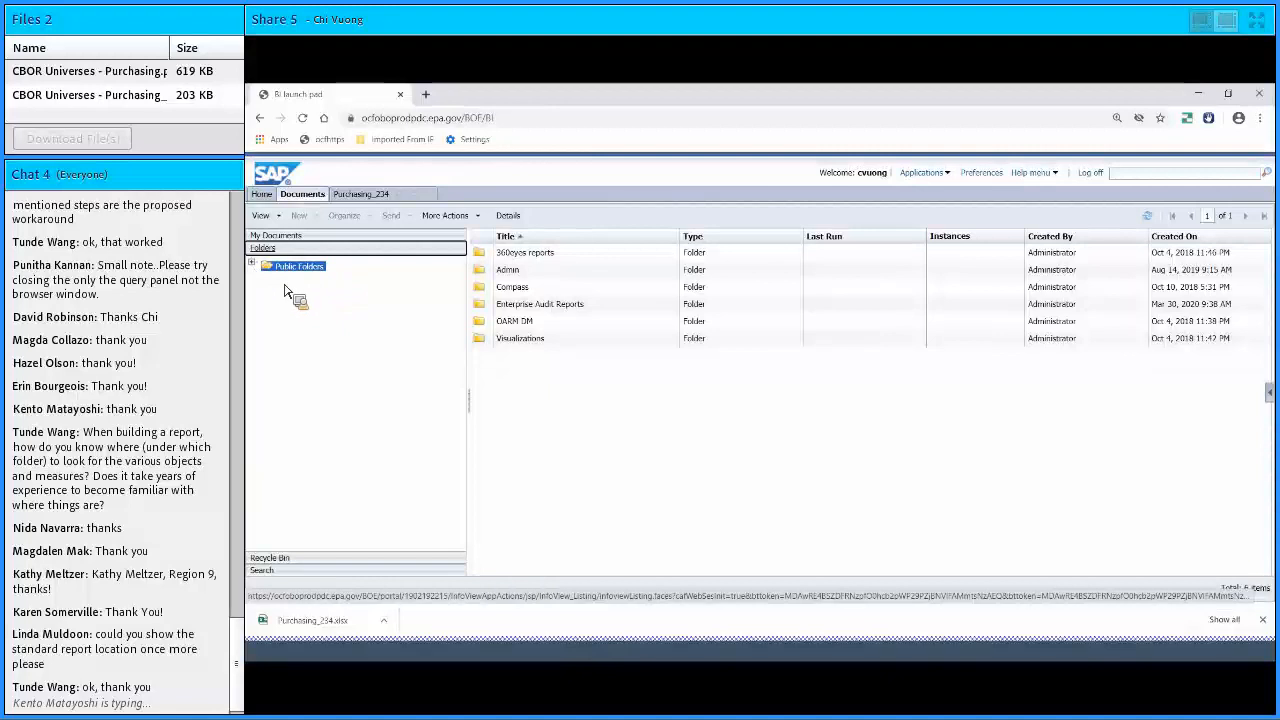
left_click(252, 263)
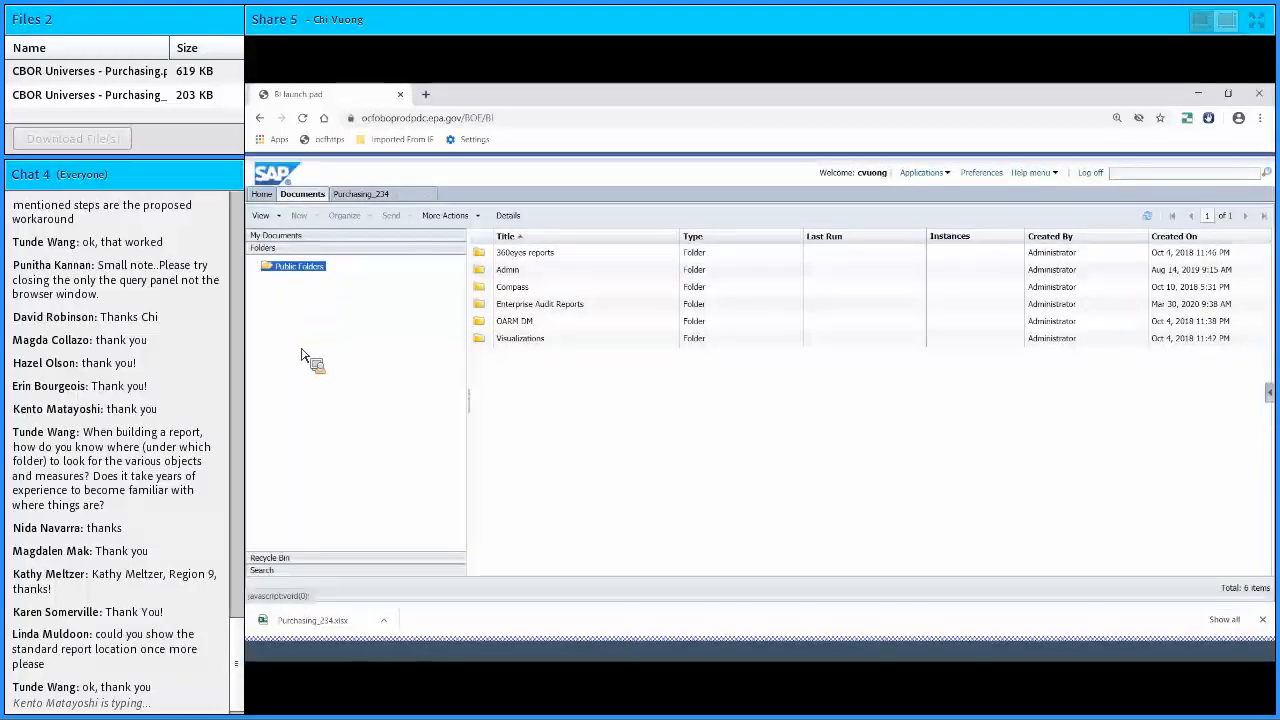
left_click(266, 323)
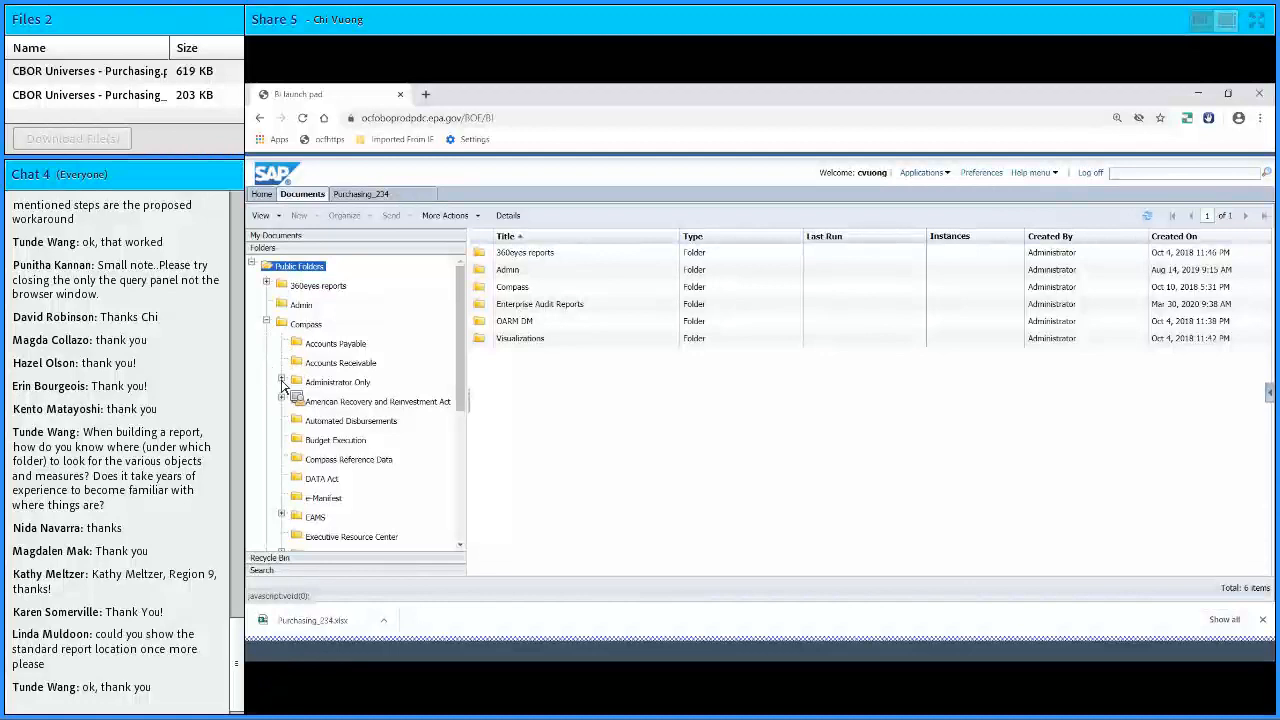
left_click(344, 345)
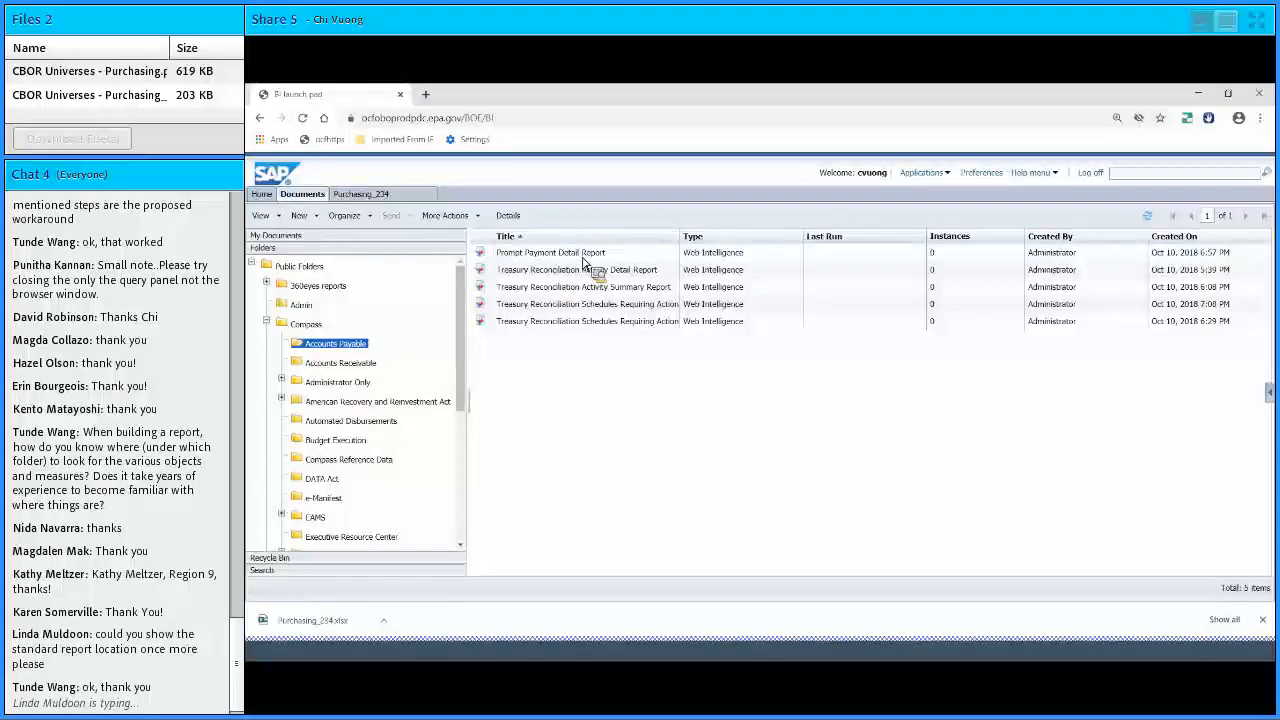
mouse_move(583, 258)
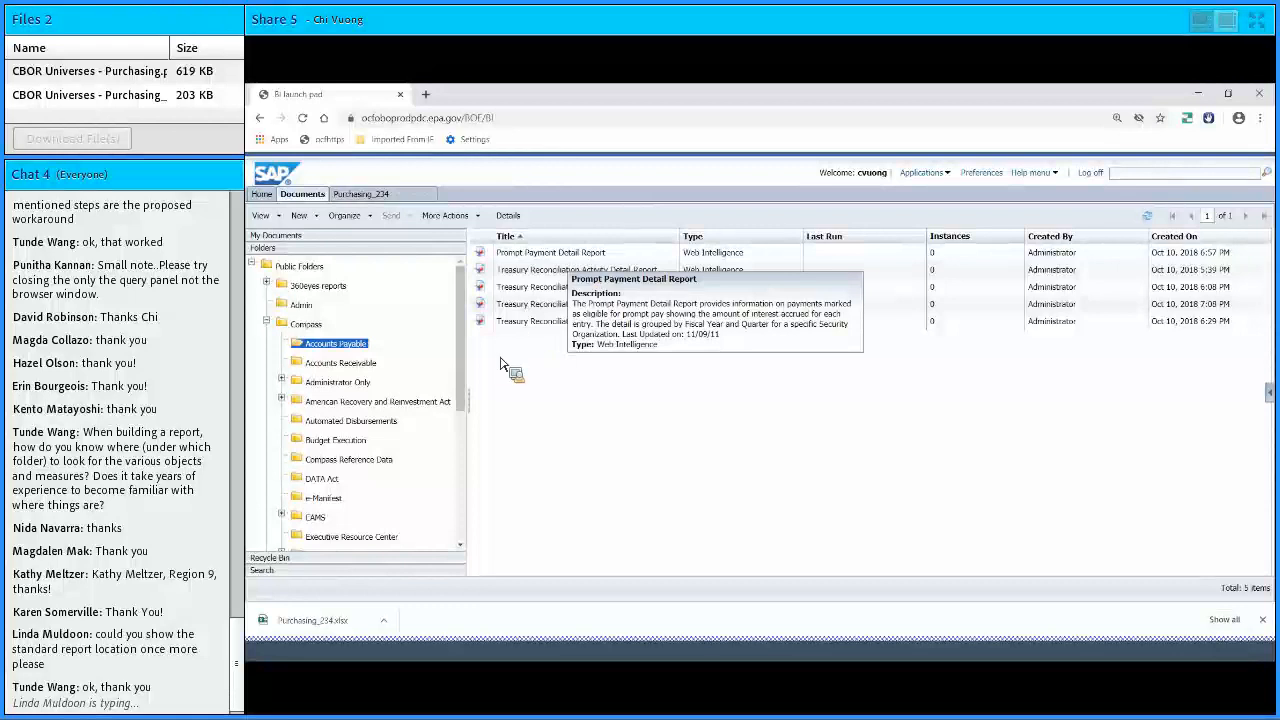
Expand the Purchasing folder under Compass and list the reports in its DCN Tracking subfolder.
left_click(268, 323)
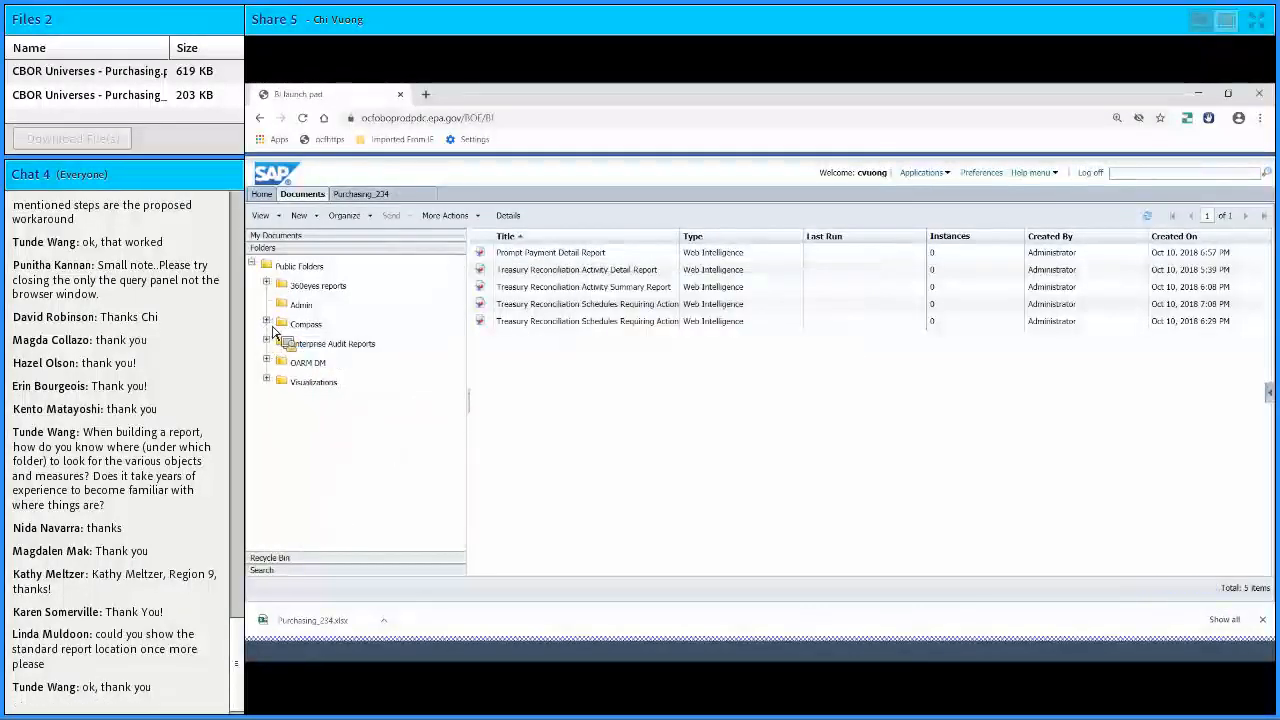
left_click(268, 322)
left_click_drag(463, 402, 463, 448)
scroll(463, 453, "down", 5)
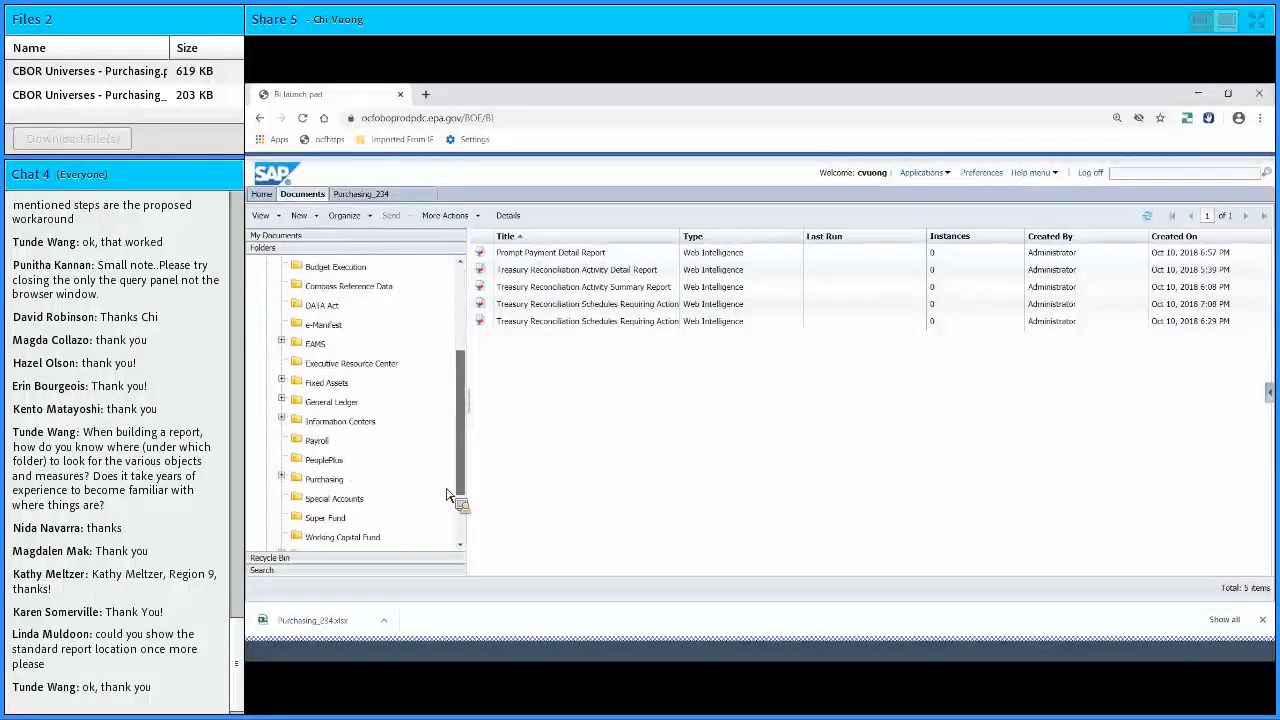
left_click(283, 471)
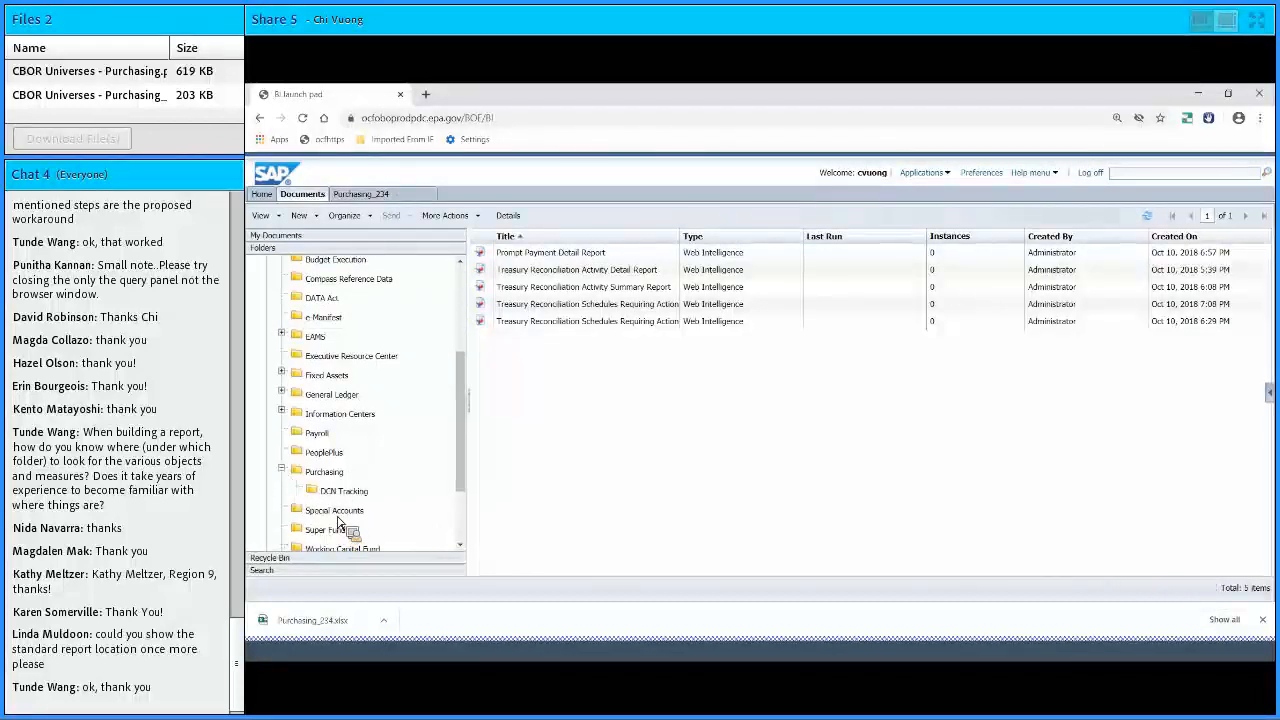
left_click(341, 492)
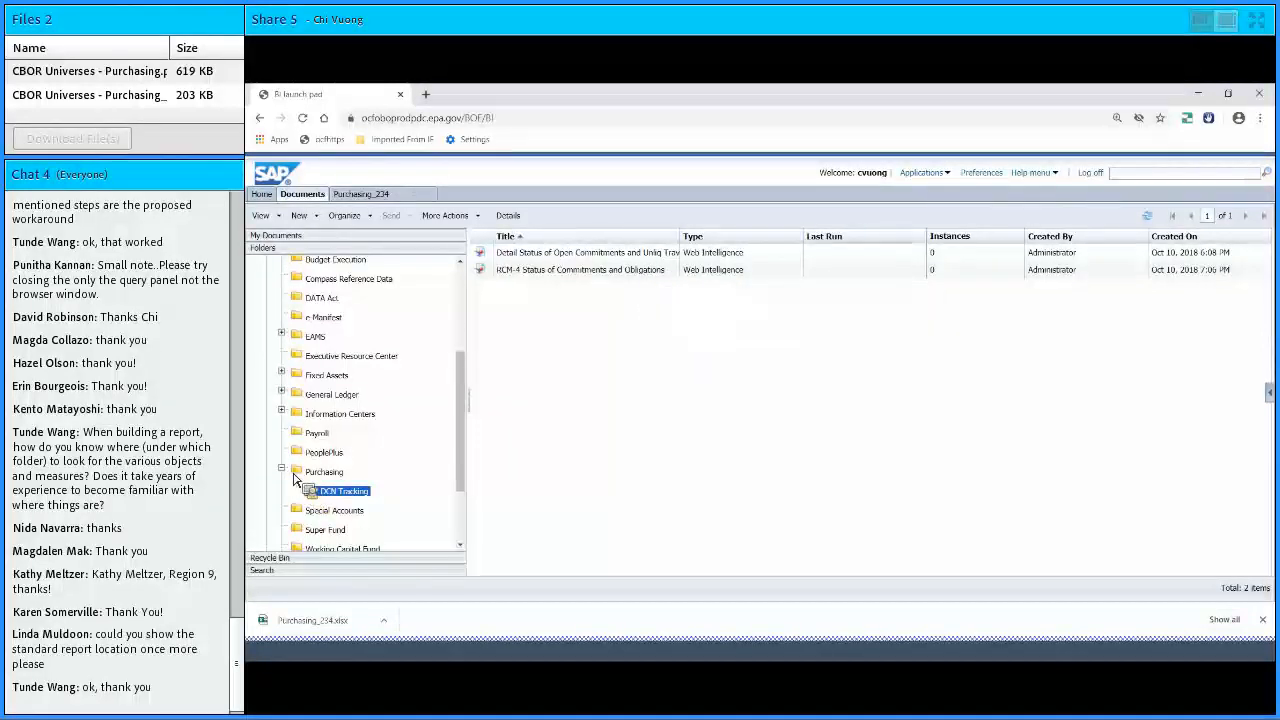
List the standard reports stored directly in the Compass Purchasing folder and look over their titles.
double_click(324, 478)
left_click(324, 475)
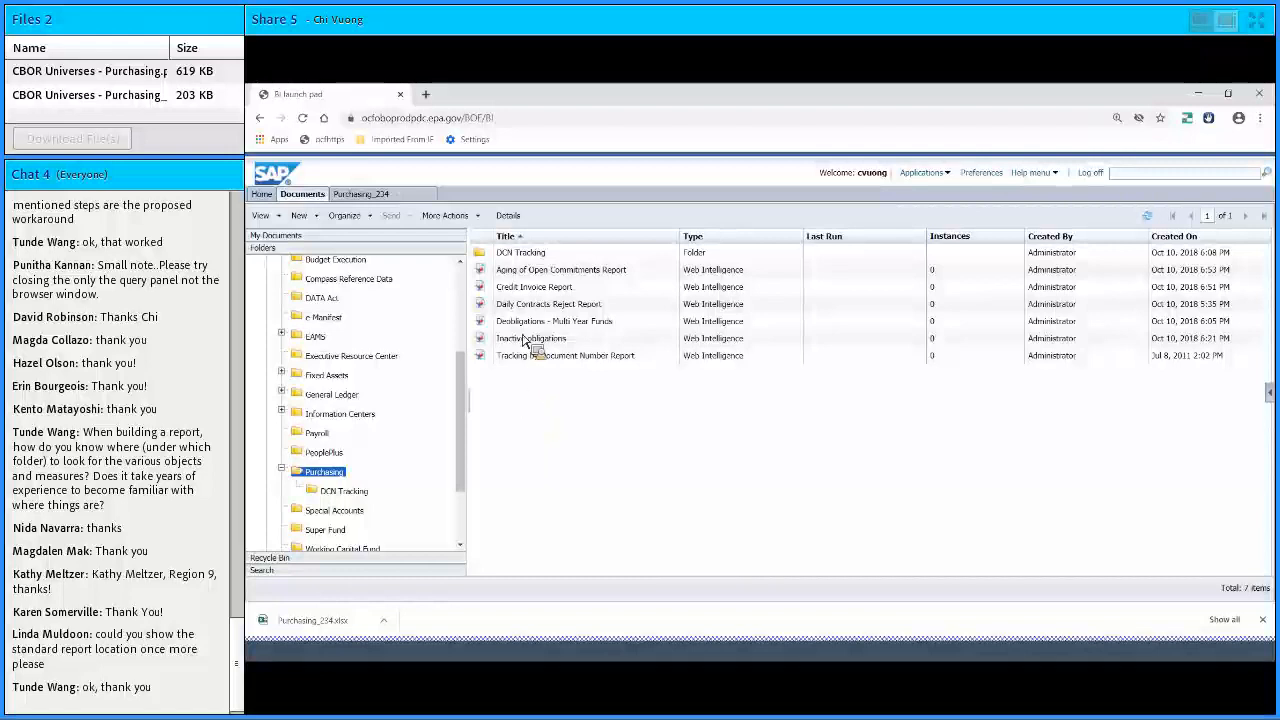
mouse_move(508, 296)
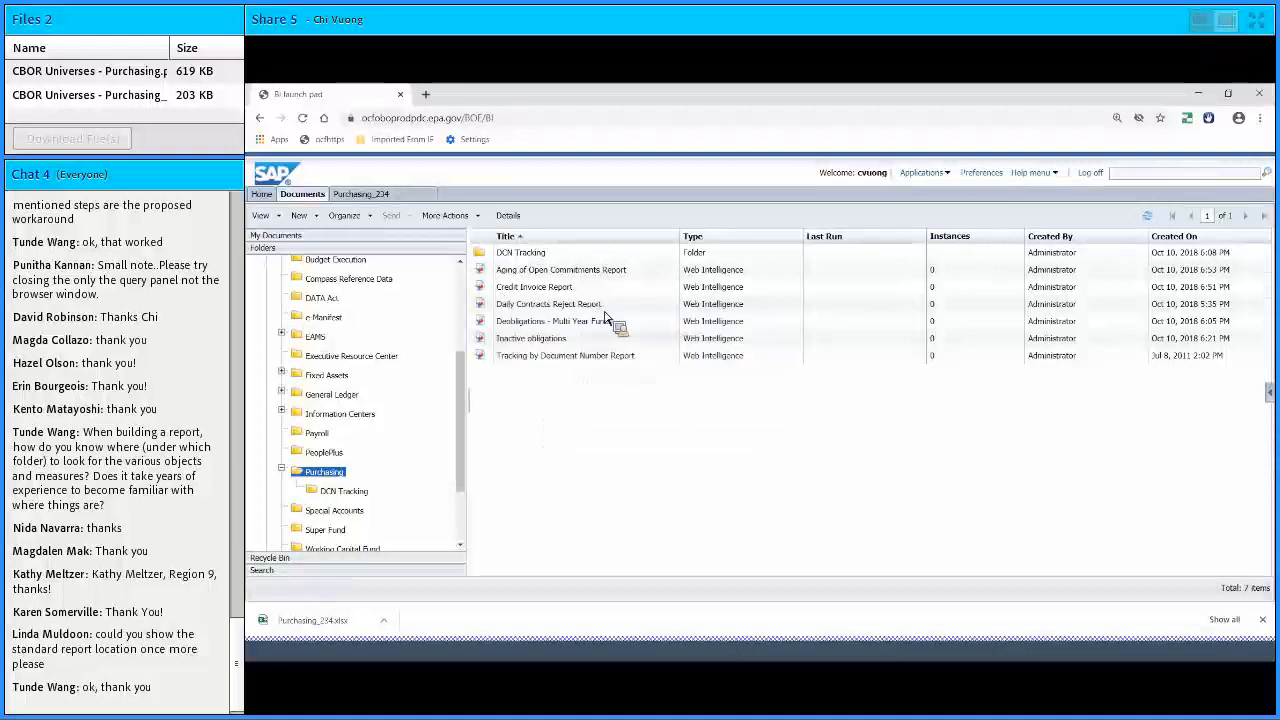
mouse_move(589, 312)
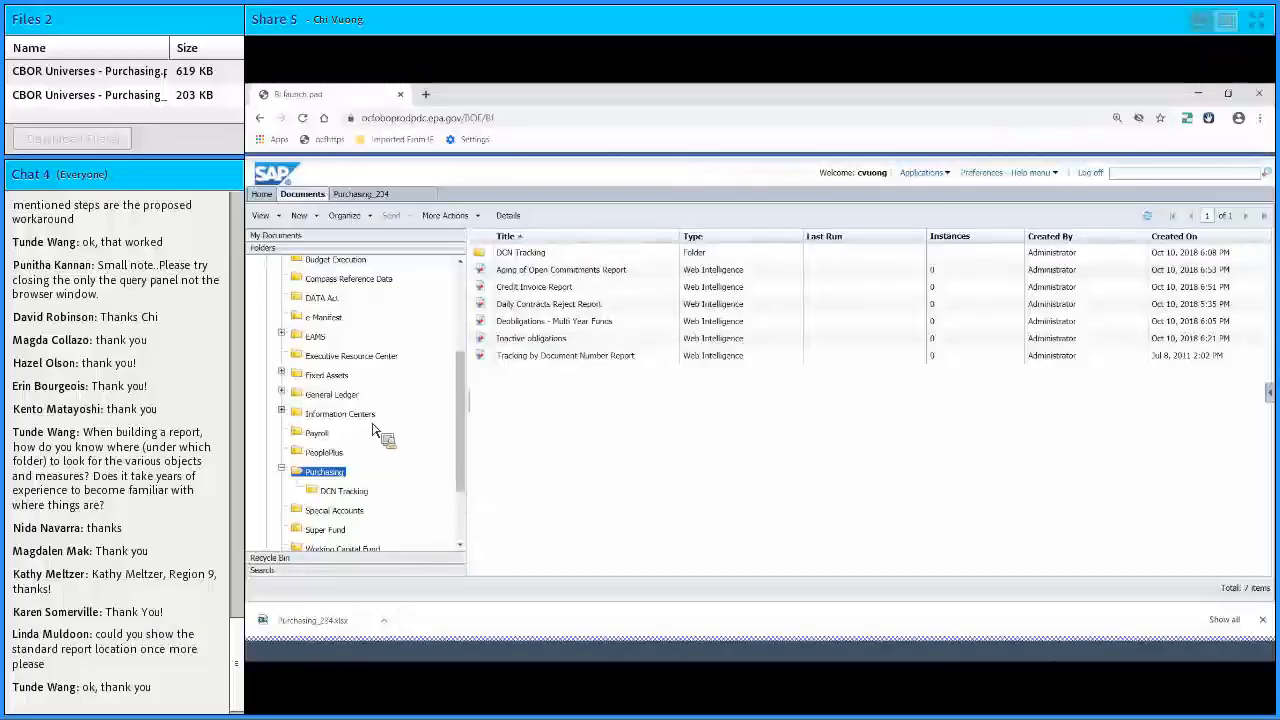
Collapse the Purchasing folder and open the Executive Resource Center folder under Compass.
left_click(282, 469)
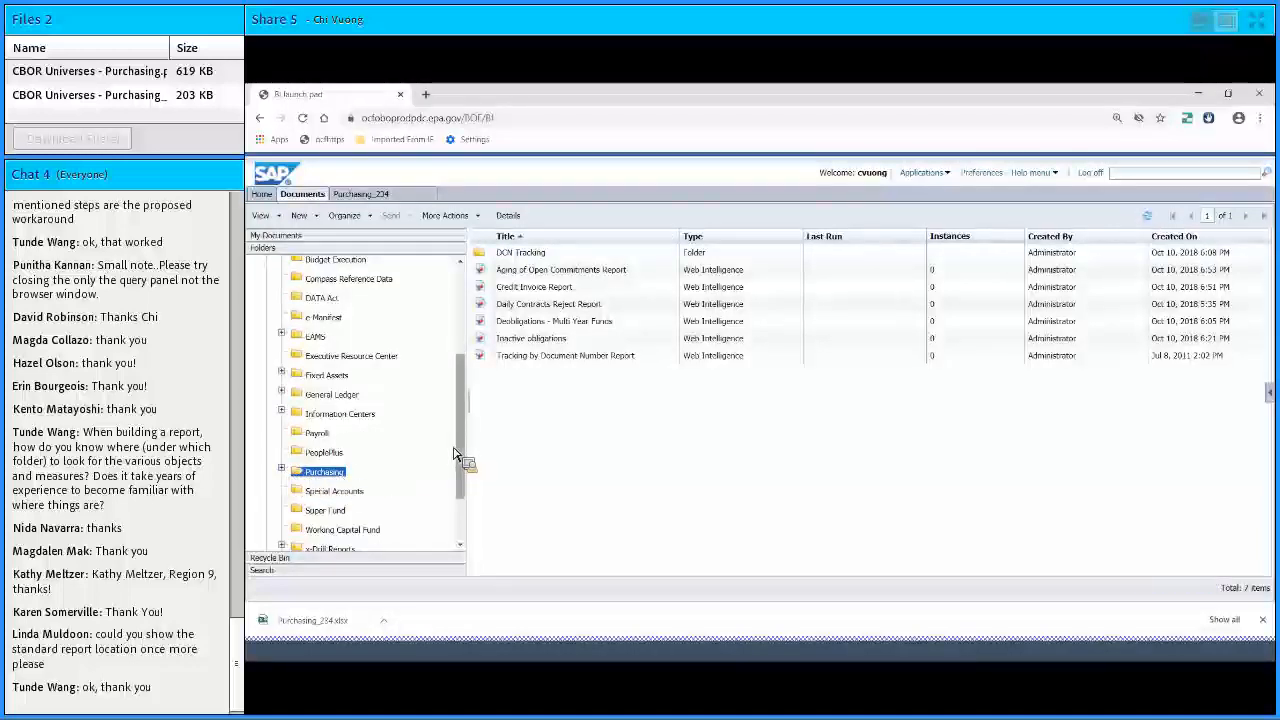
scroll(464, 420, "up", 2)
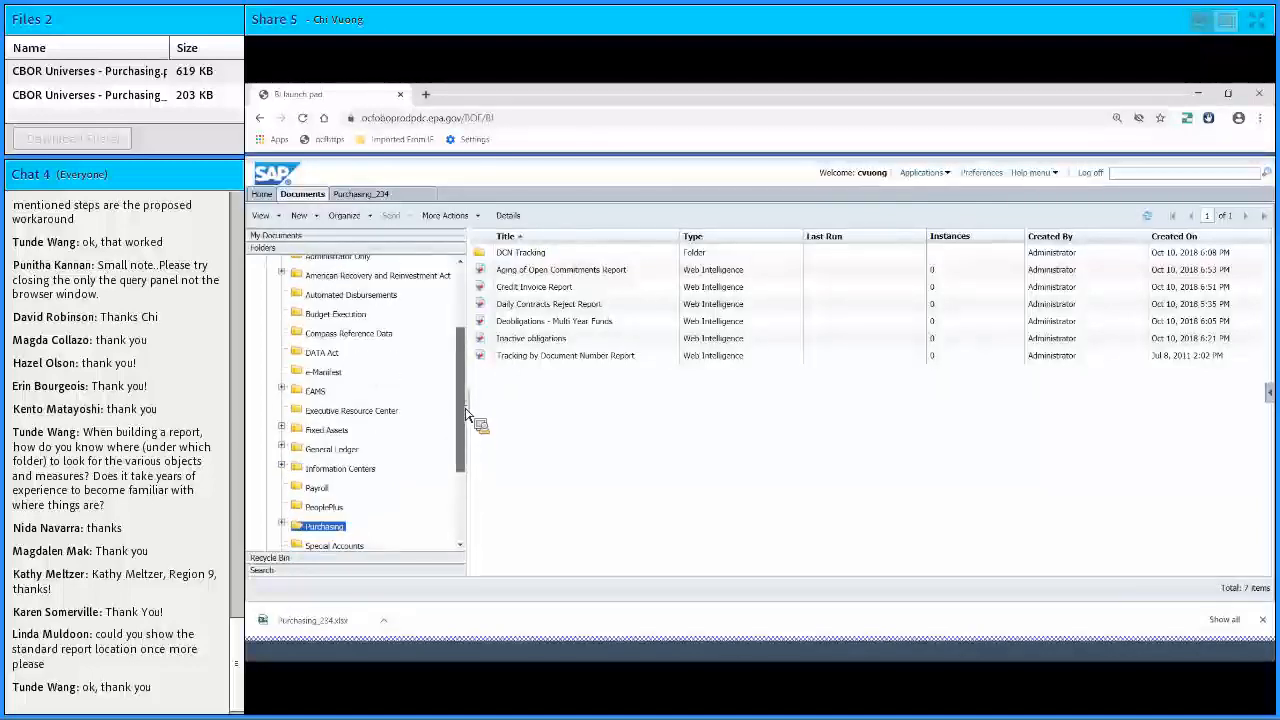
scroll(452, 412, "up", 2)
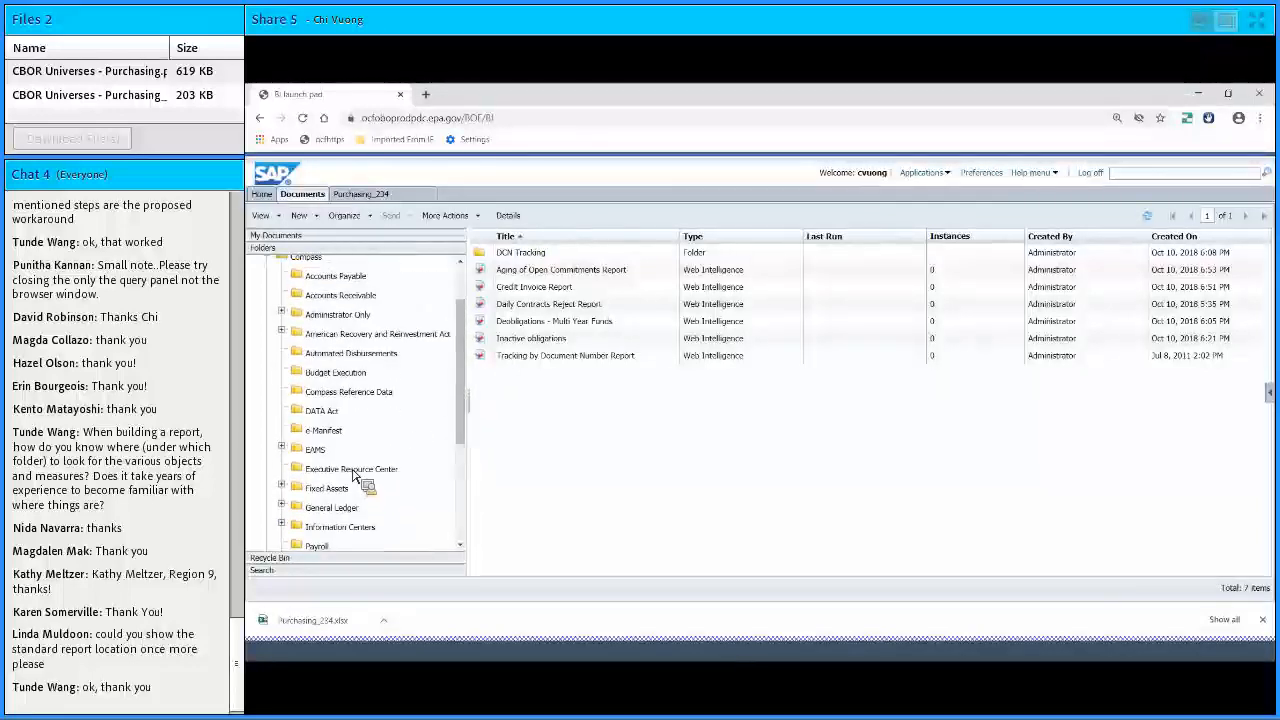
left_click(448, 466)
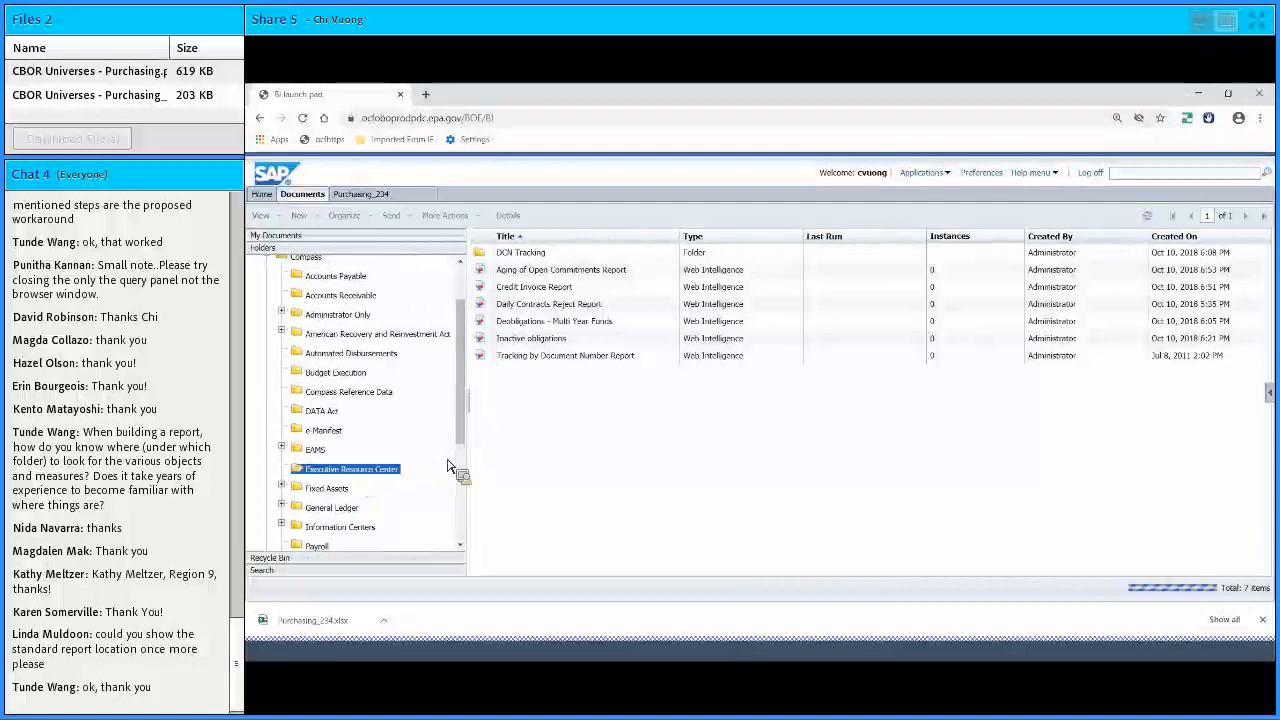